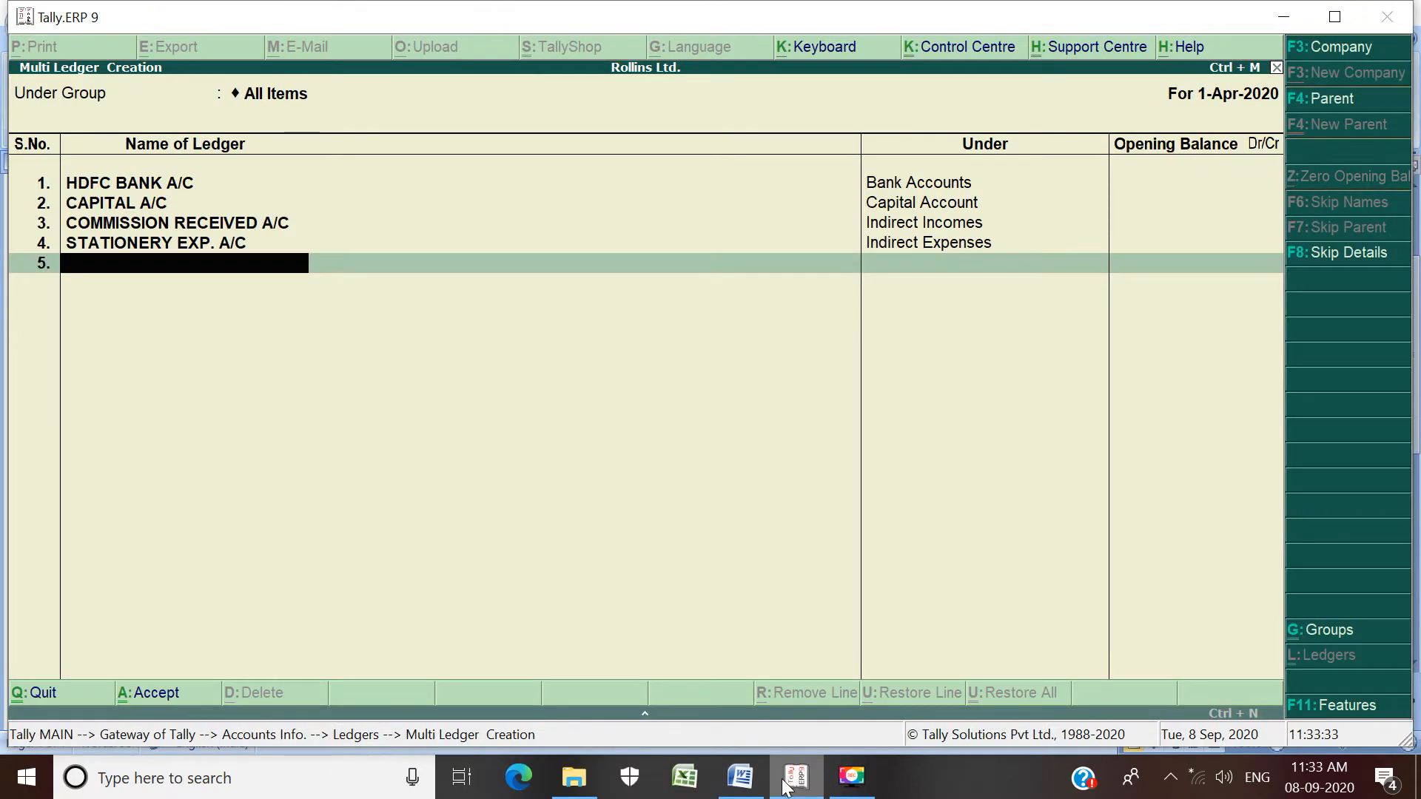
Step: Add the ledger SALARY A/C under Indirect Expenses, leaving its opening balance empty
type("SALARY A/C")
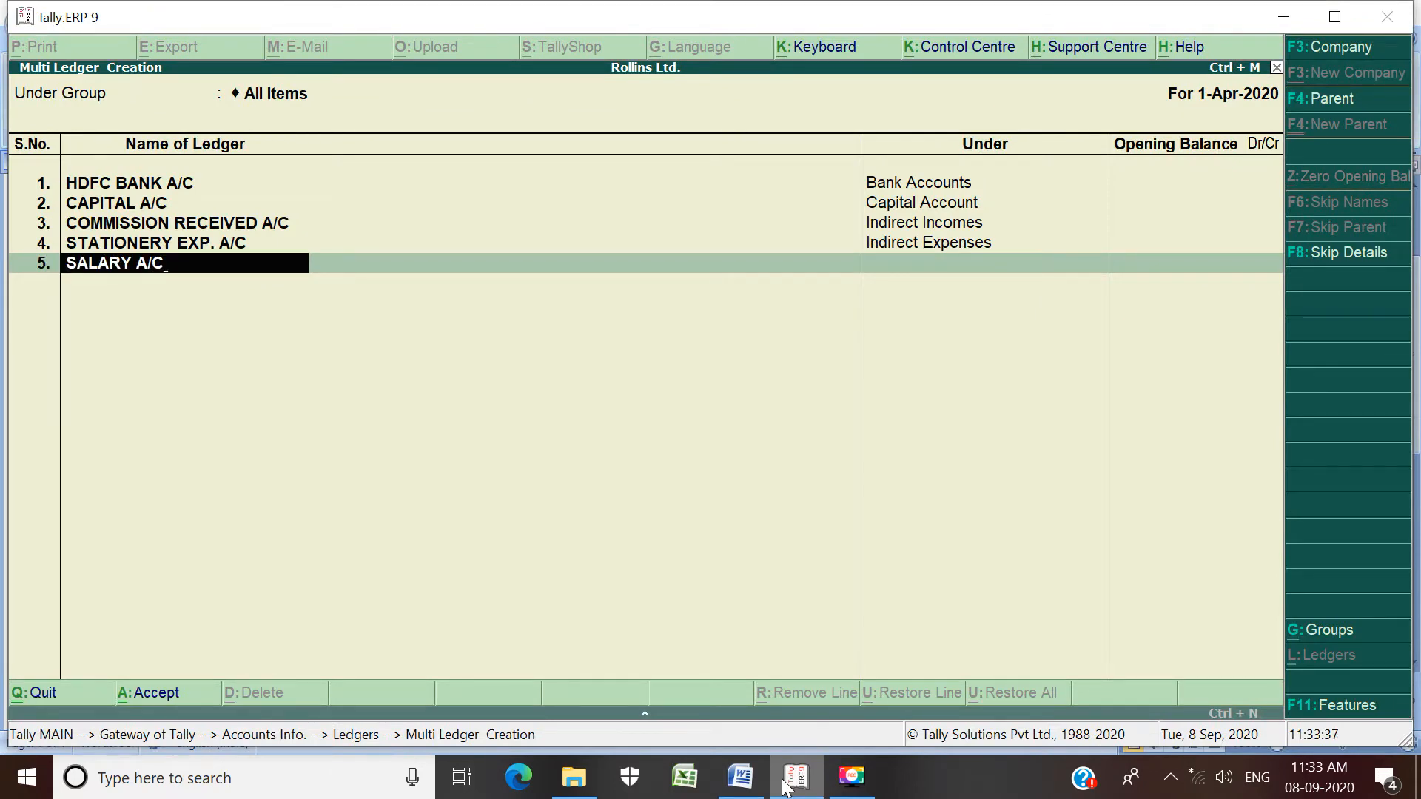
key("Return")
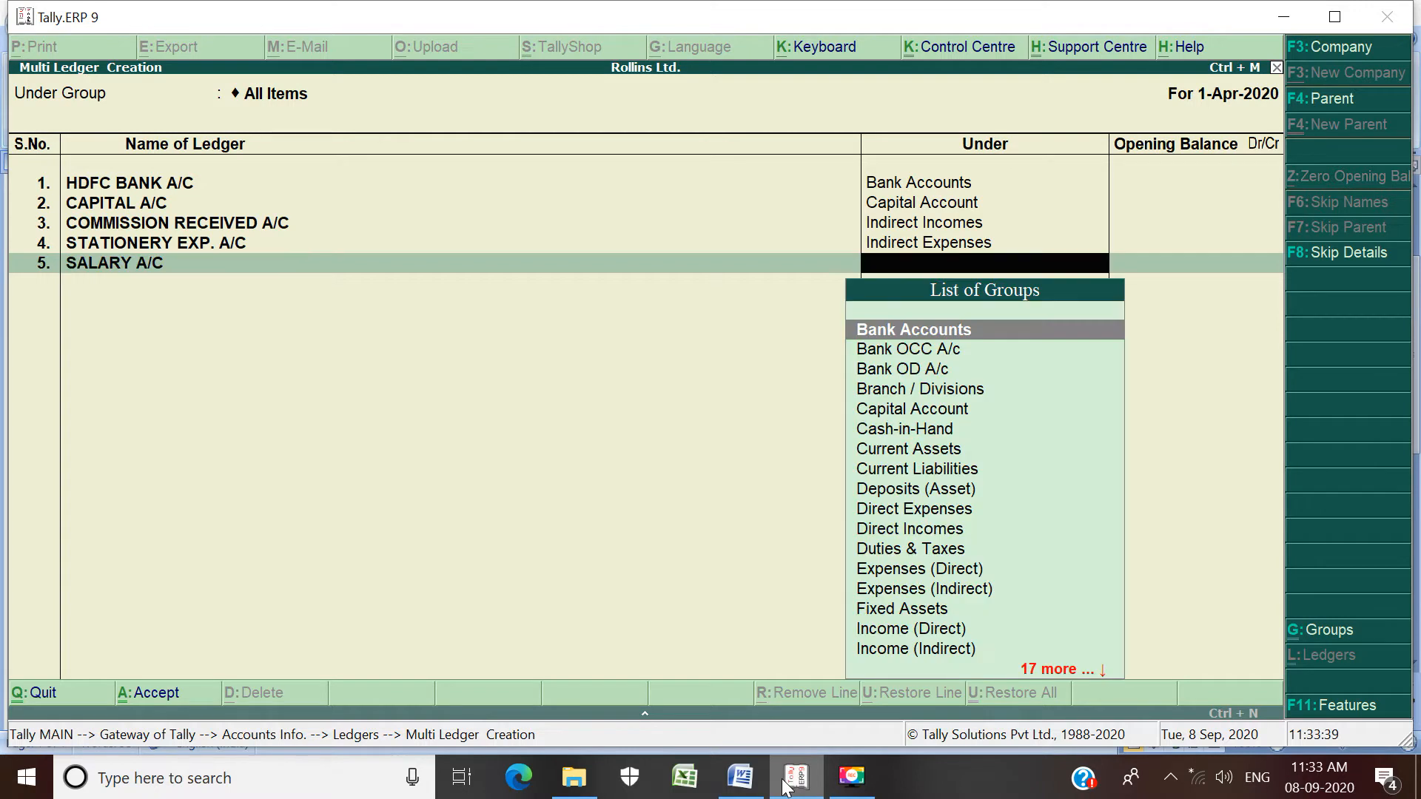
type("IN")
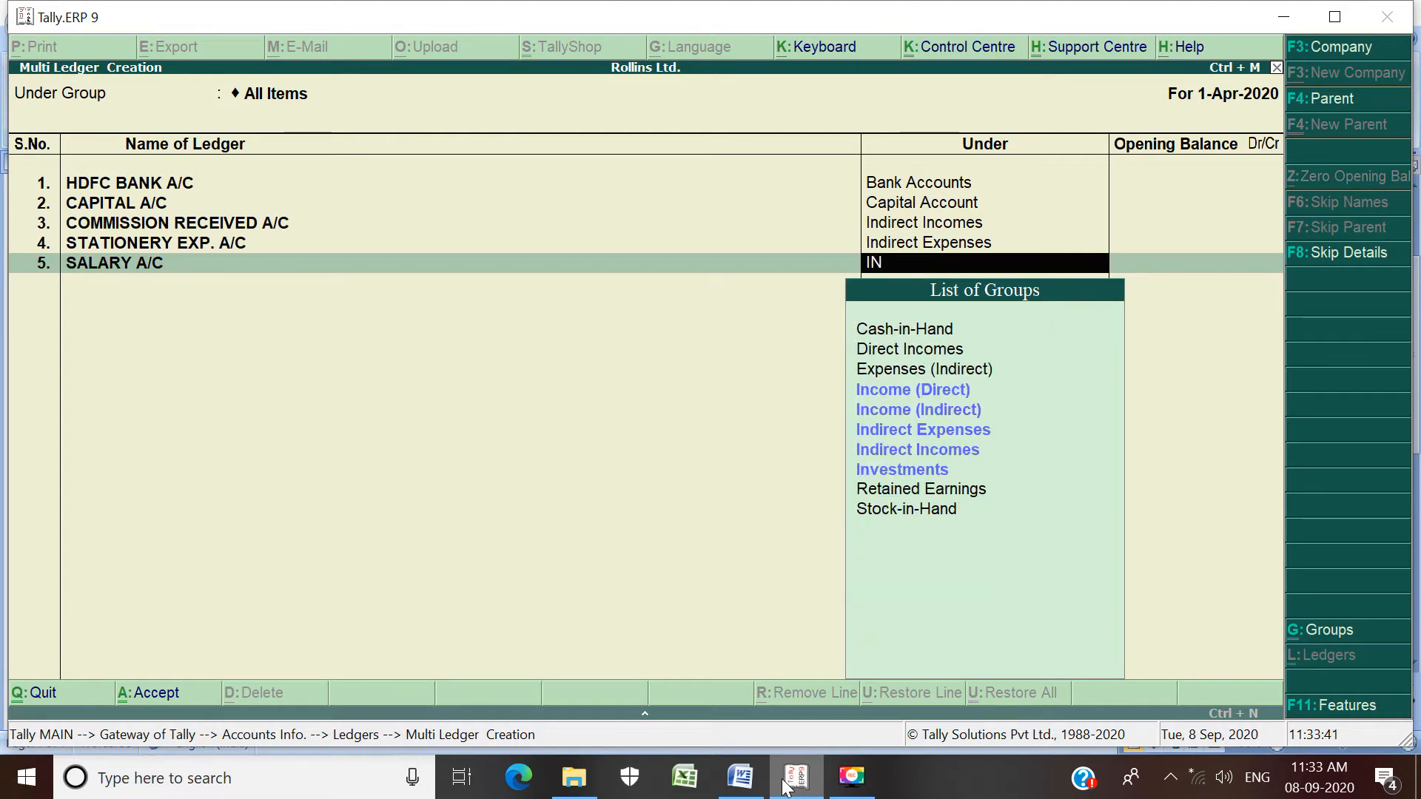
key("Down")
key("Down")
key("Down")
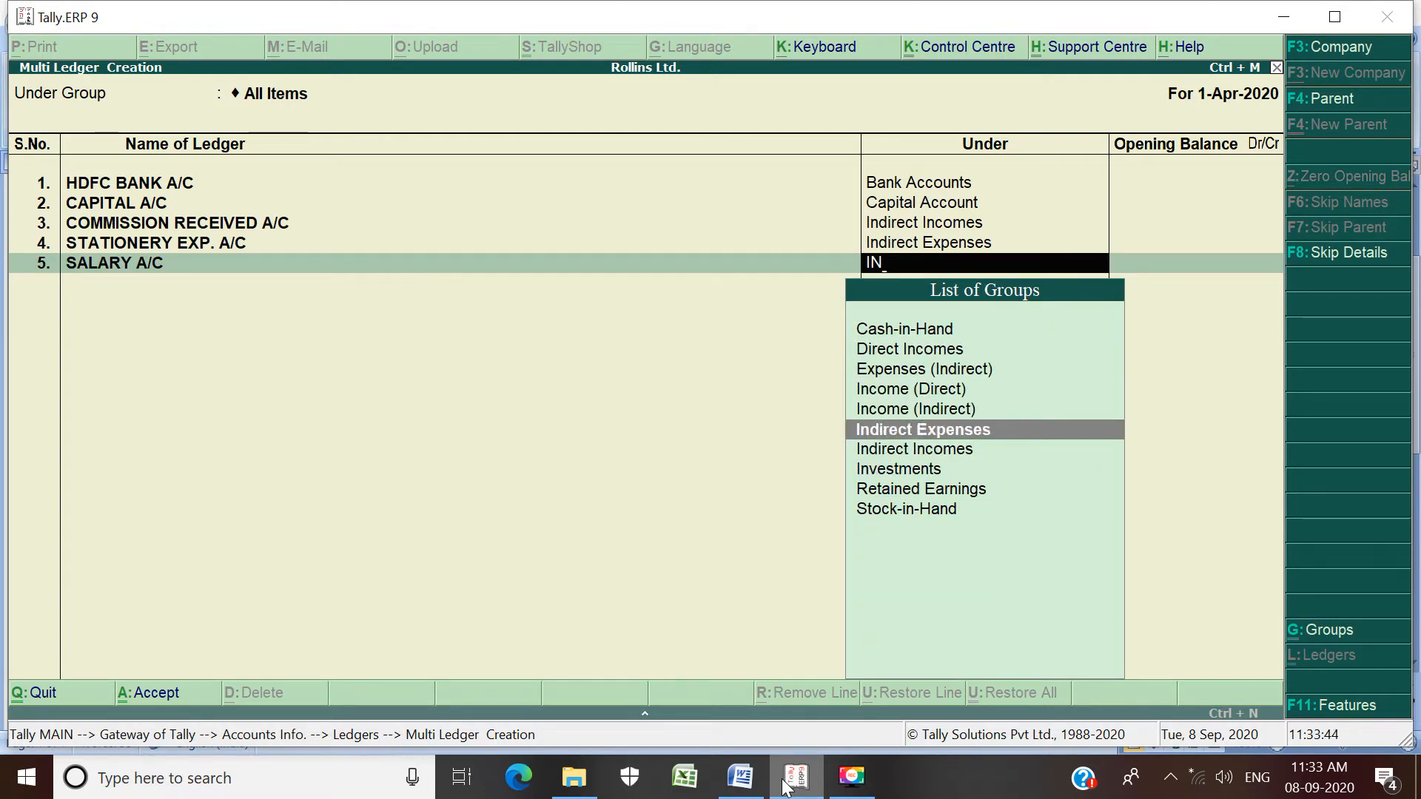
key("Return")
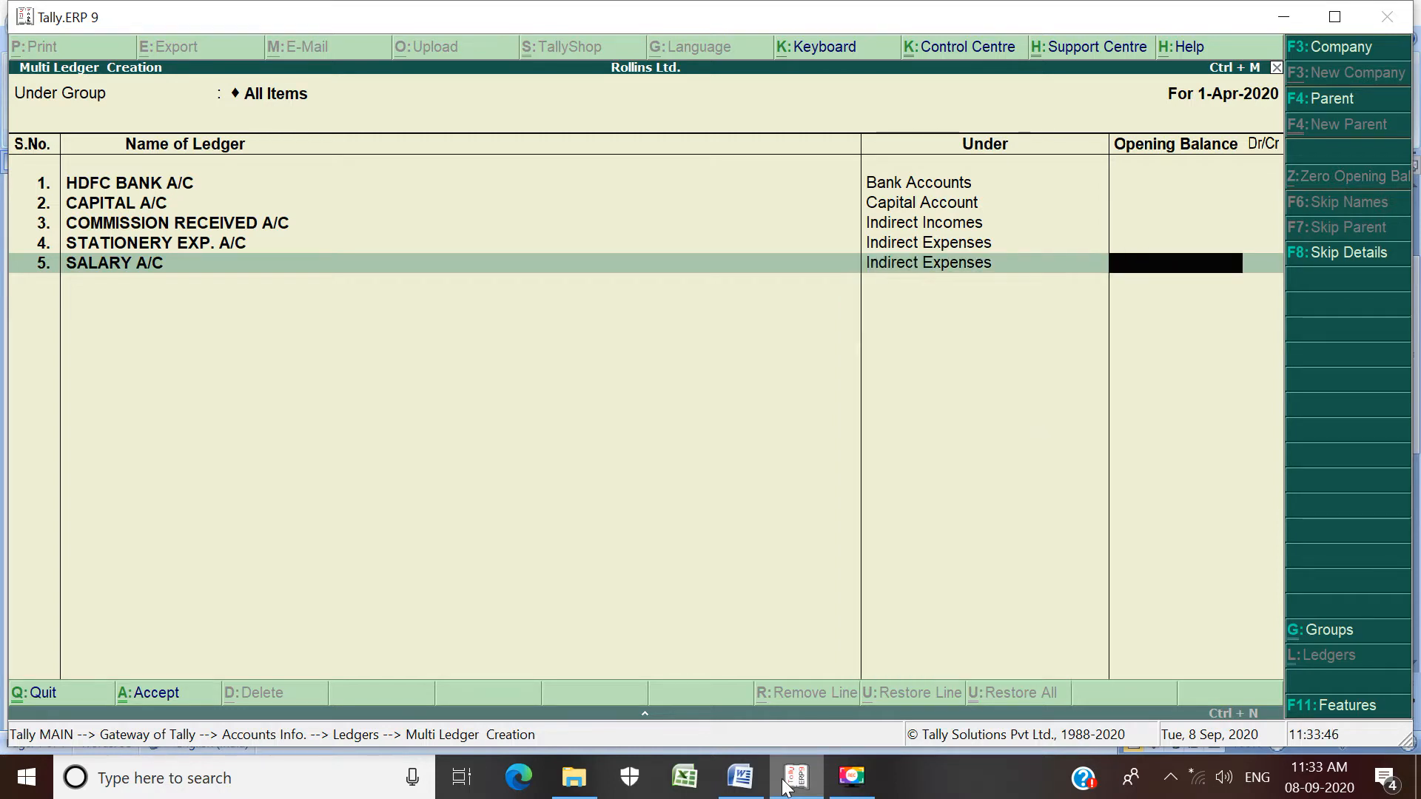
key("Return")
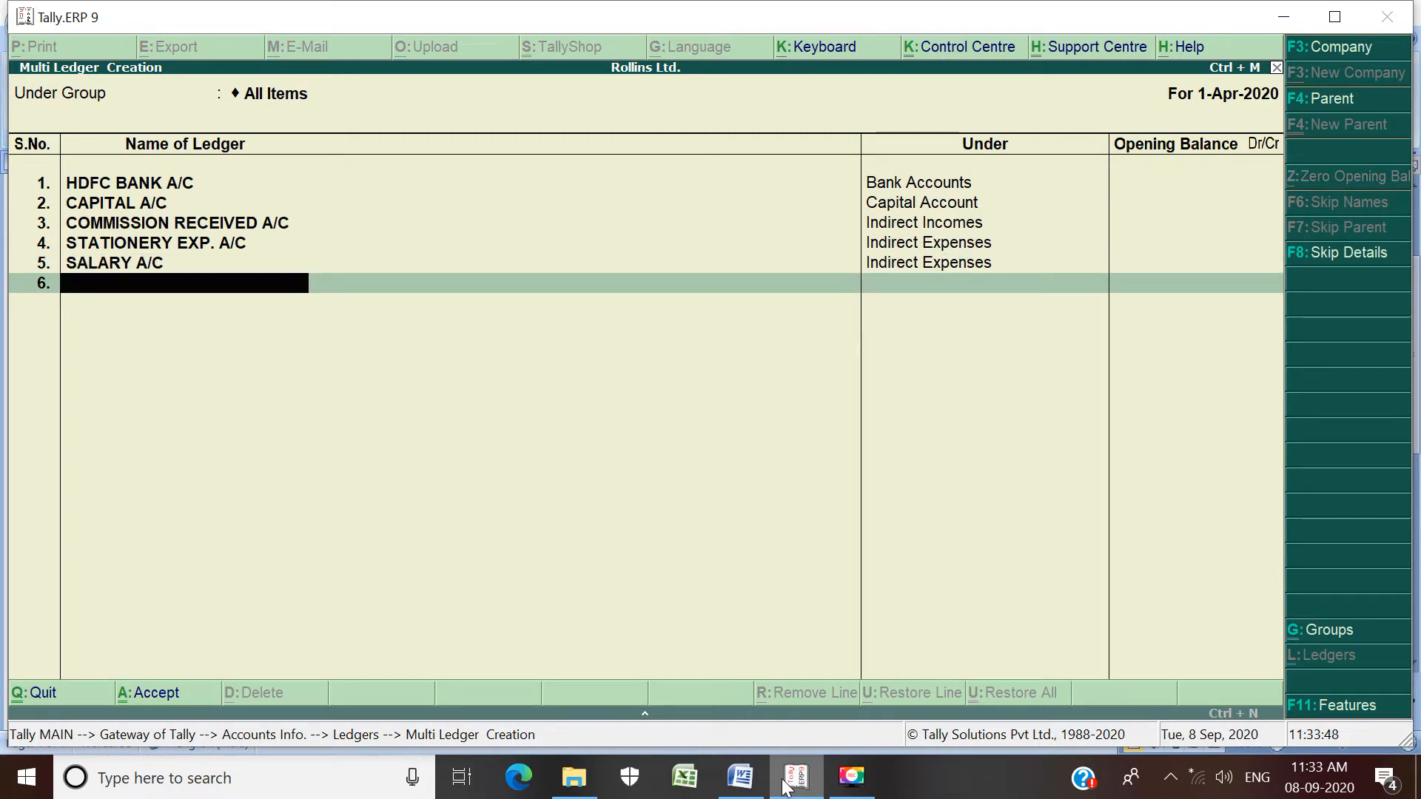
Step: Check the list of accounts in Word, and enter INTEREST ON INVESTMENTS as the sixth ledger name in Tally.ERP 9
left_click(787, 784)
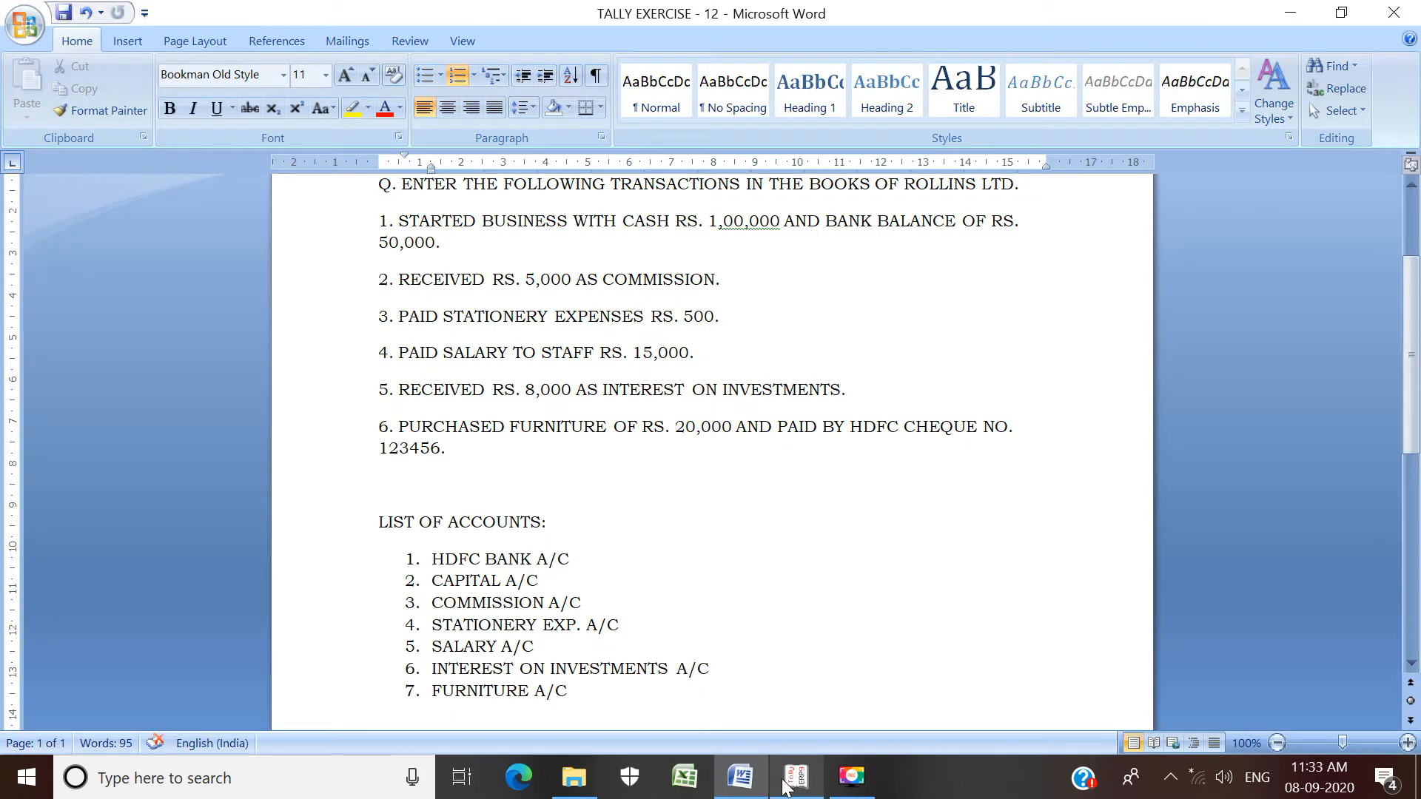
left_click(787, 784)
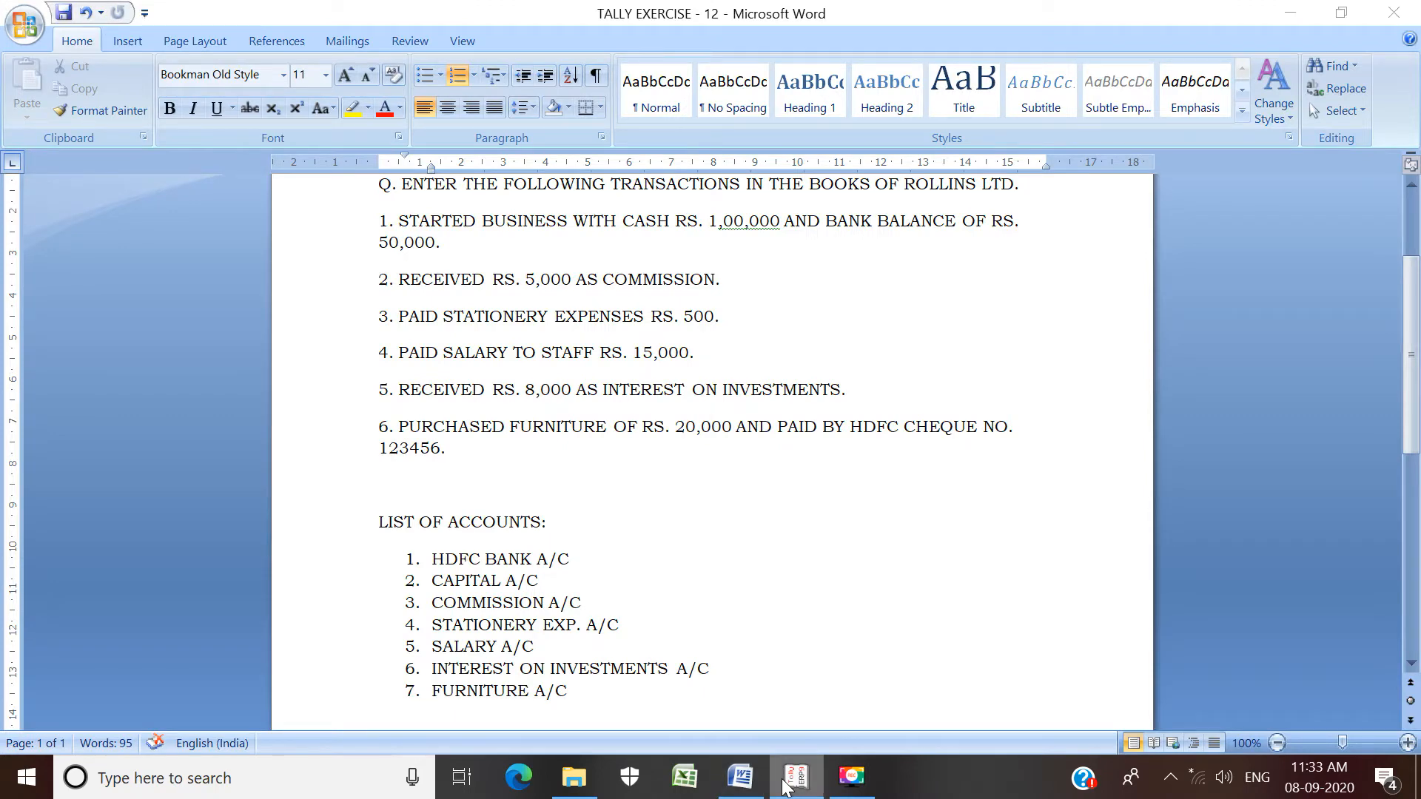
type("INT")
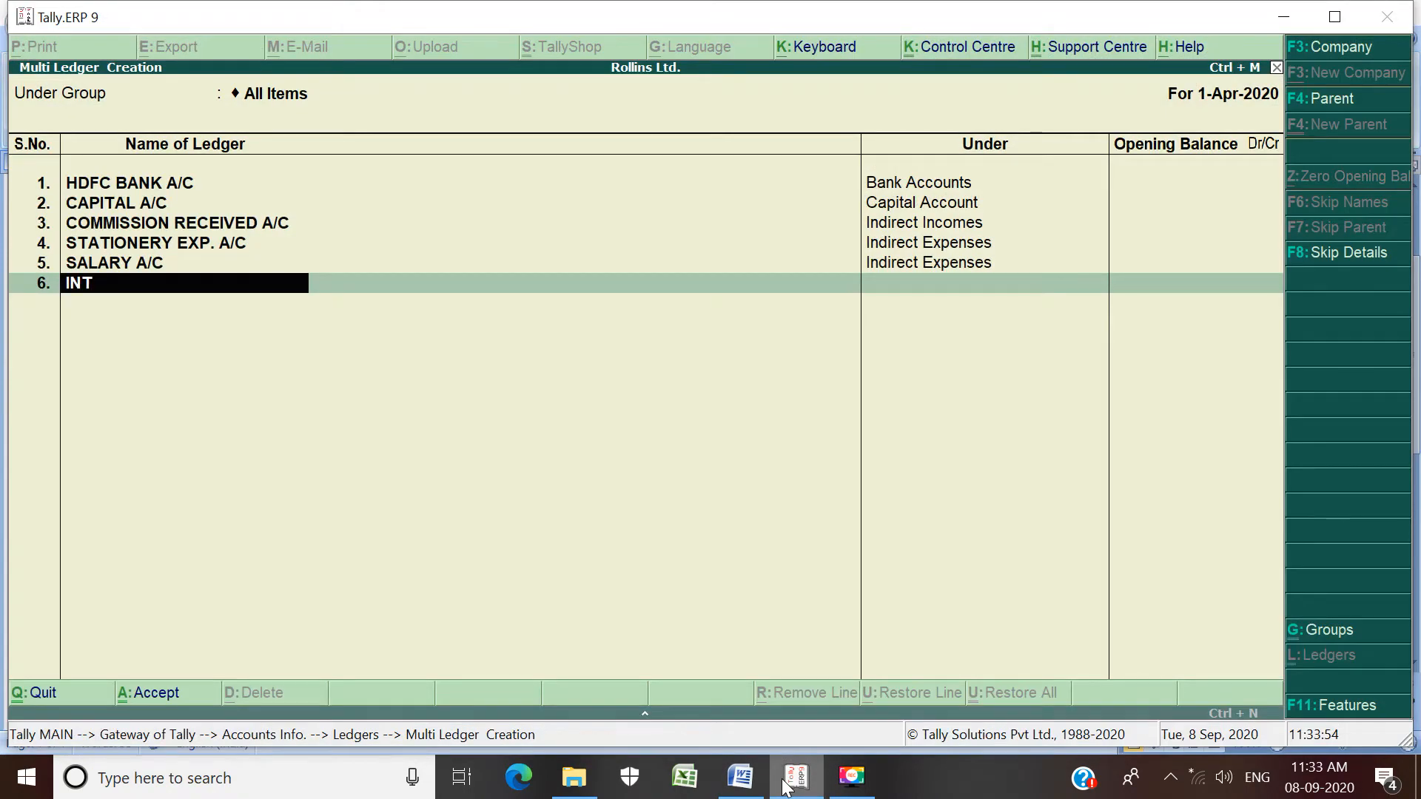
type("EREST ON I")
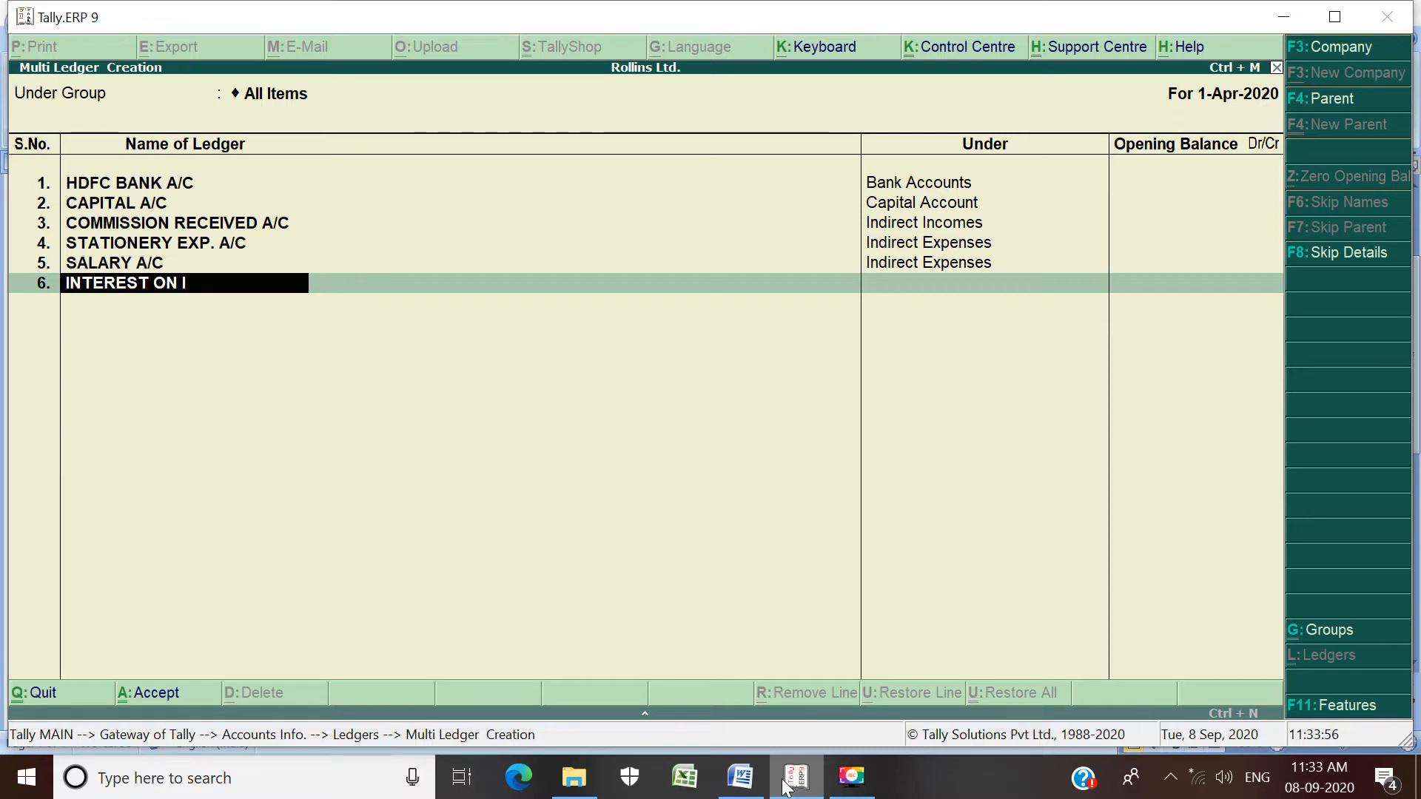
type("NVESTMENTRS")
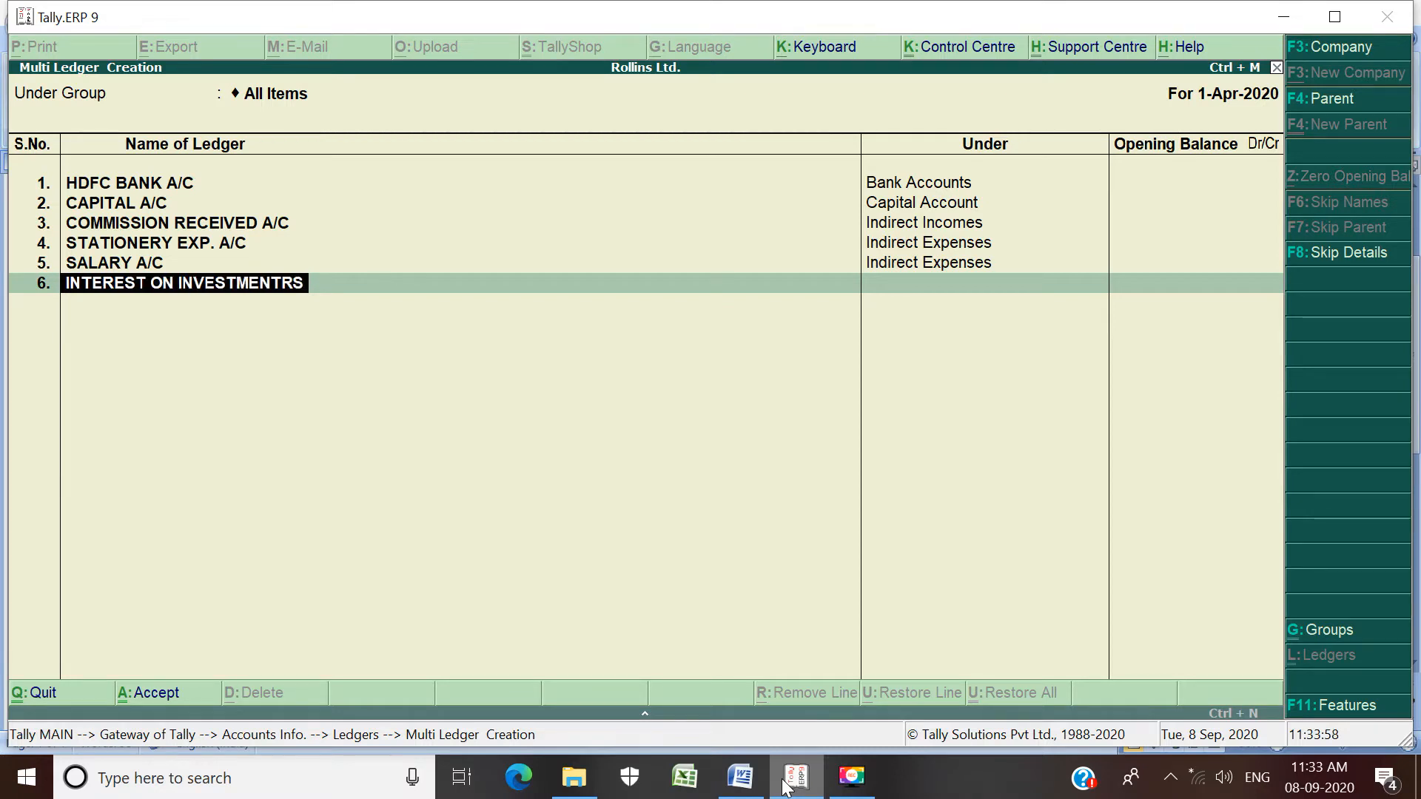
key("BackSpace")
key("BackSpace")
type("S")
key("Return")
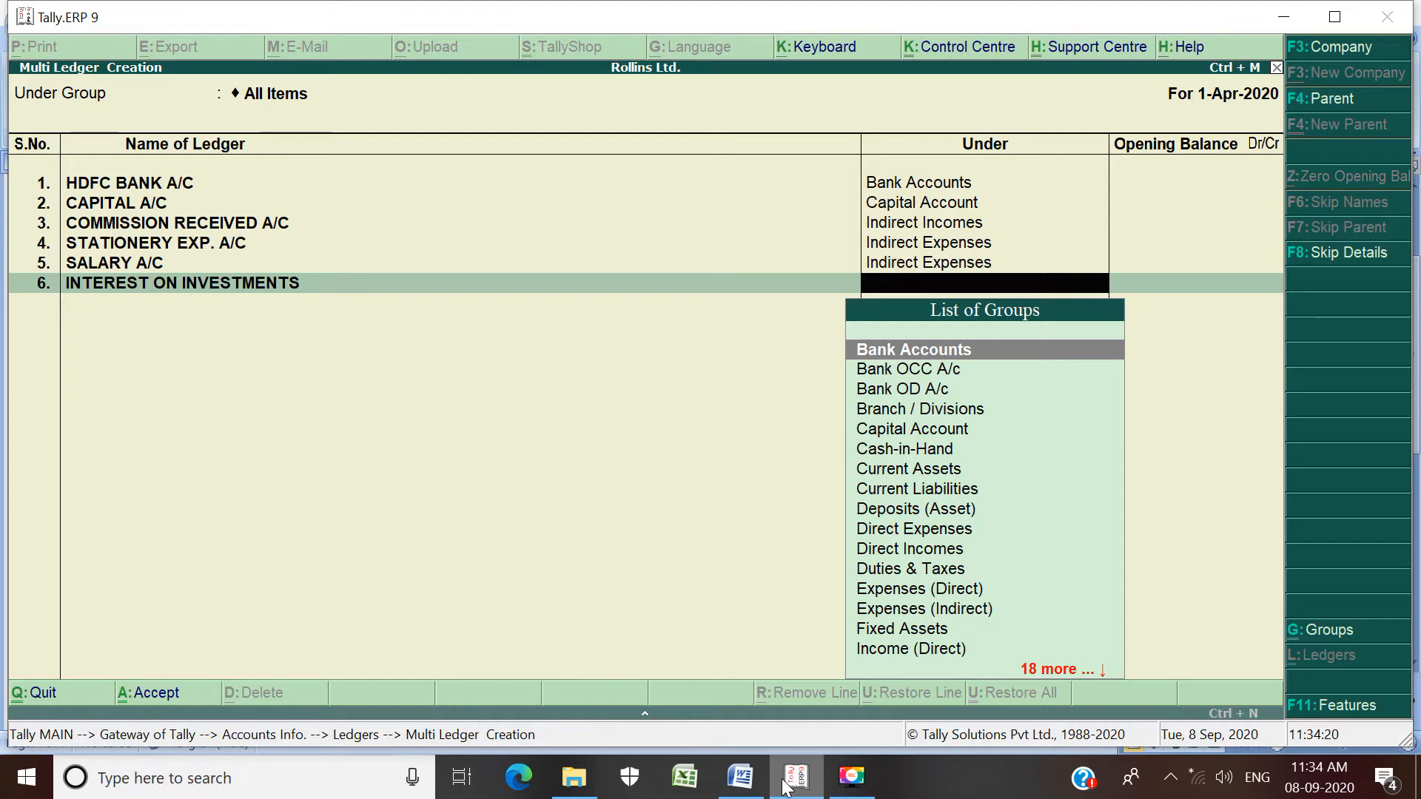
Step: Place the INTEREST ON INVESTMENTS ledger under Indirect Incomes, leaving its opening balance empty
type("I")
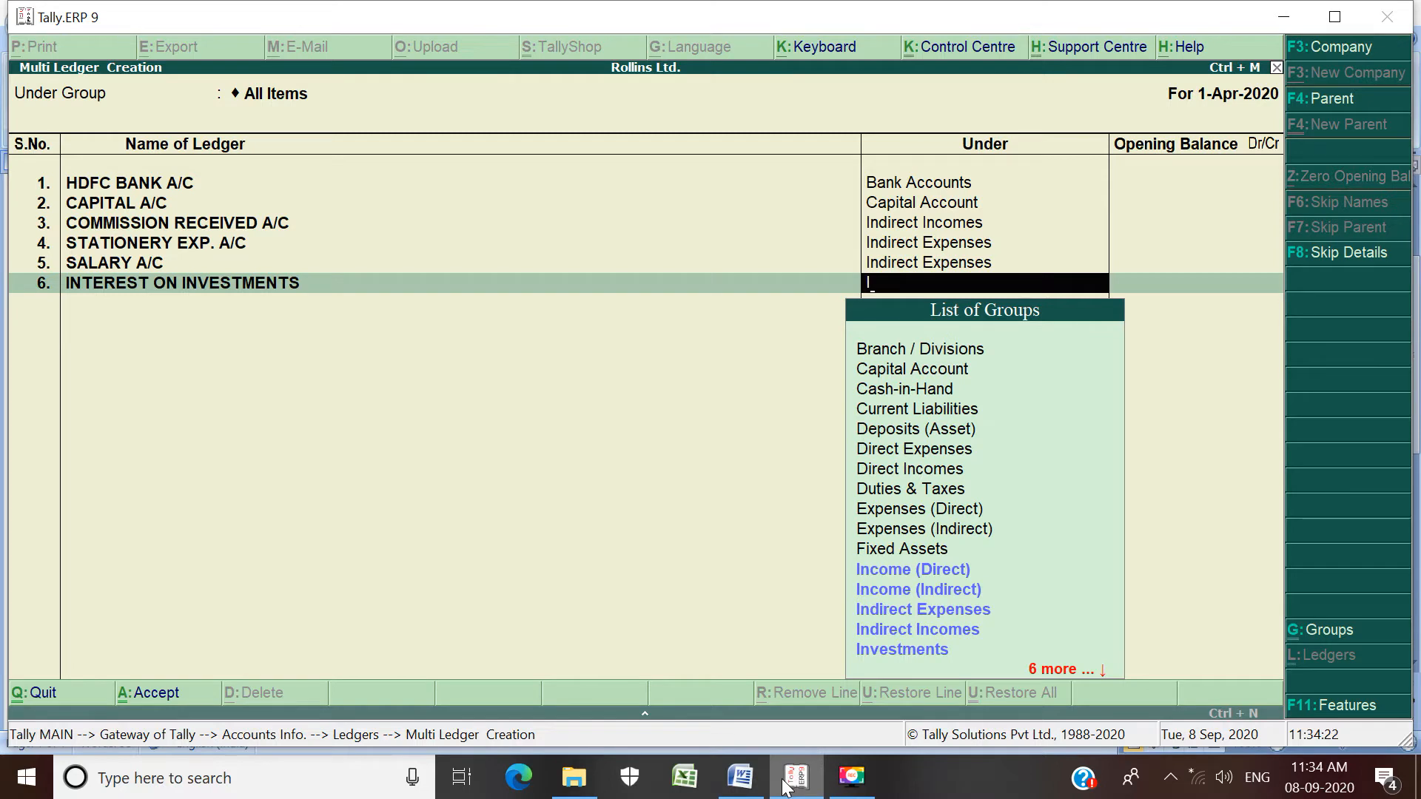
key("Down")
key("Down")
key("Down")
key("Down")
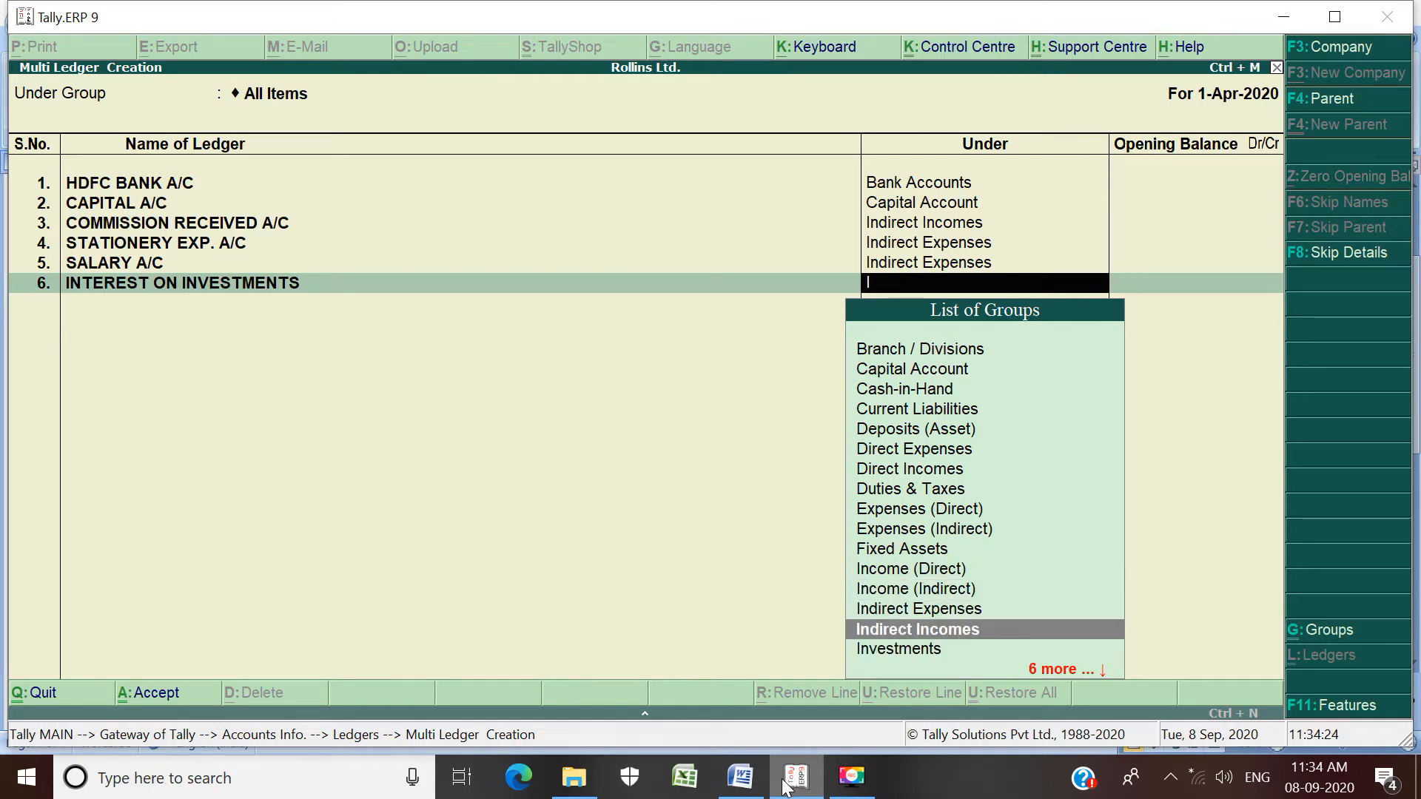
key("Return")
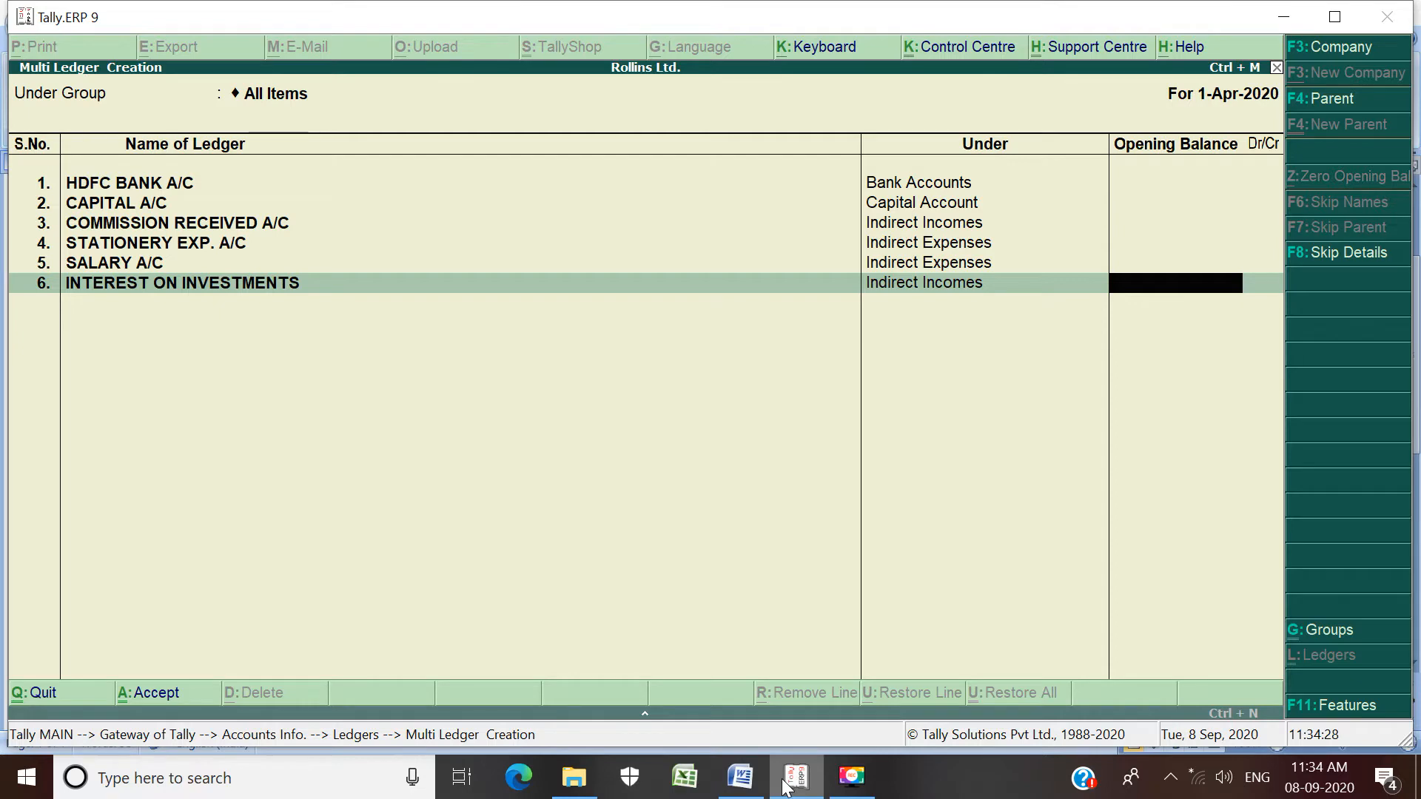
key("Return")
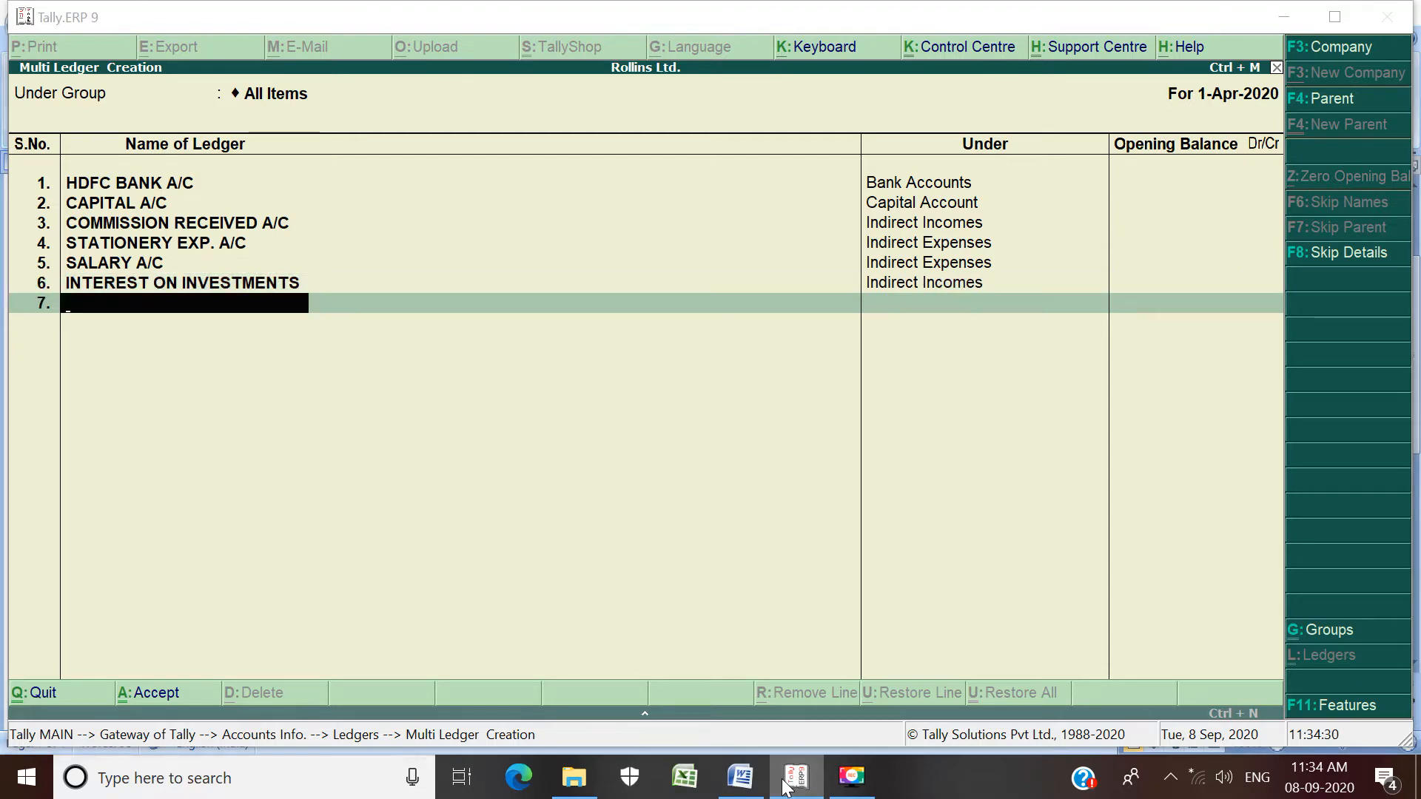
Step: Add the ledger FURNITURE A/C under Fixed Assets without an opening balance, and save all the listed ledgers
left_click(792, 777)
left_click(785, 783)
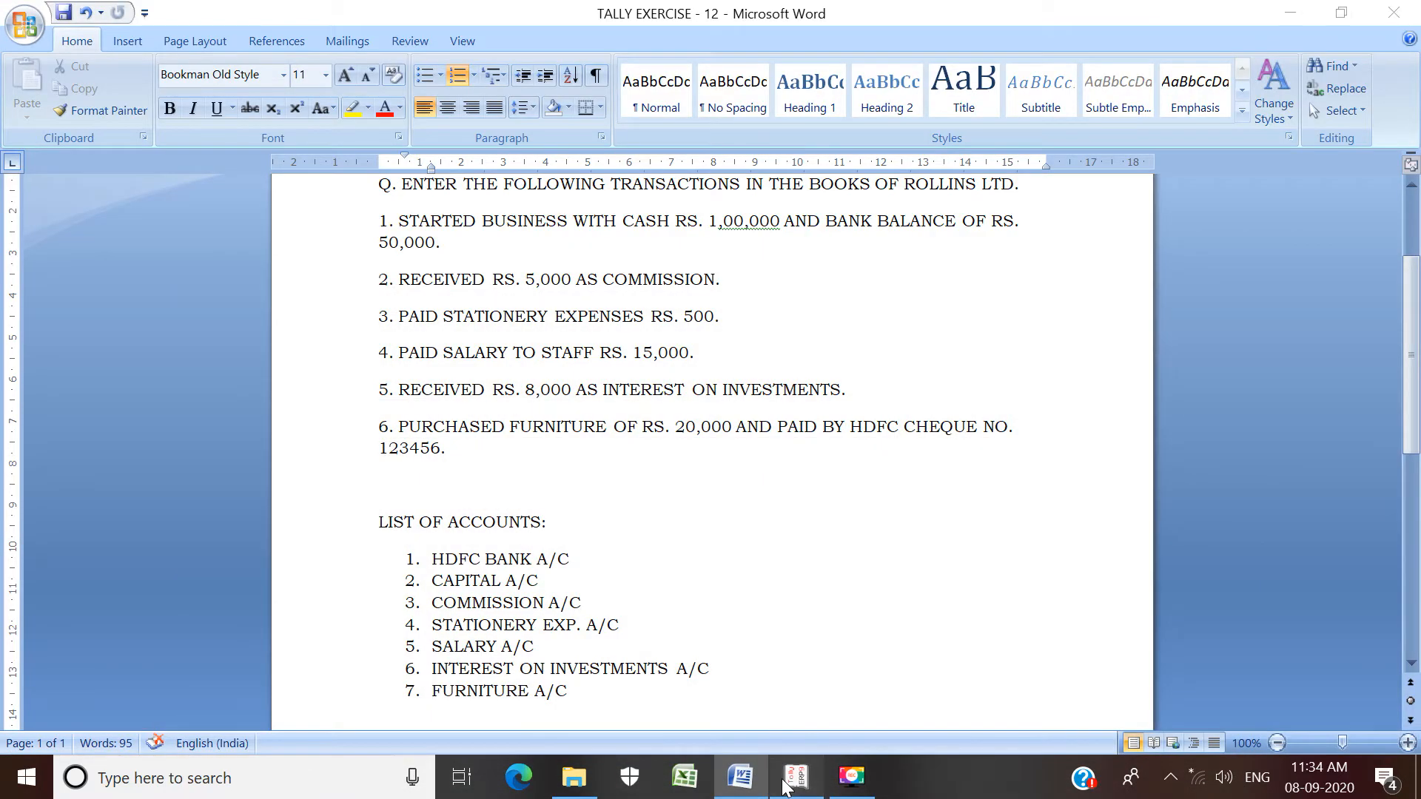
type("FURNI")
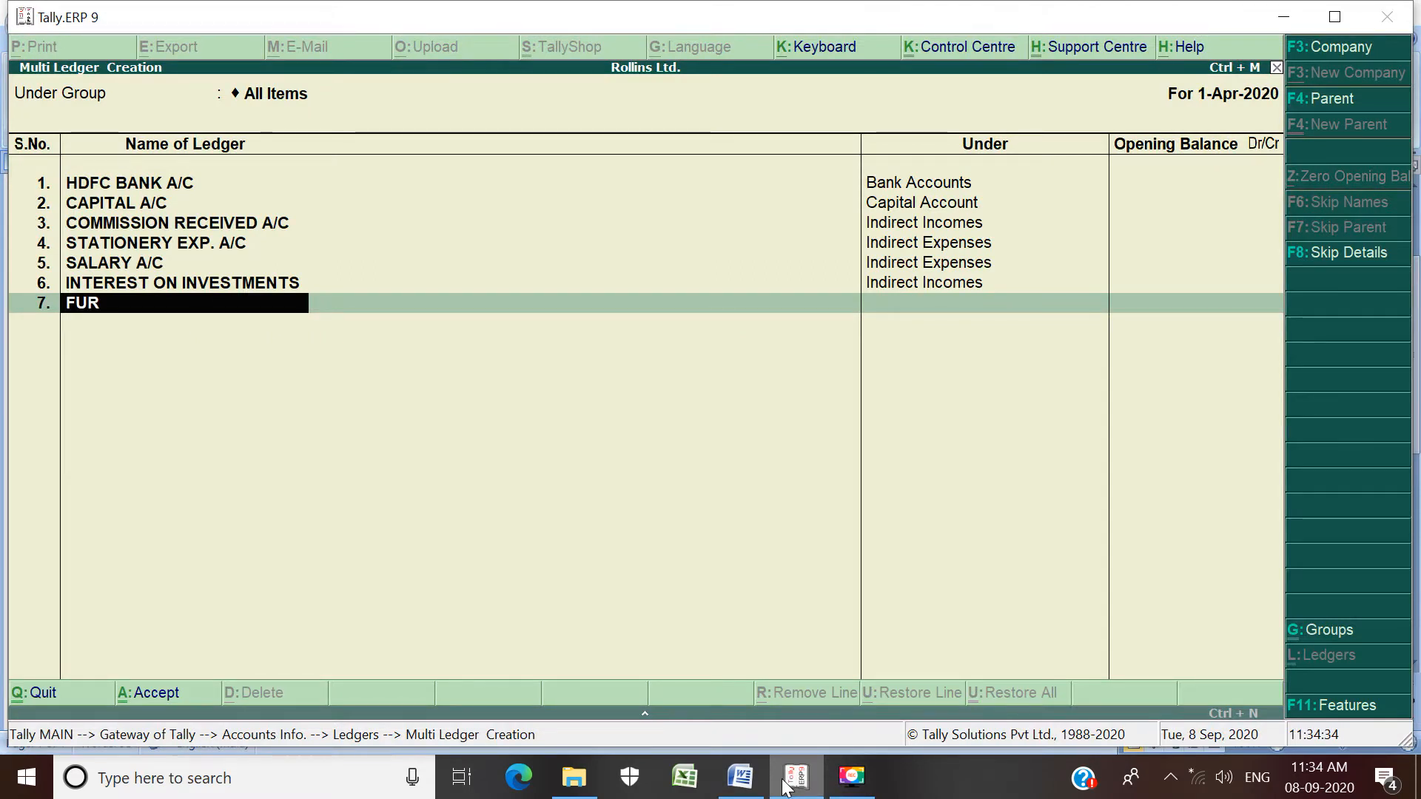
key("BackSpace")
type("ITURE A/C")
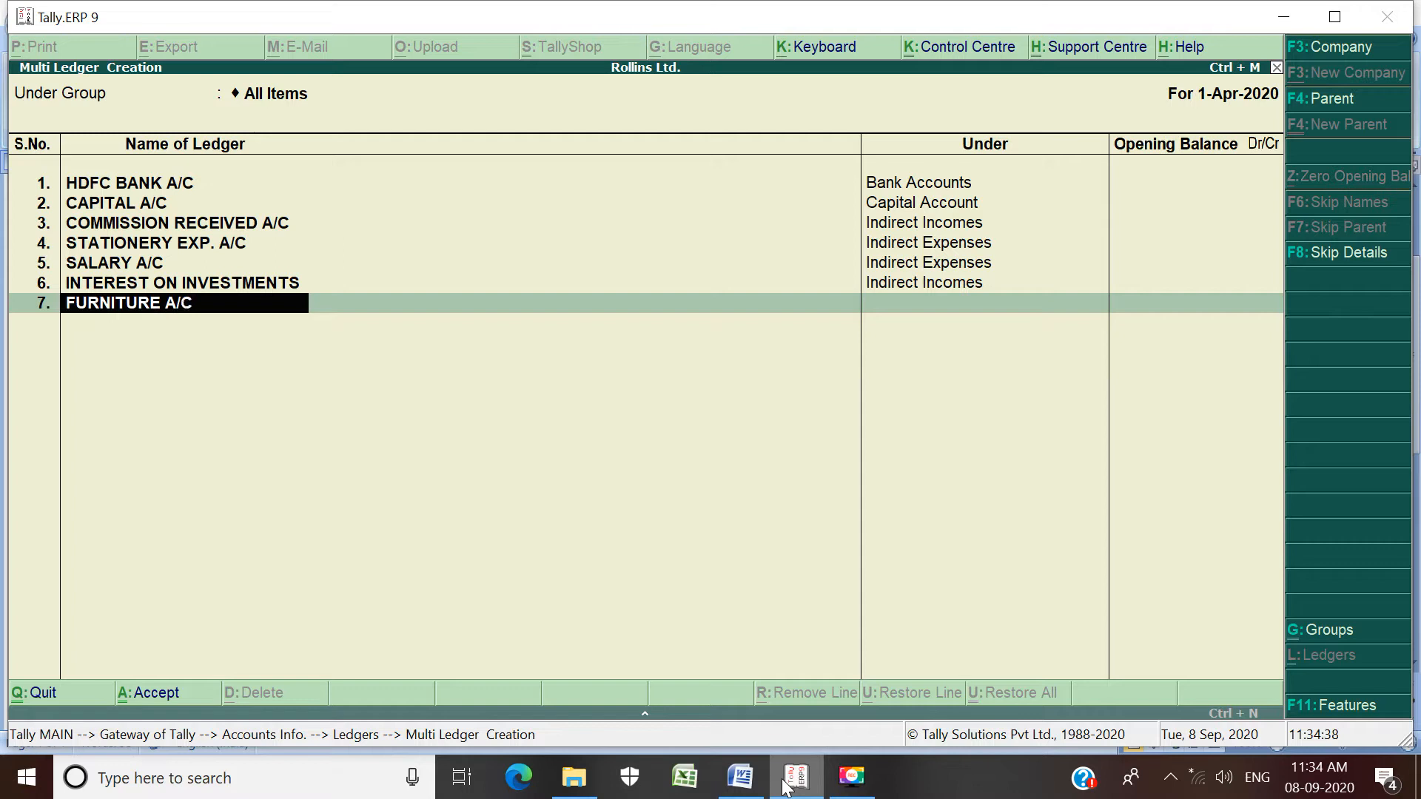
key("Return")
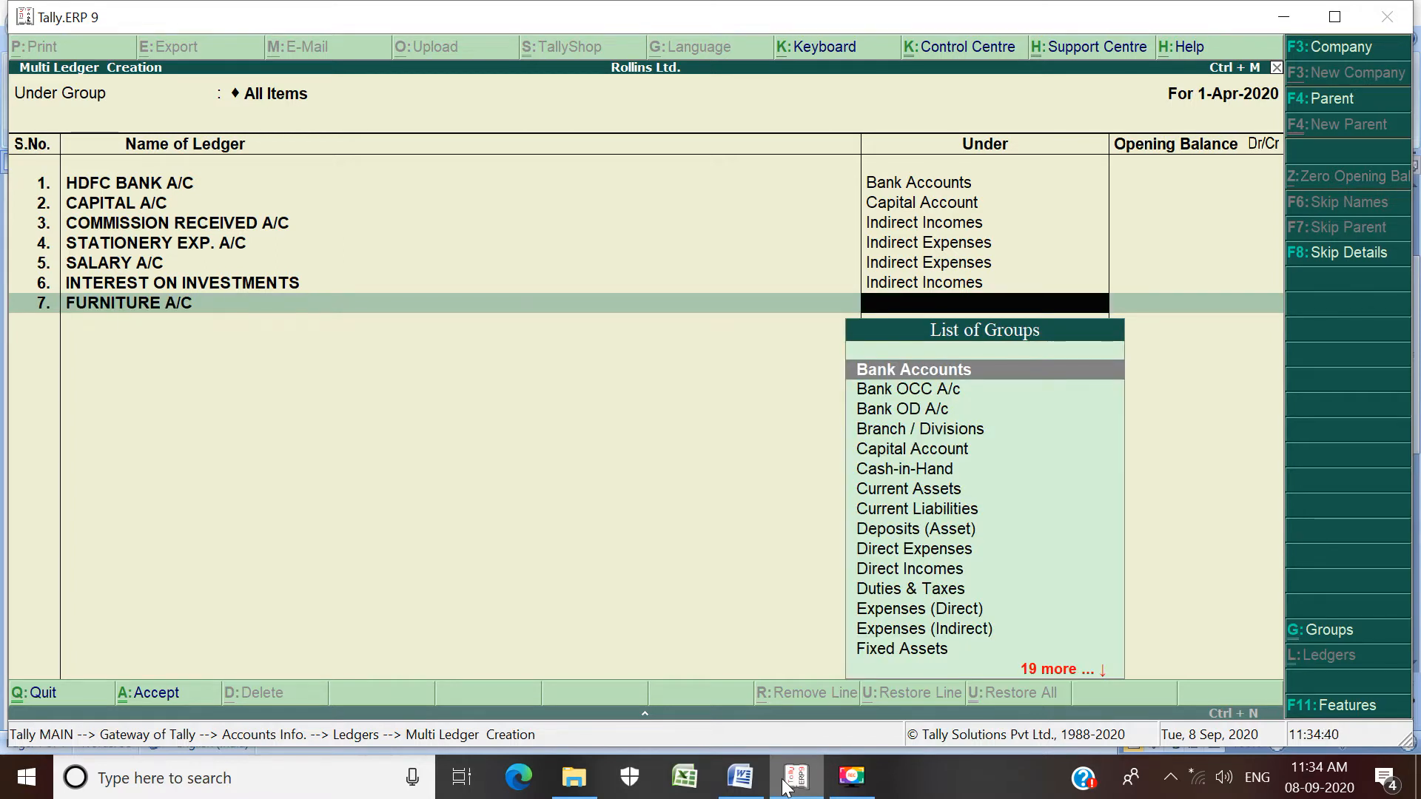
type("F")
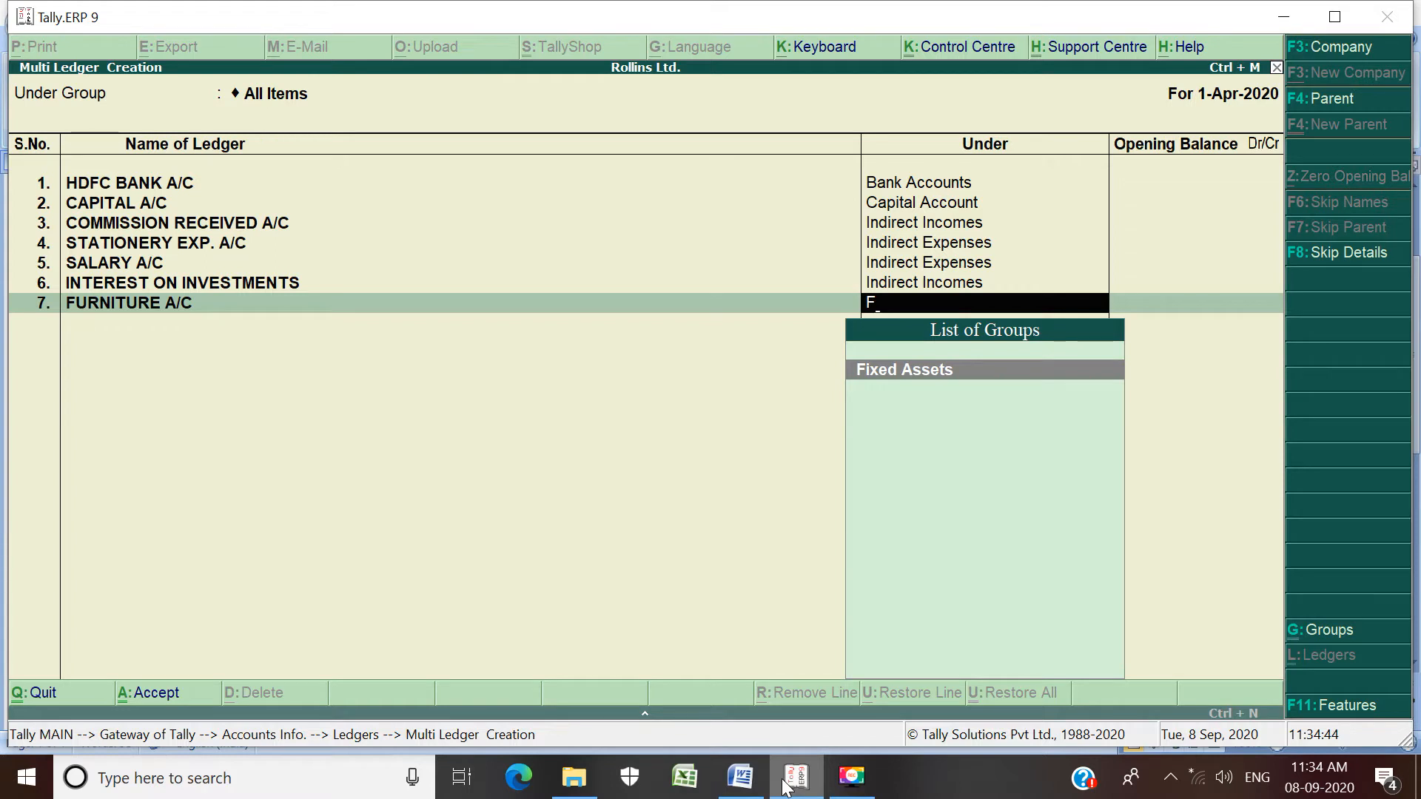
key("Return")
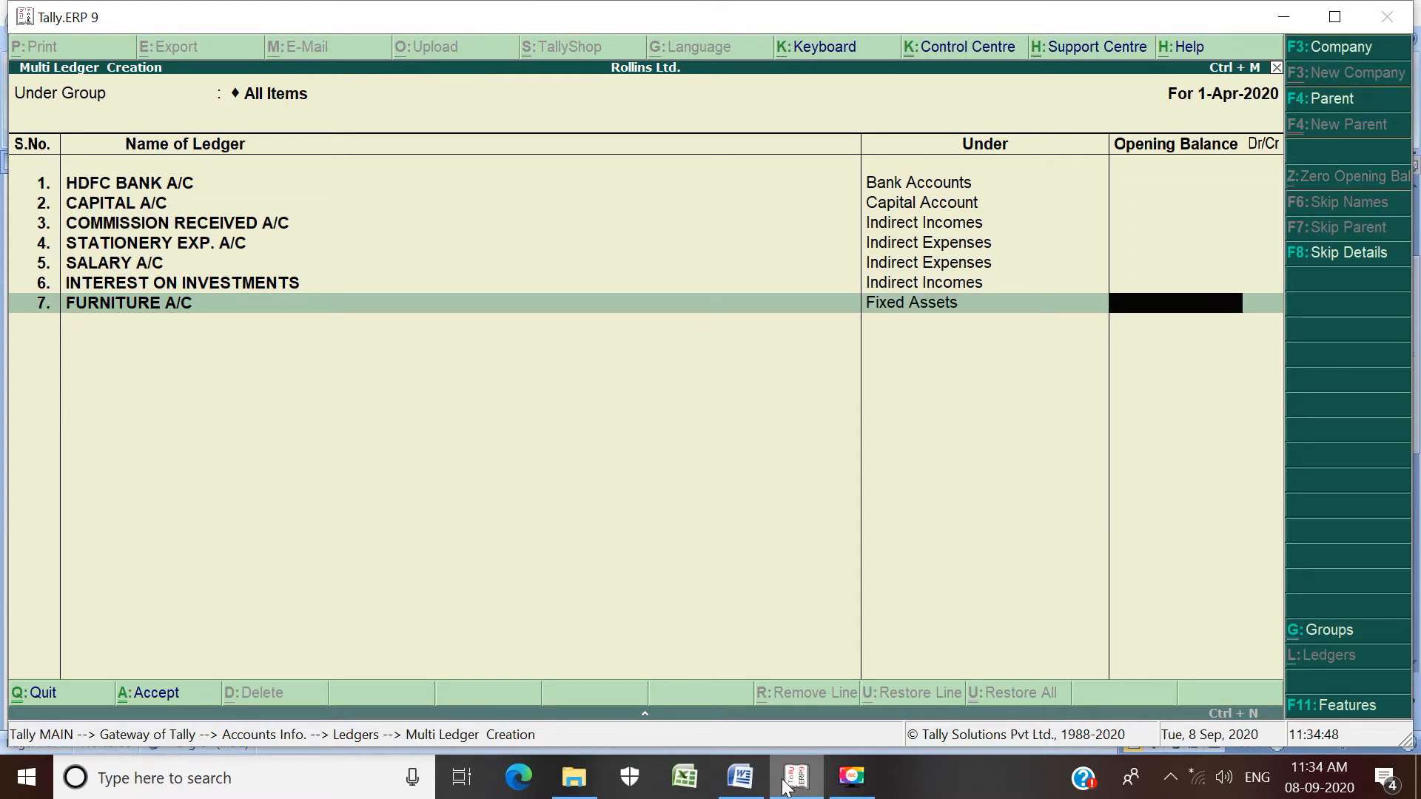
key("Return")
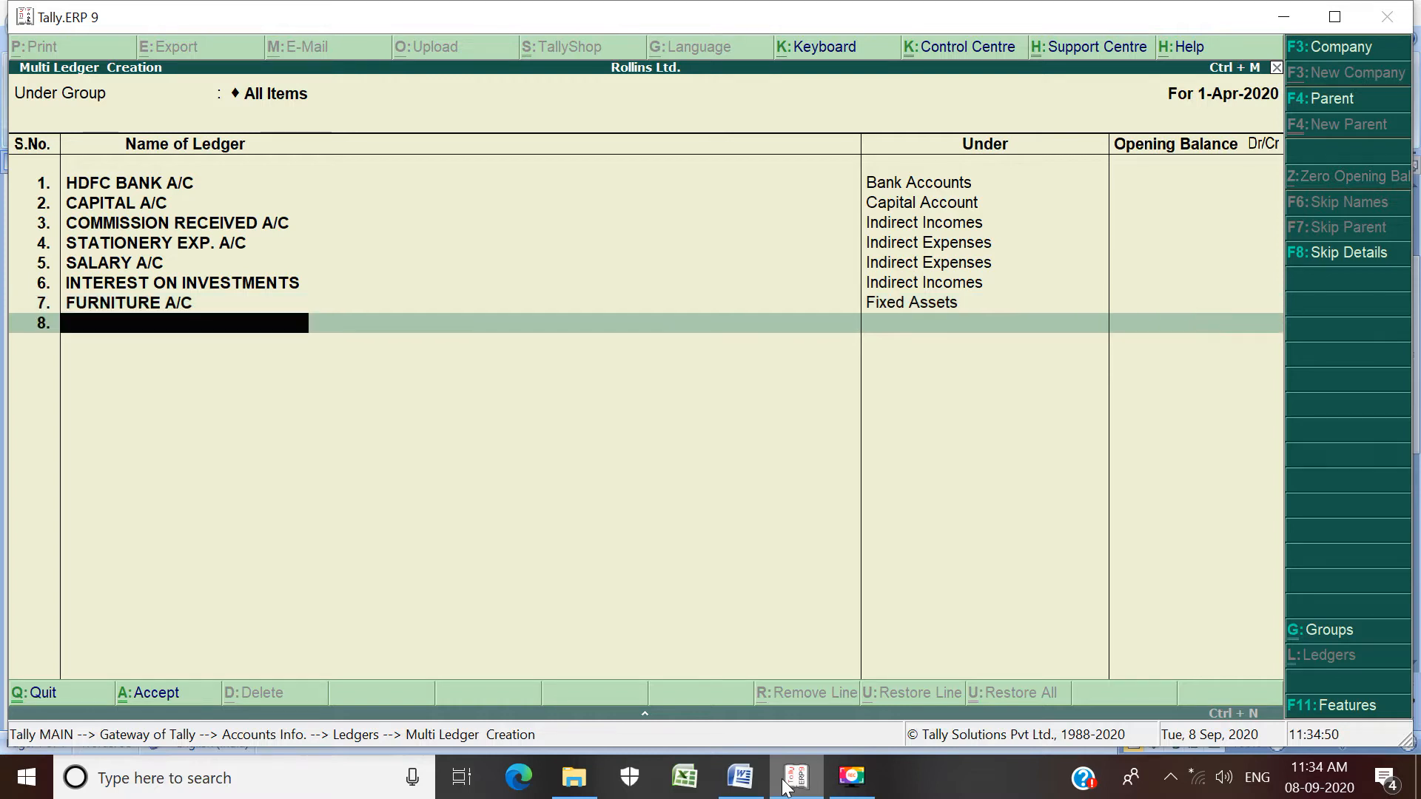
key("Return")
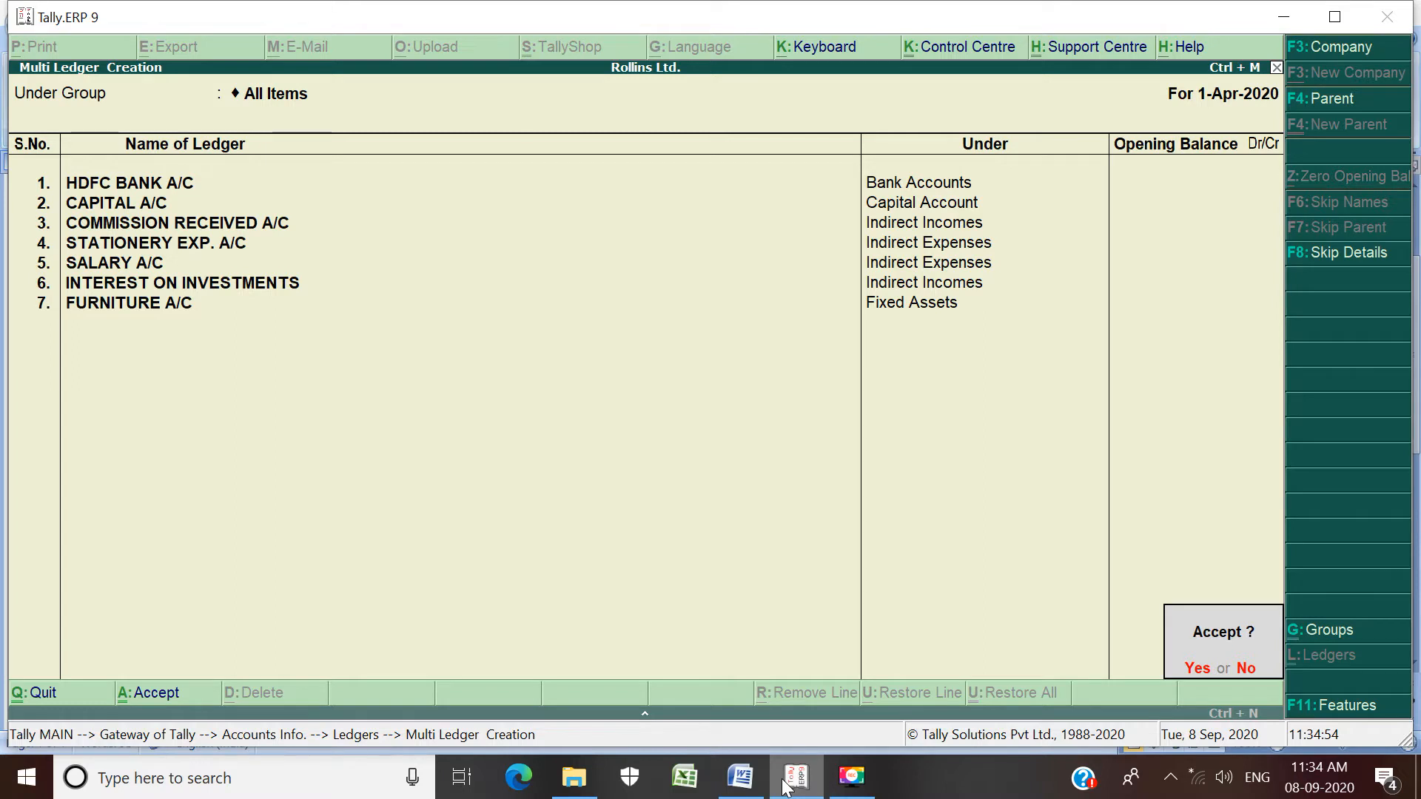
key("Return")
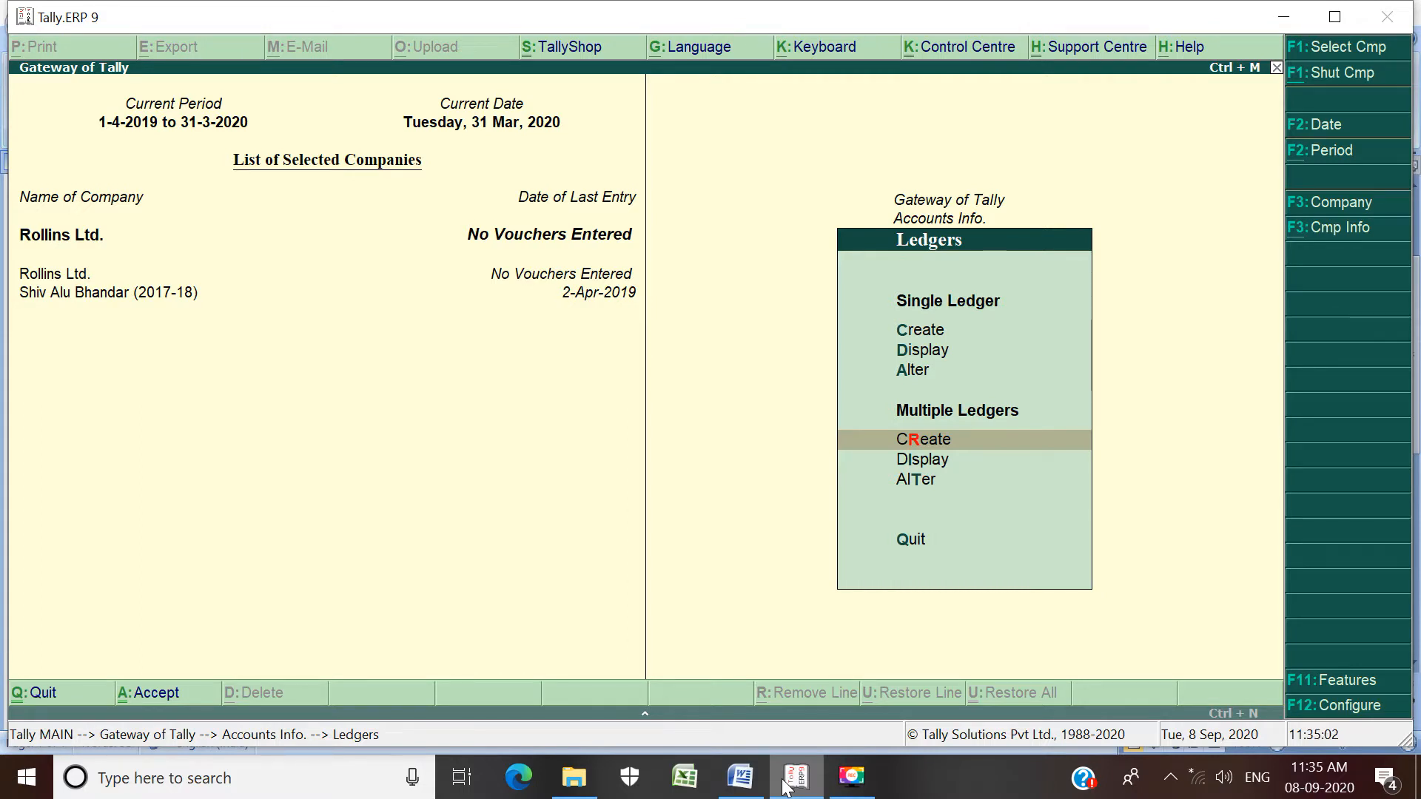
Step: Display the list of single ledgers to check the created accounts, and return to the Gateway of Tally
key("Up")
key("Up")
key("Up")
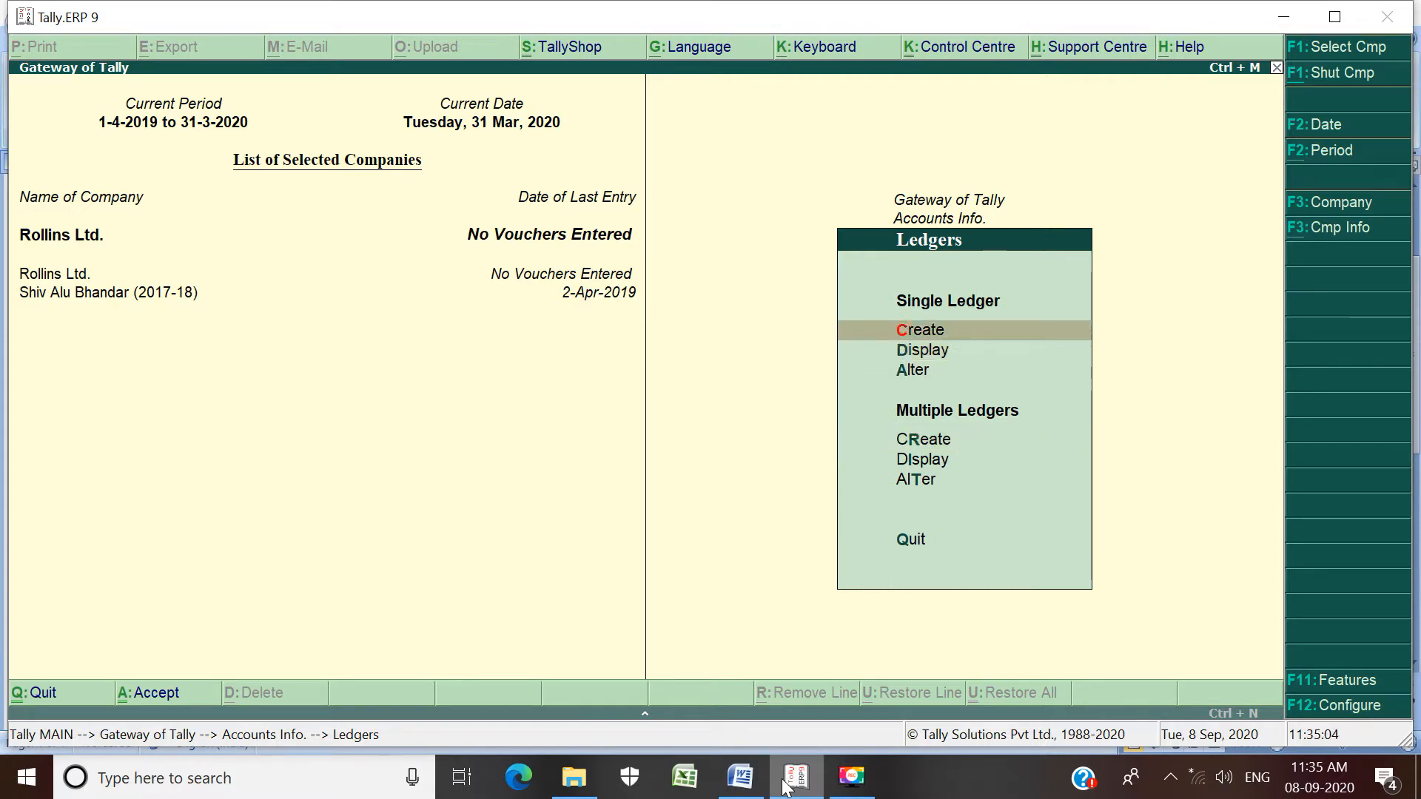
key("Up")
key("Down")
key("Down")
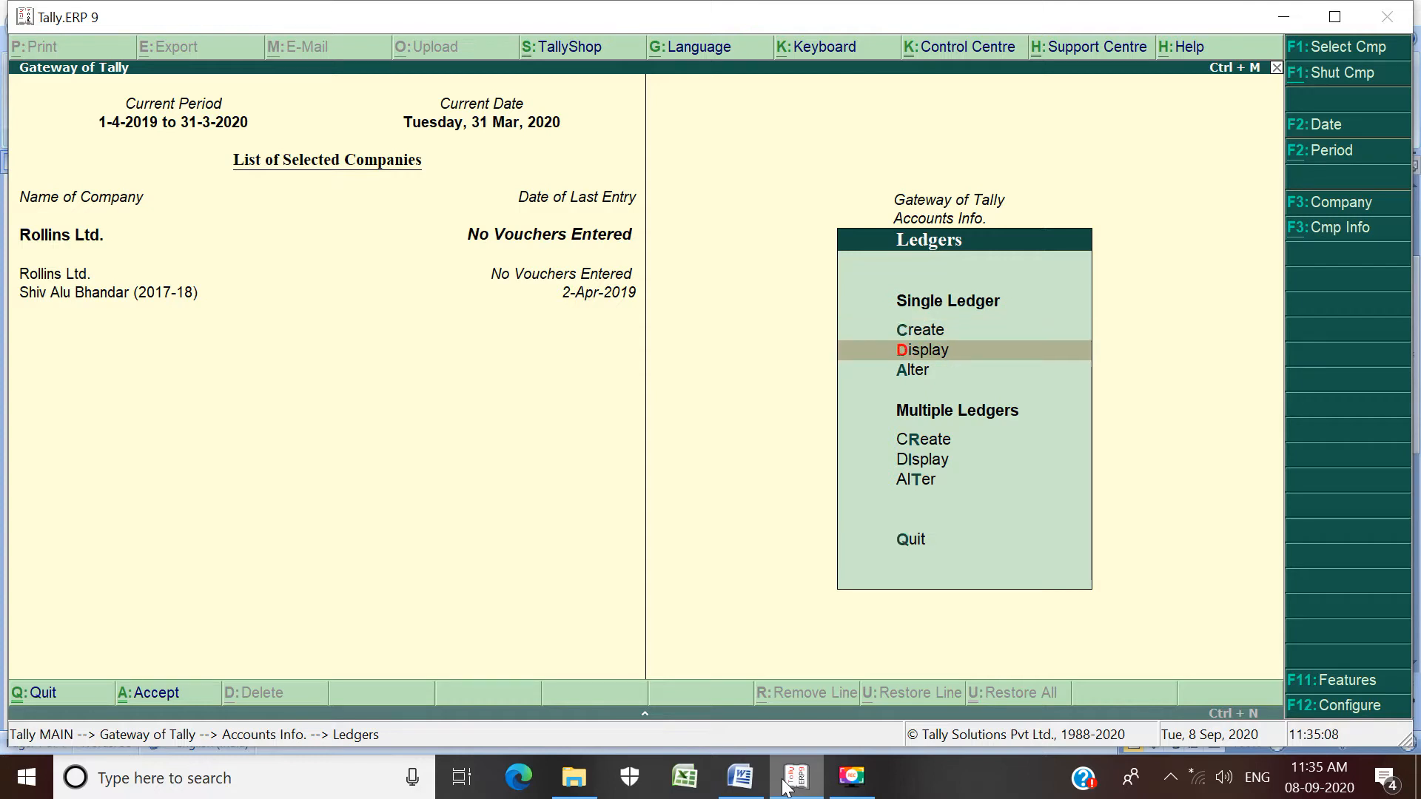
key("Return")
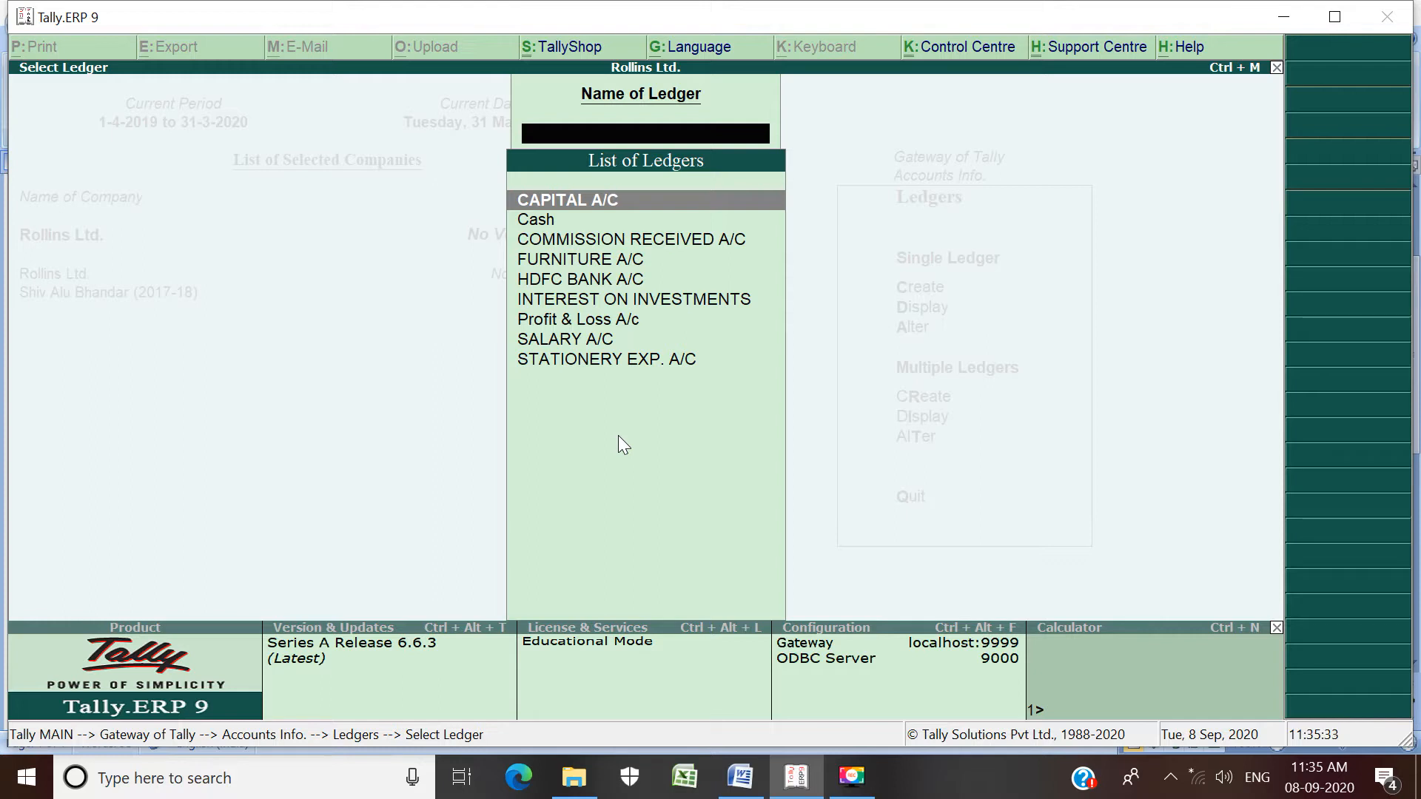
key("Escape")
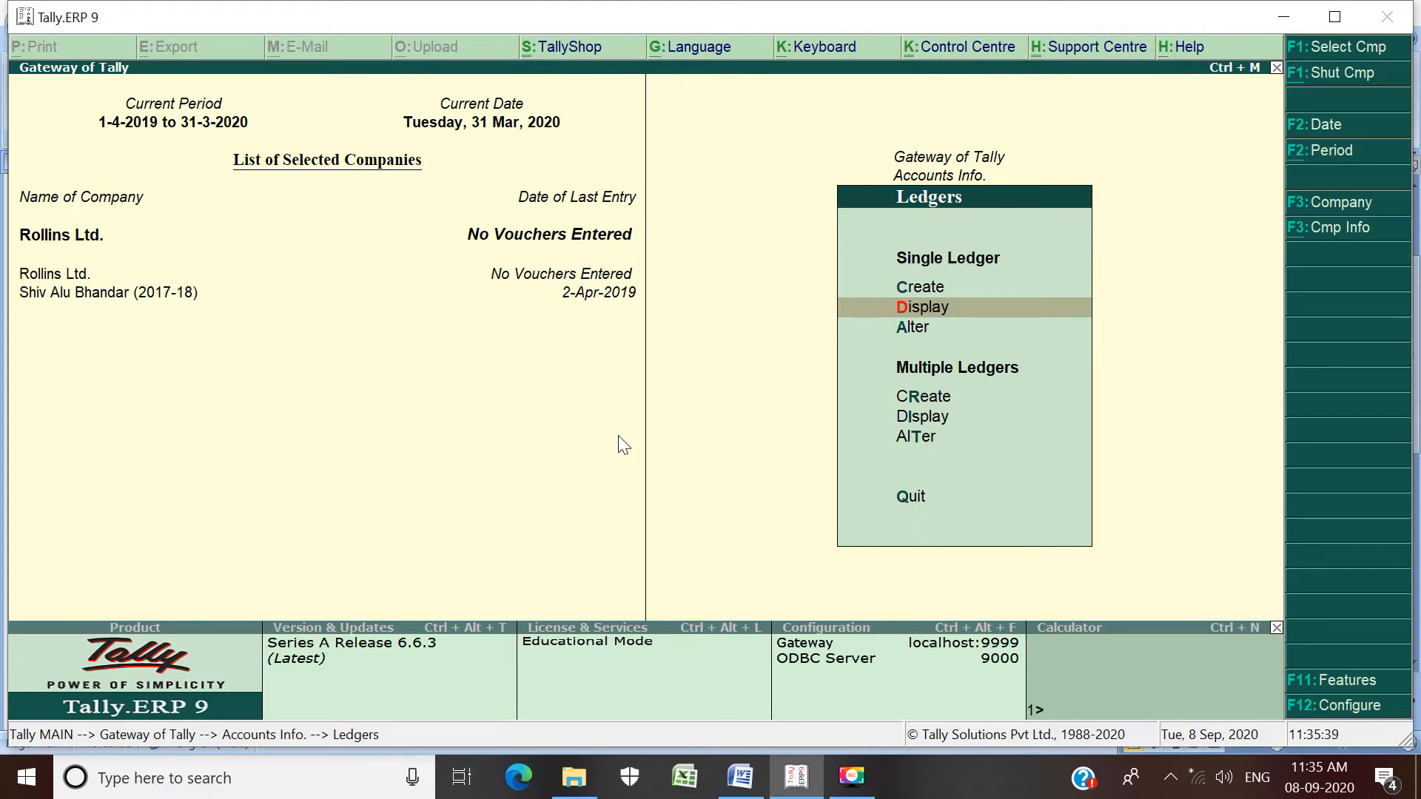
key("Escape")
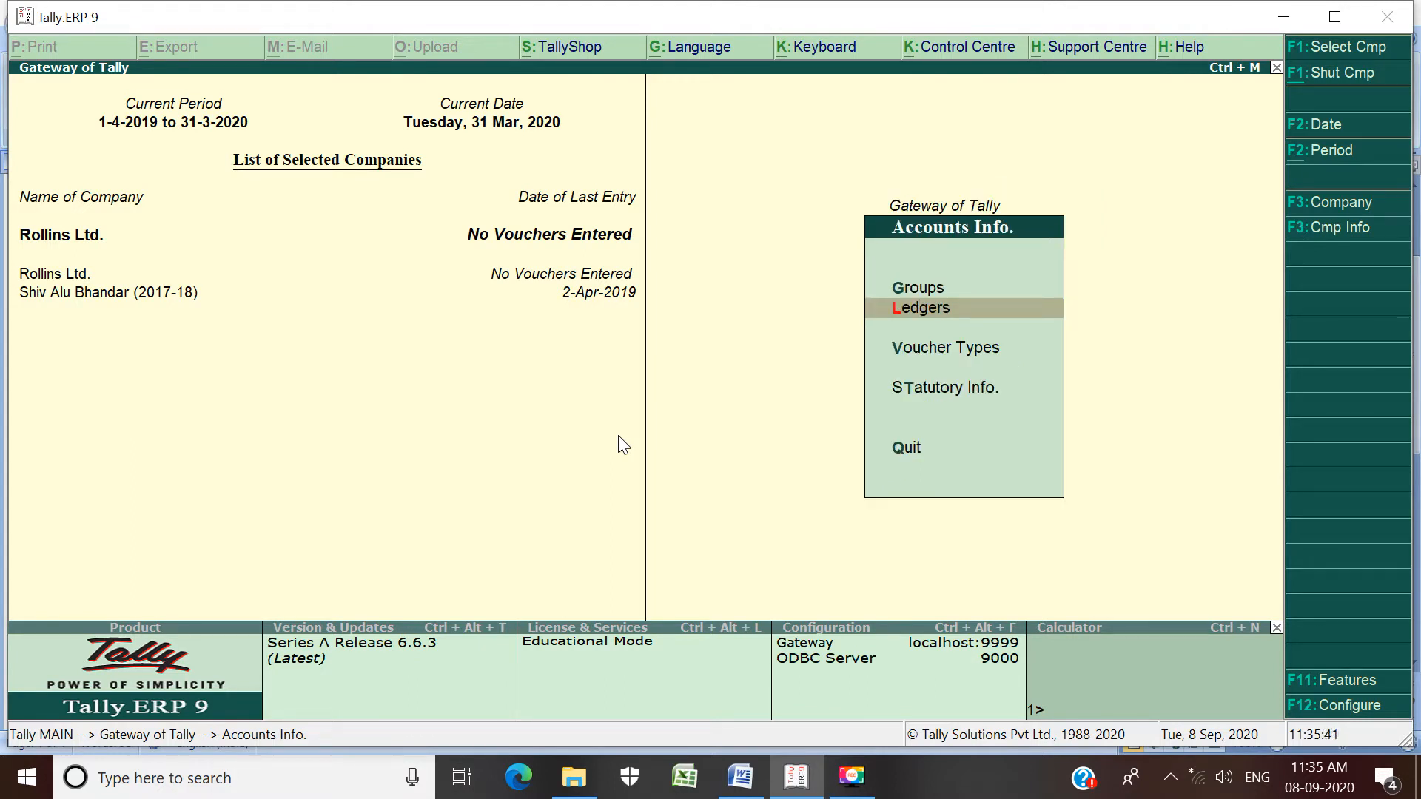
key("Escape")
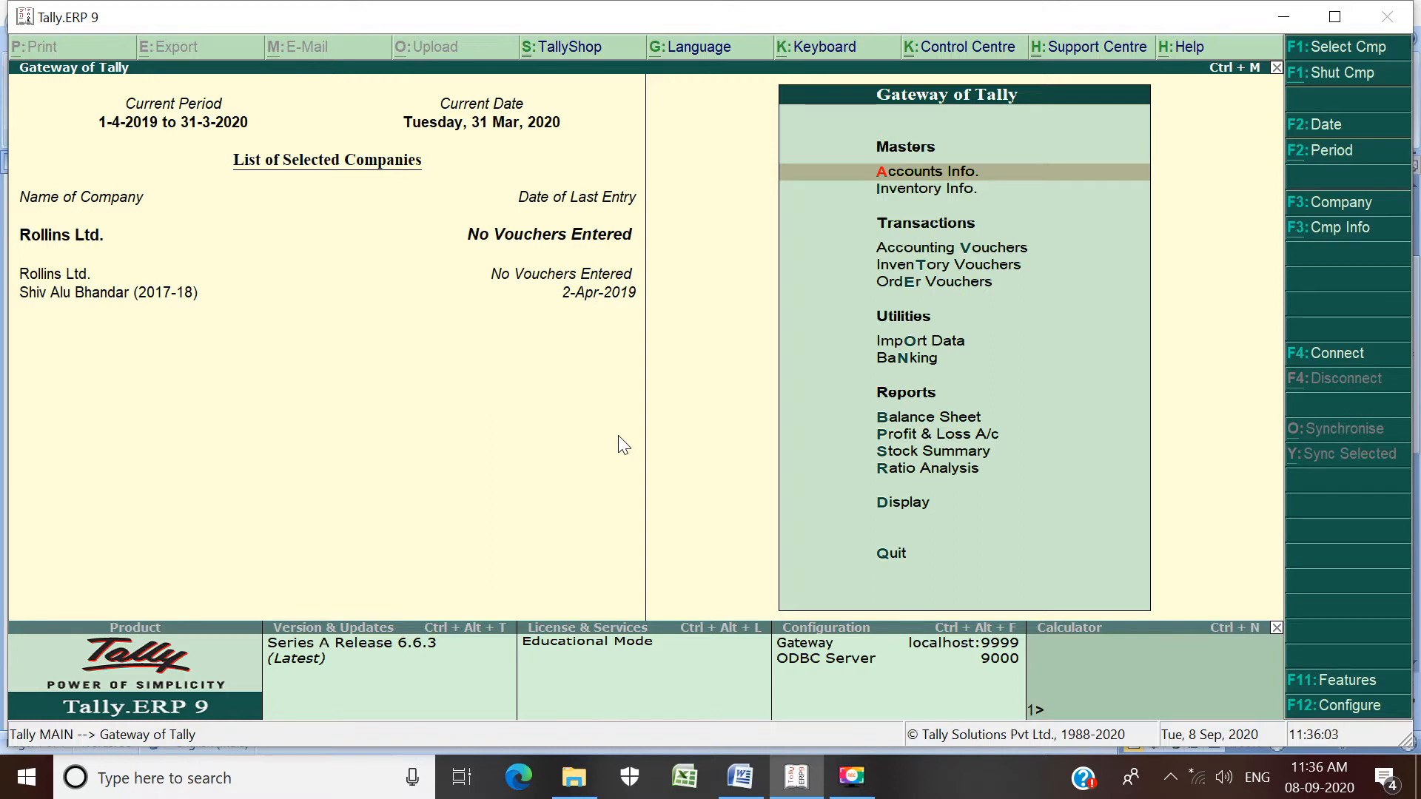
Step: Review the transactions from the start of the Word exercise, and open receipt voucher creation for Rollins Ltd. in Tally.ERP 9
left_click(724, 796)
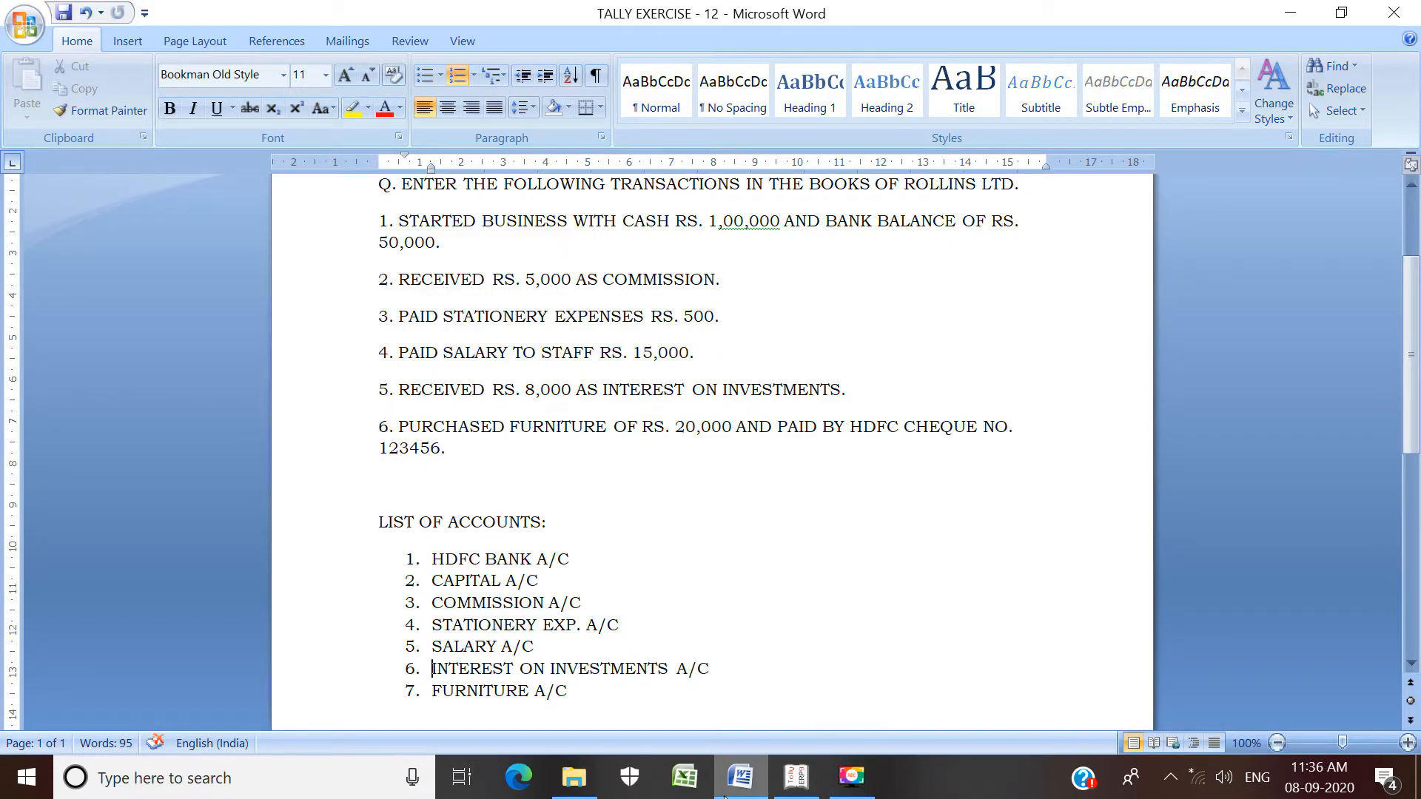
key("ctrl+Home")
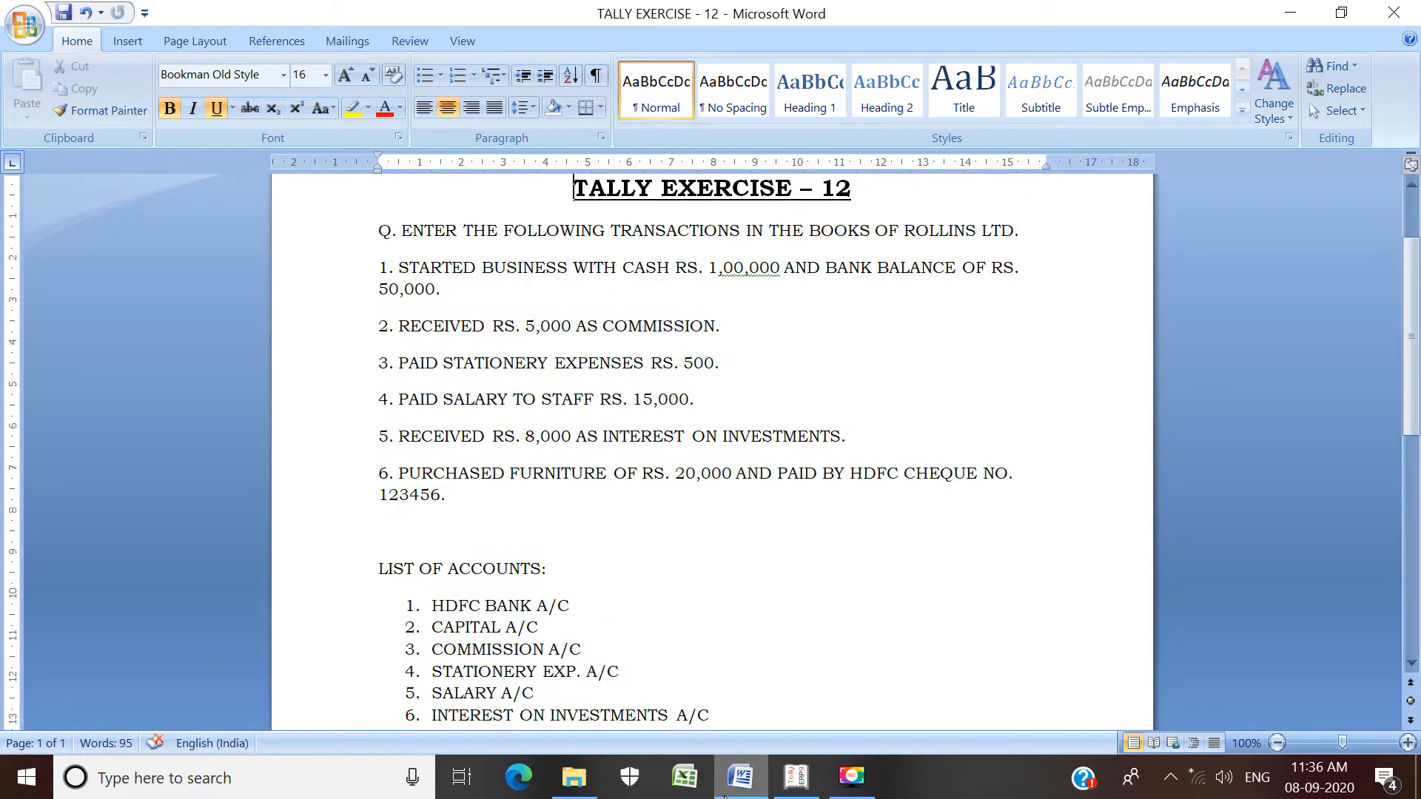
key("Down")
key("Down")
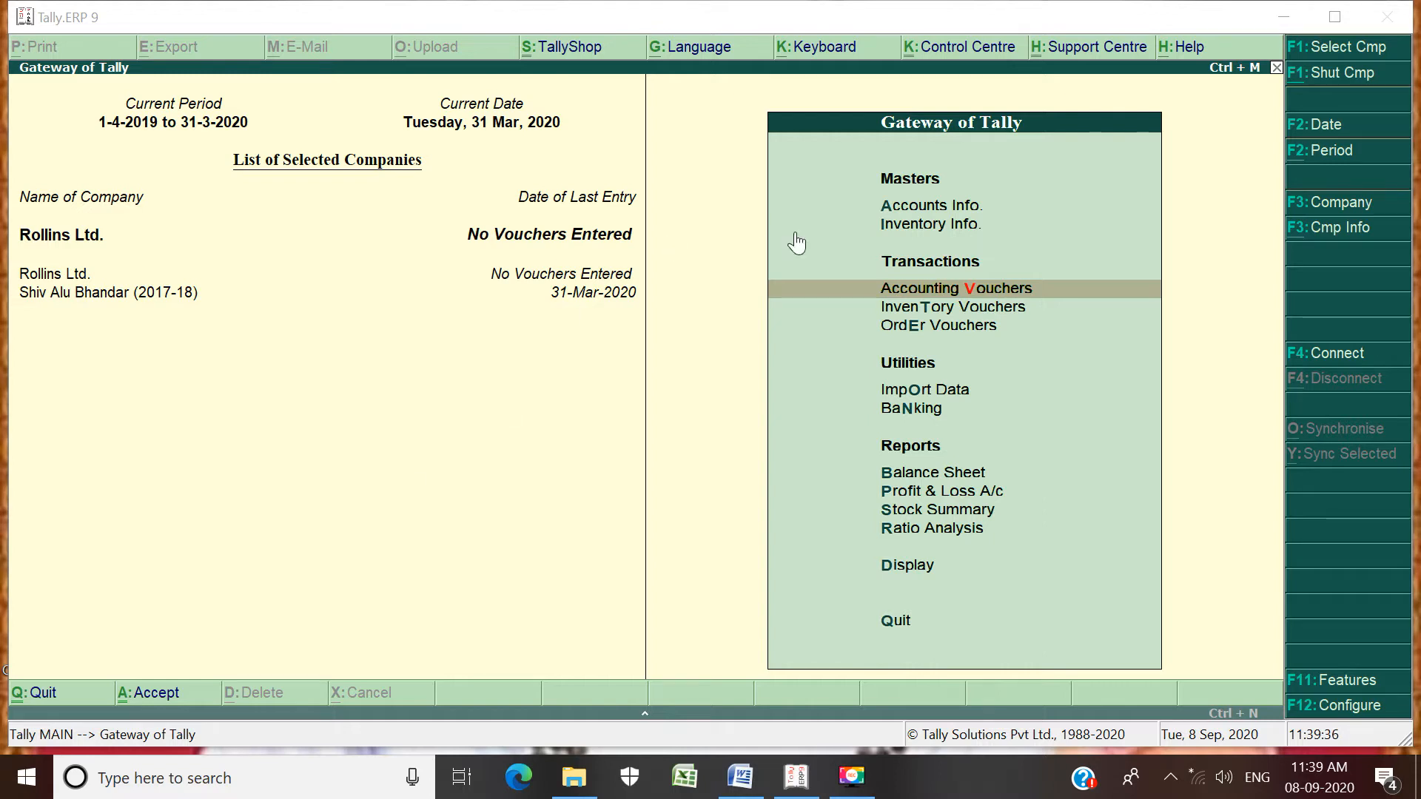
left_click(915, 295)
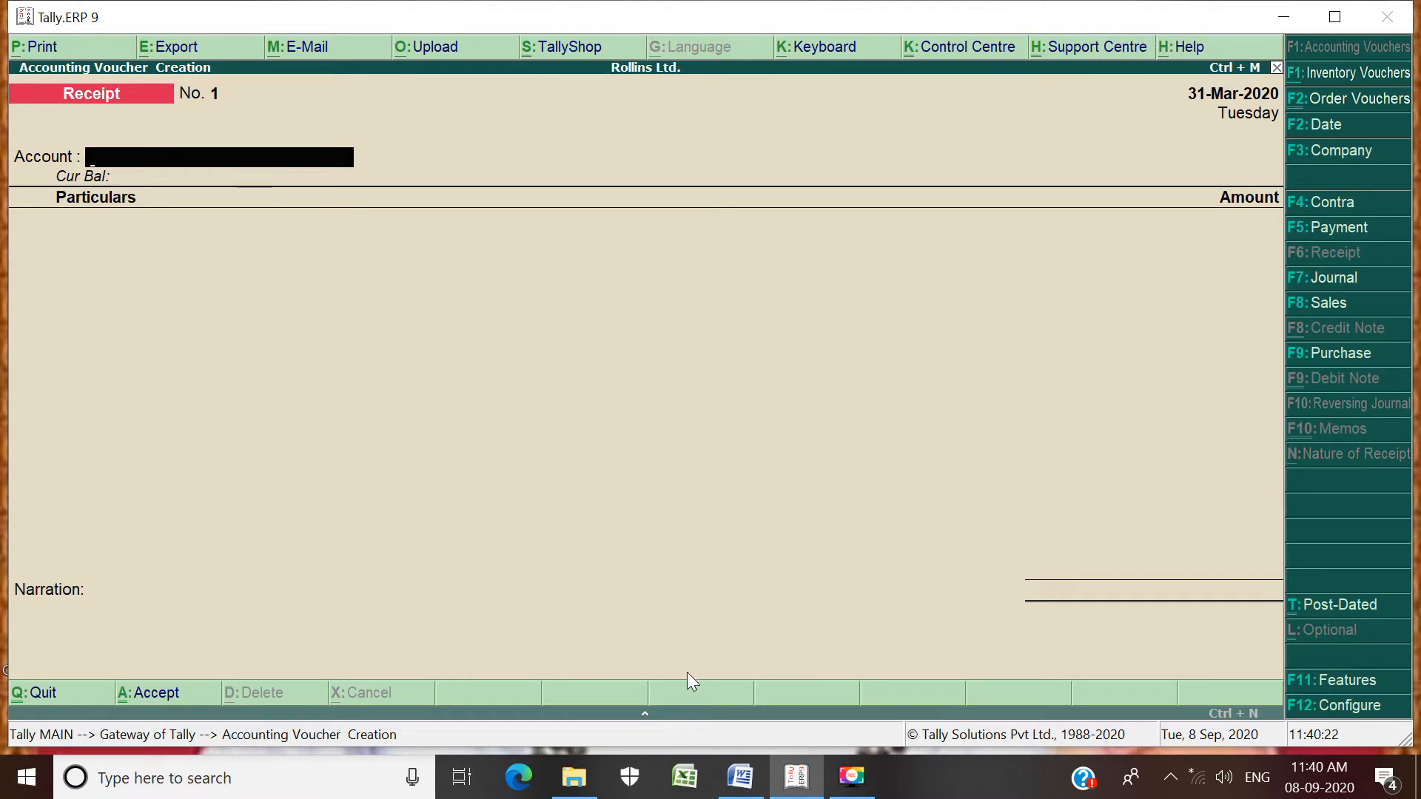
Step: Check the first transaction in the Word exercise, and enter a Tally receipt of 1,00,000 into Cash from CAPITAL A/C
left_click(740, 776)
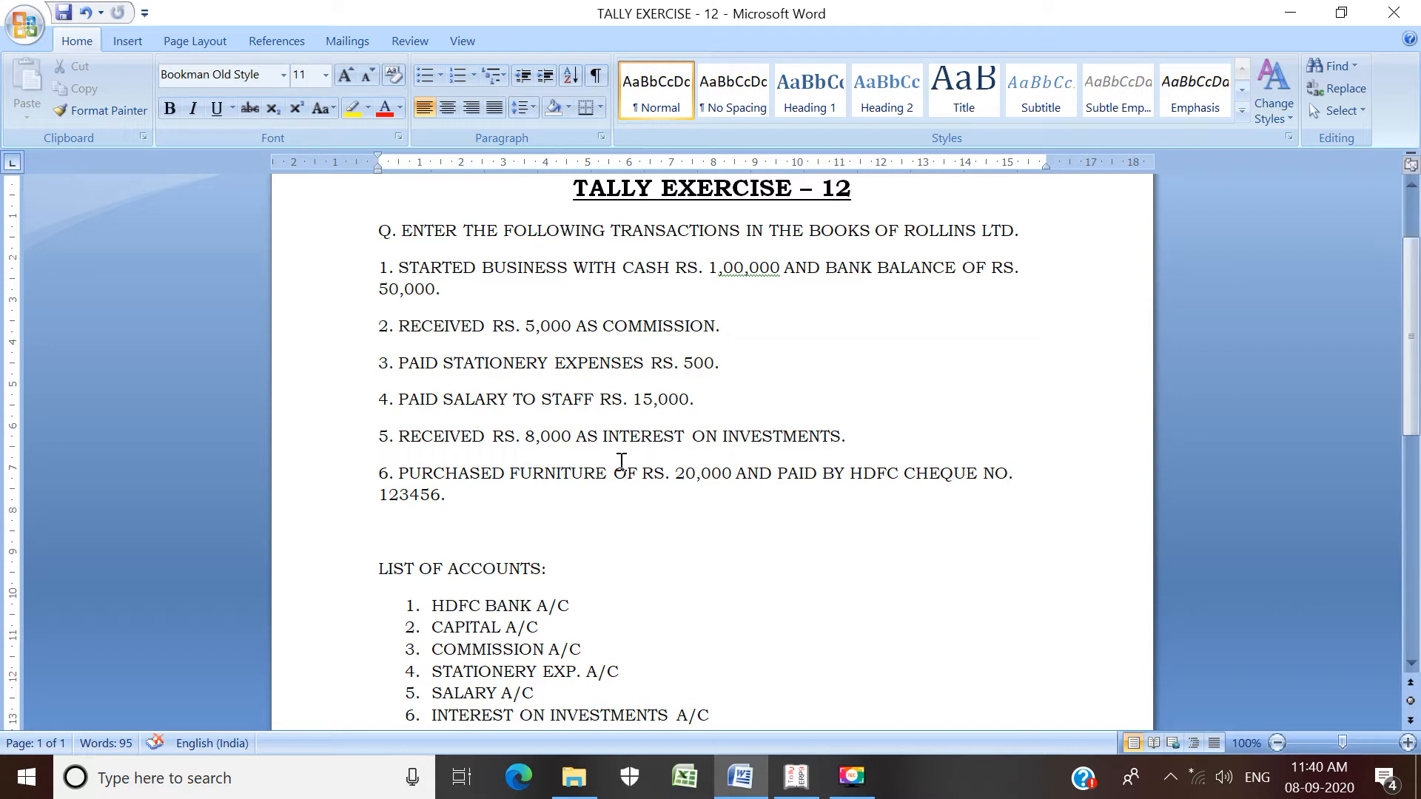
left_click(796, 781)
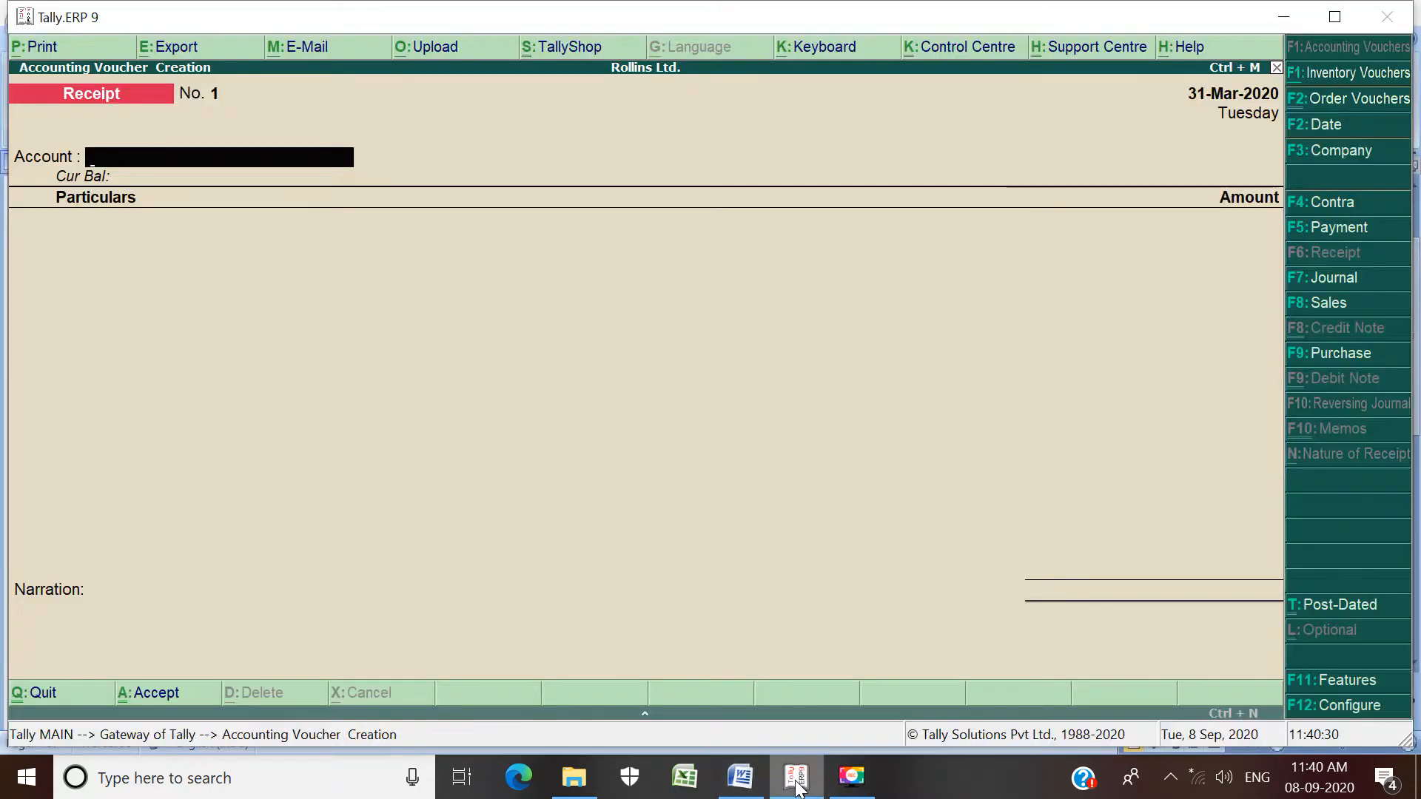
type("C")
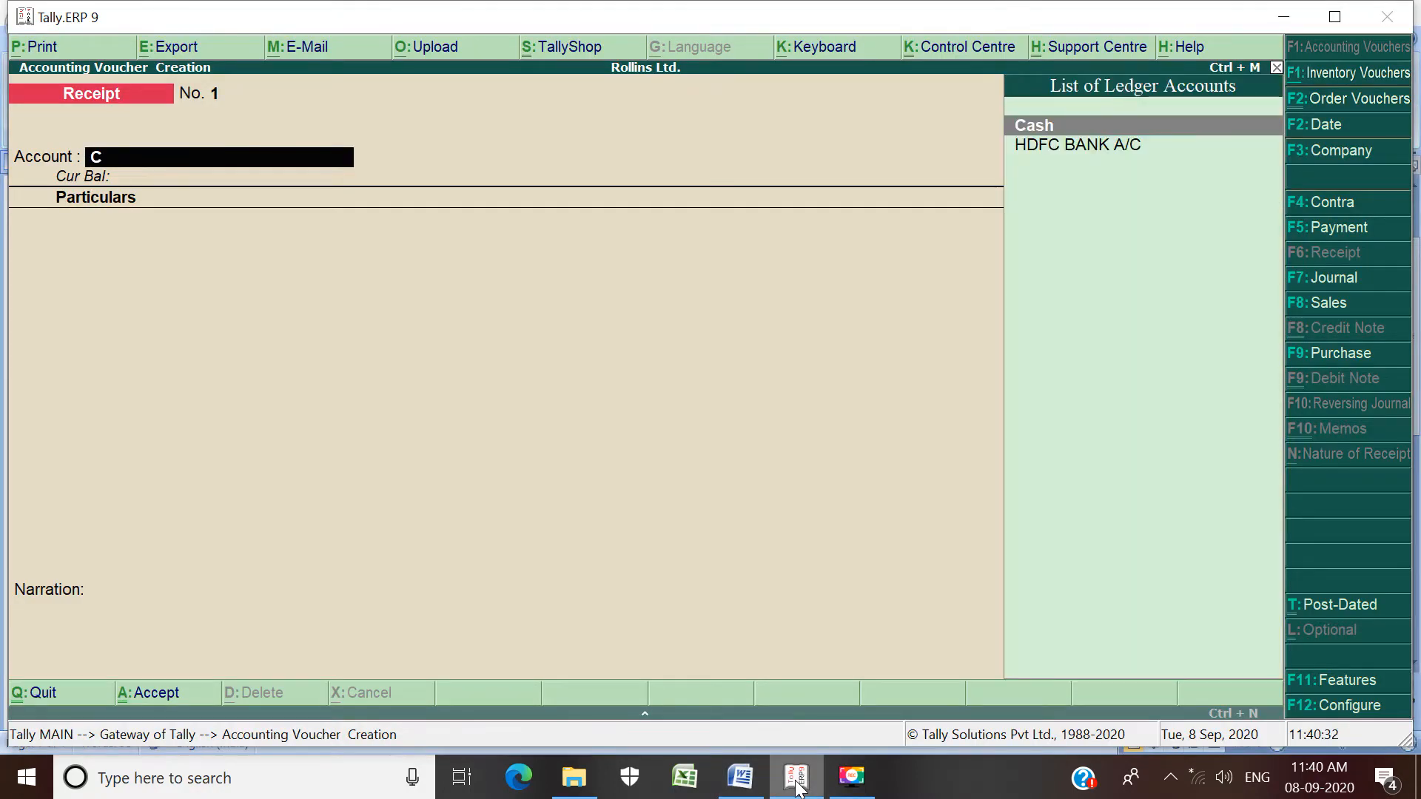
key("Return")
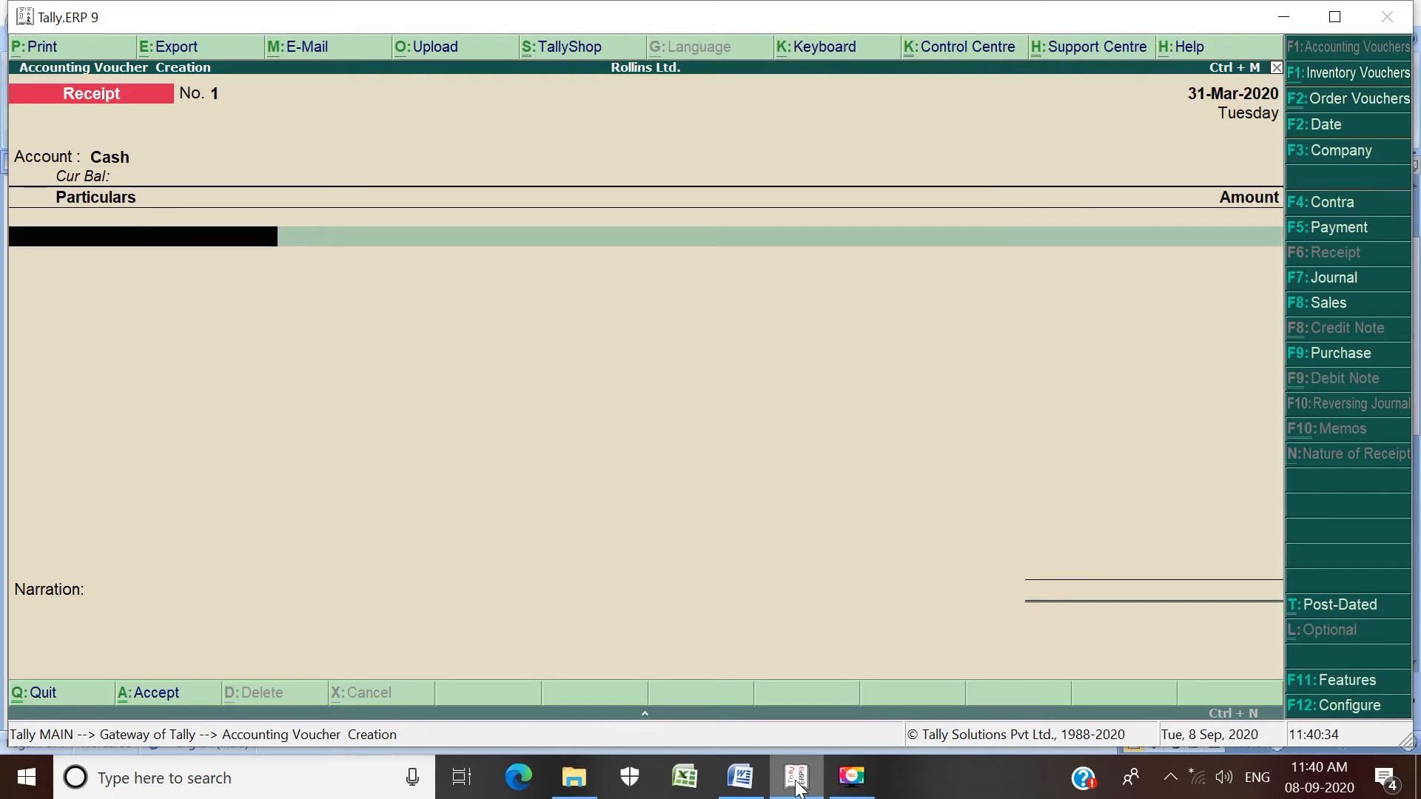
type("C")
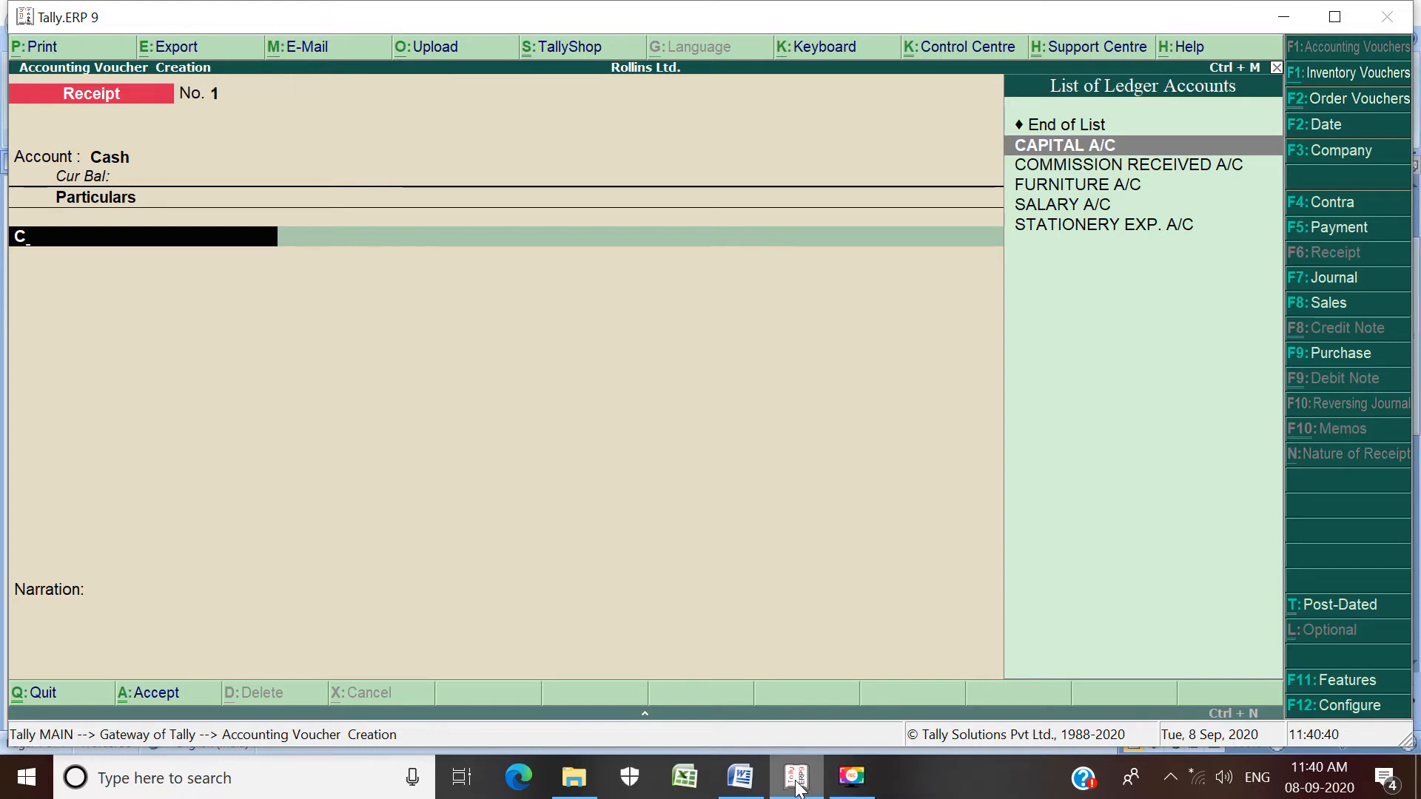
key("Return")
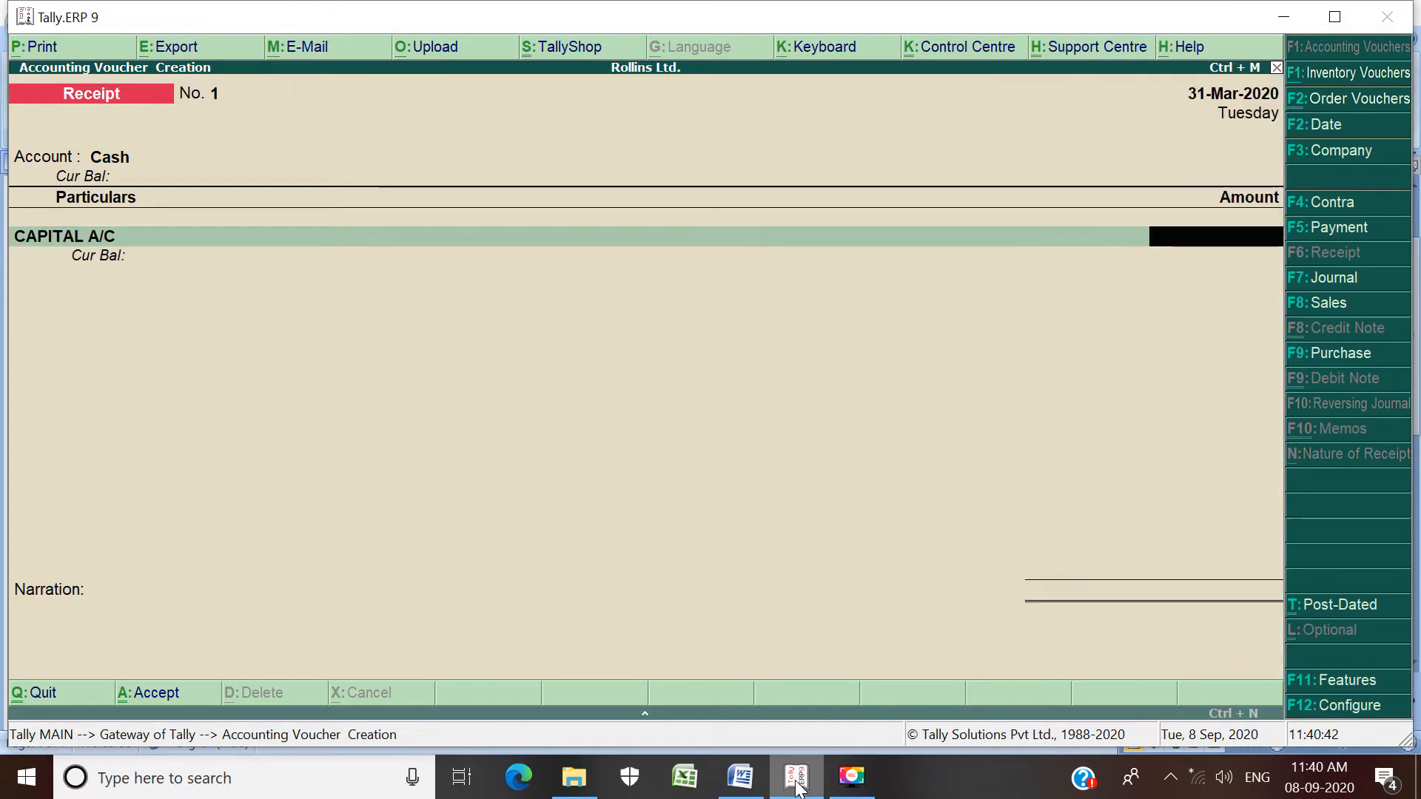
type("1,00,00")
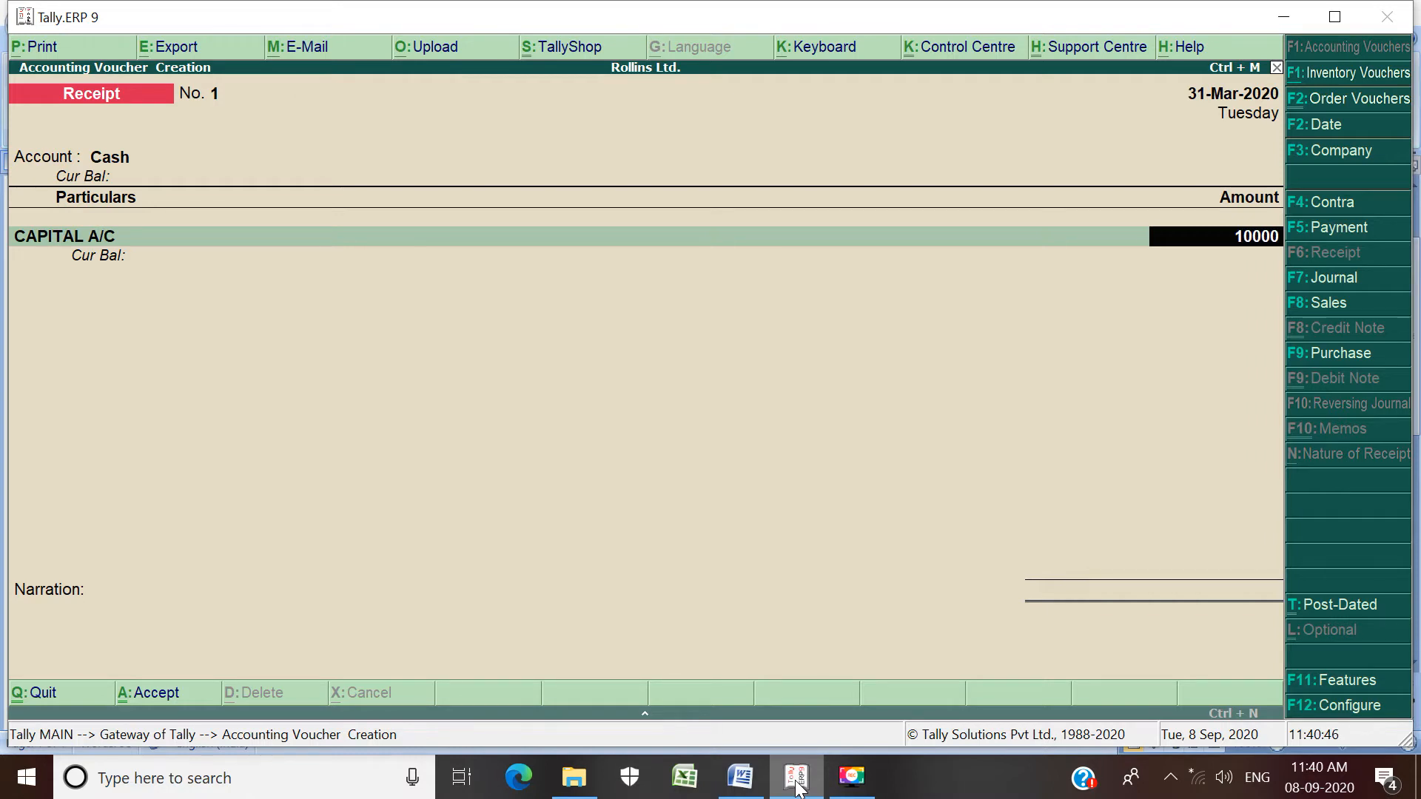
type("0")
key("Return")
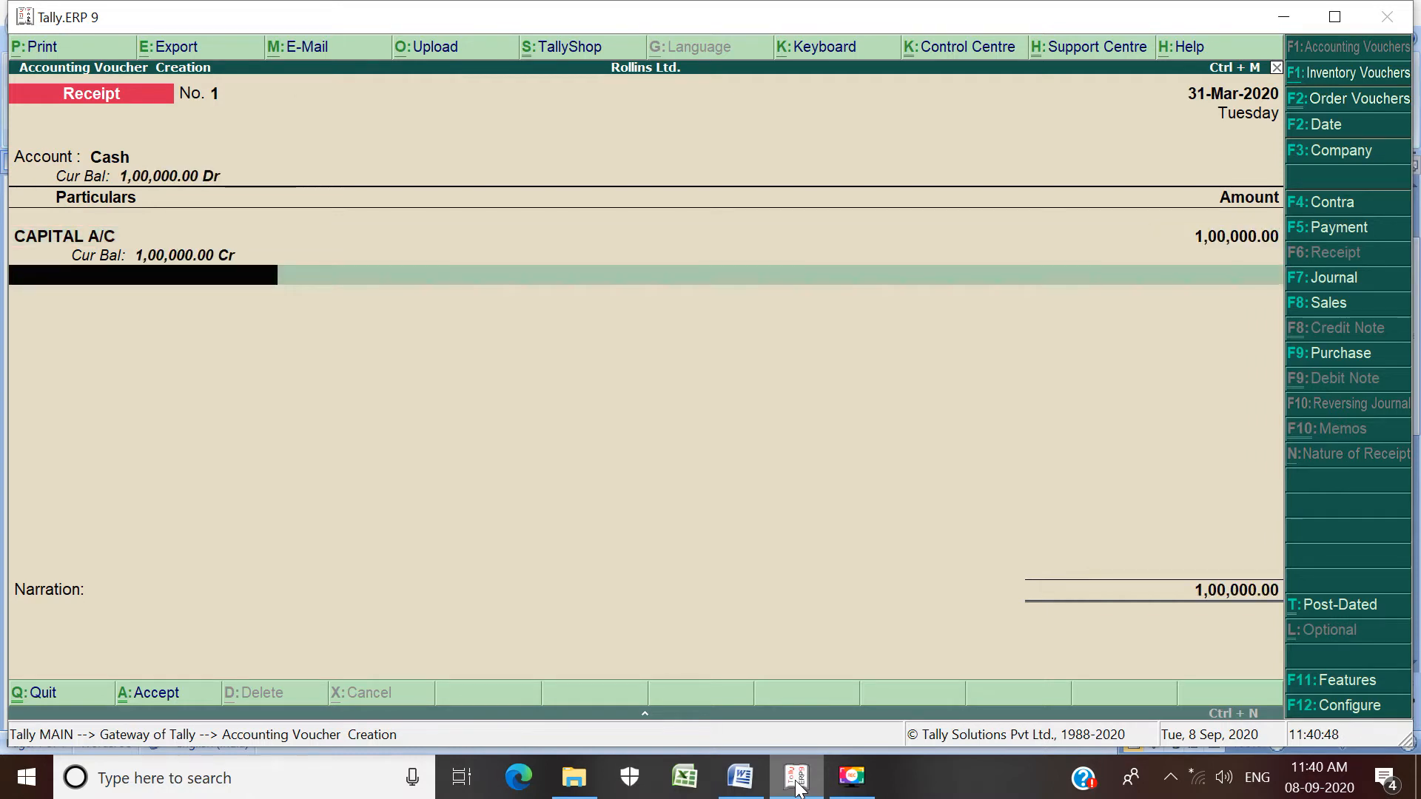
Step: Try to complete the cash receipt's particulars with the voucher date 31-Mar-2020
key("Return")
key("Return")
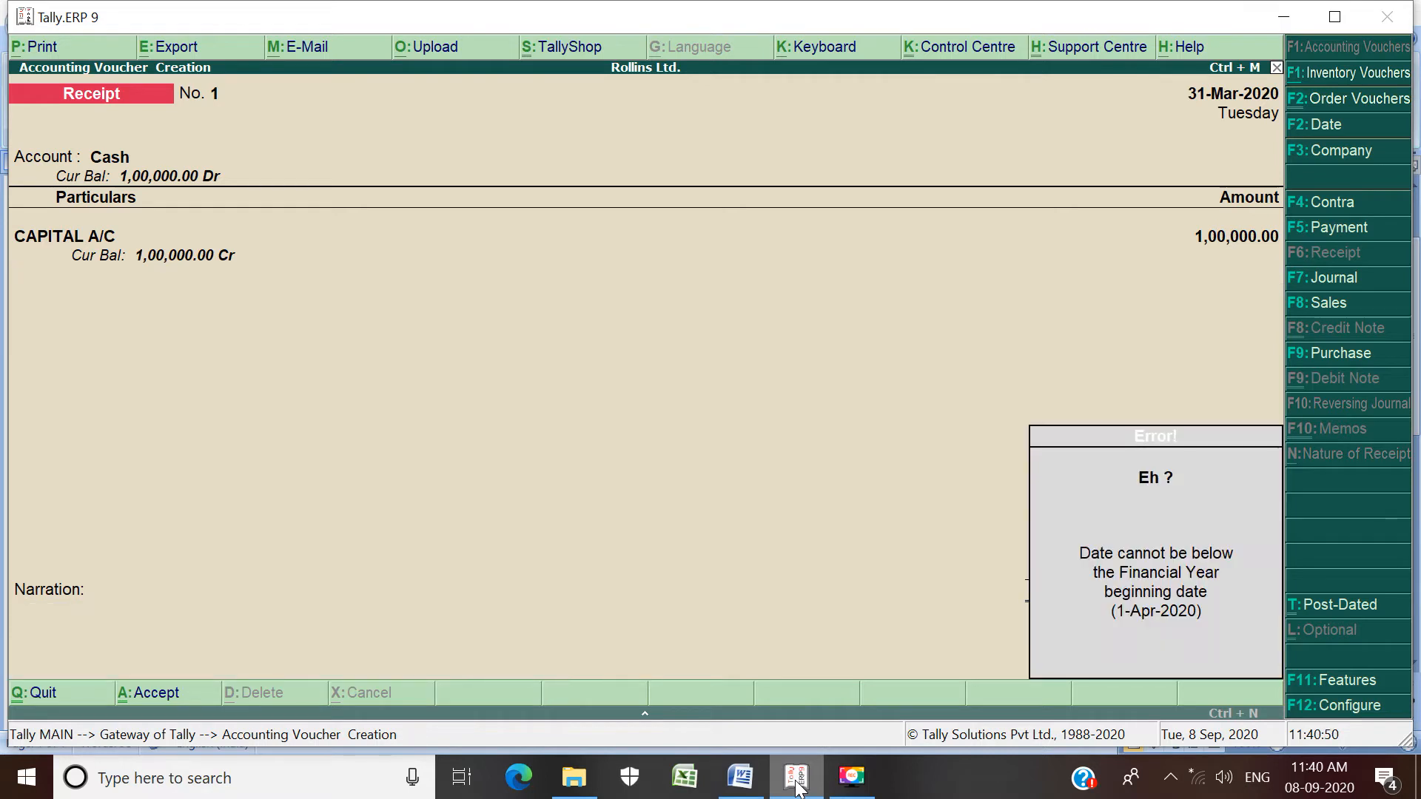
key("Return")
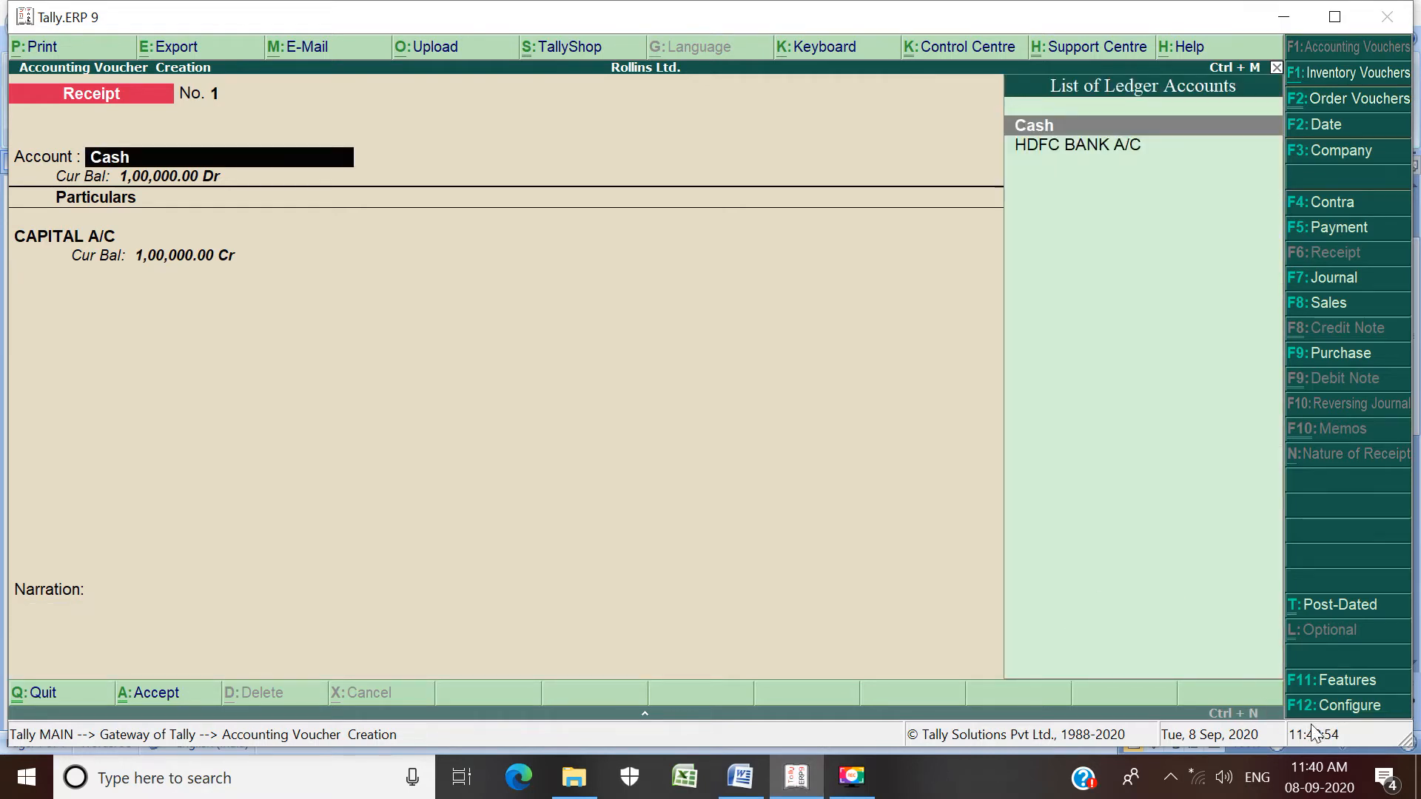
left_click(1338, 739)
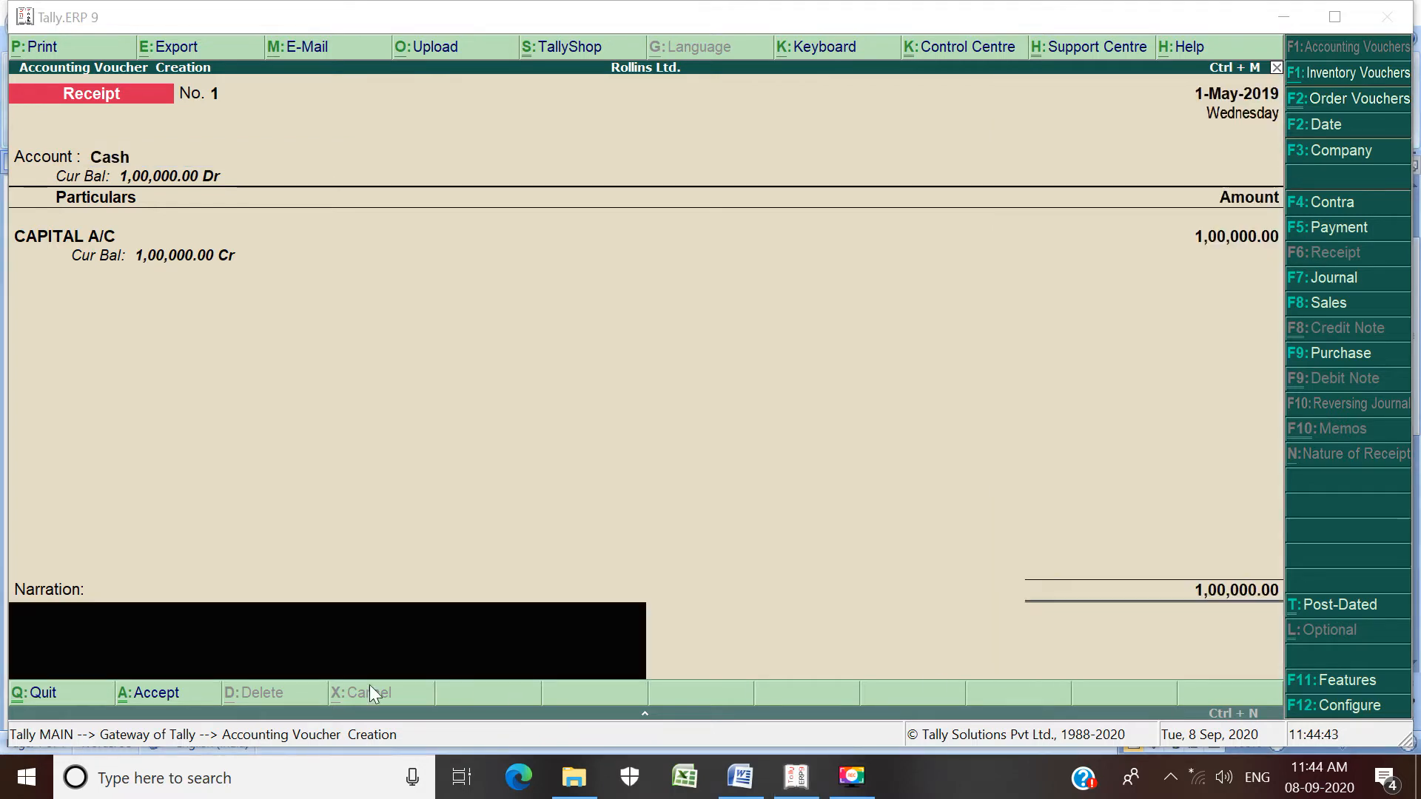
Step: Add the narration STARTED BUSINESS WITH CASH to the capital receipt and save the voucher
left_click(68, 623)
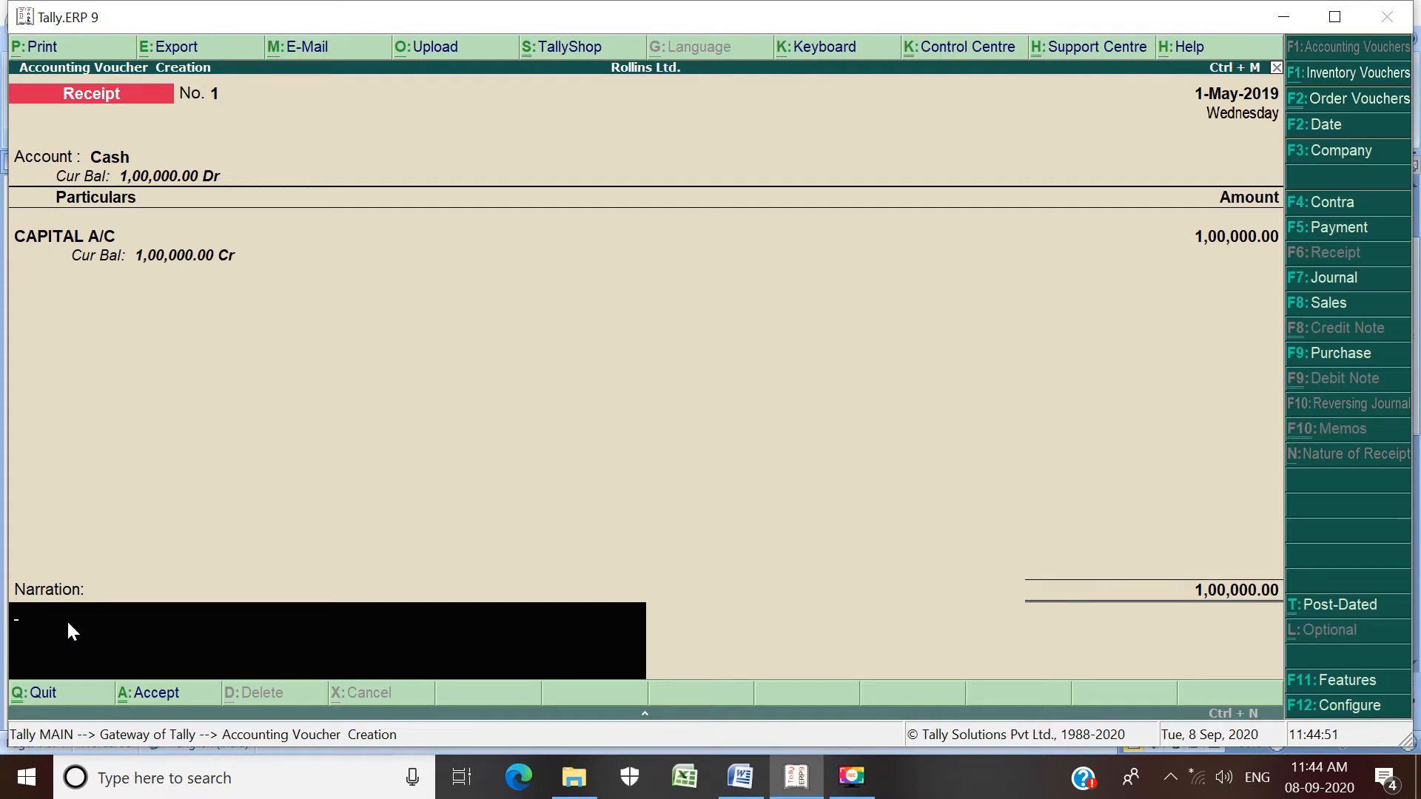
type("STARTED BUSINES")
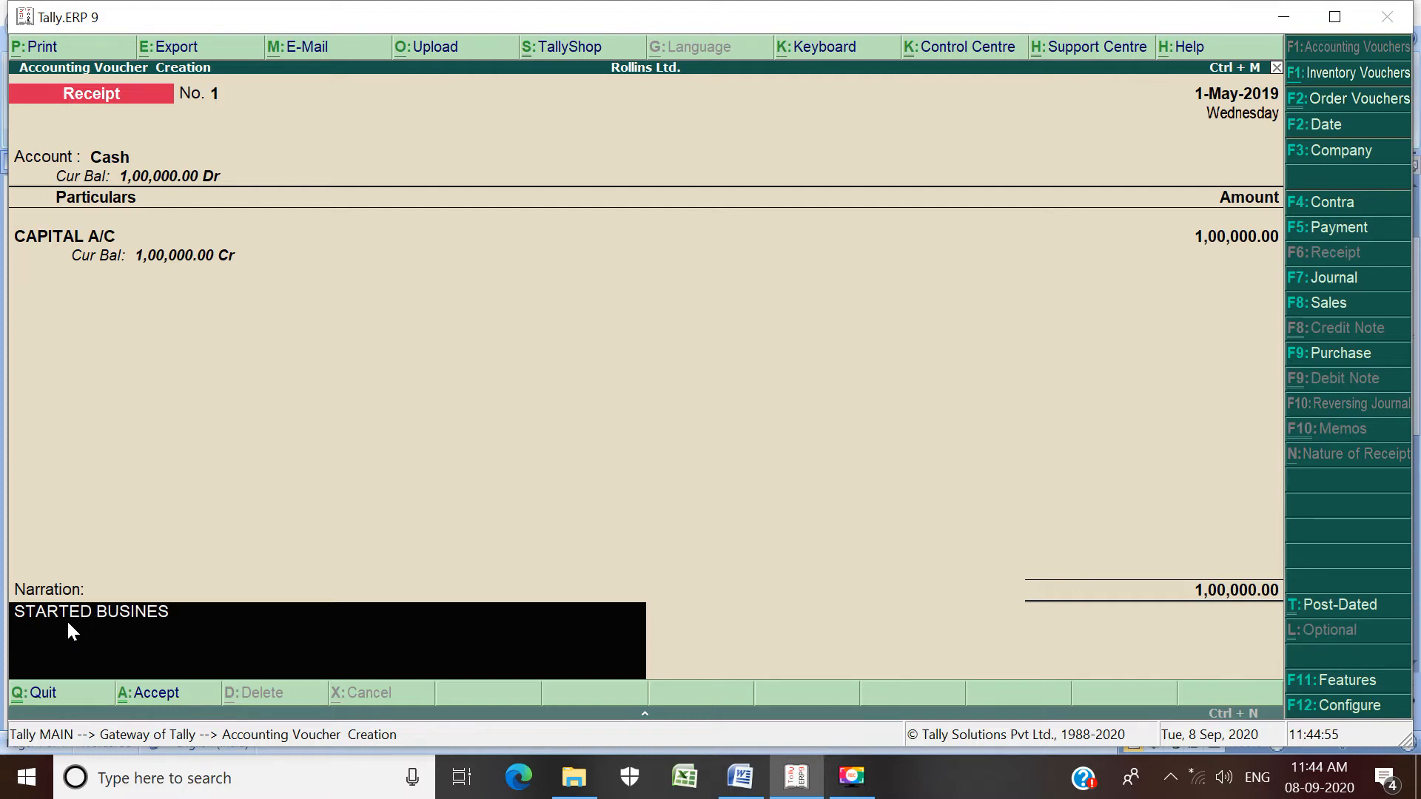
type("S WITH CASH")
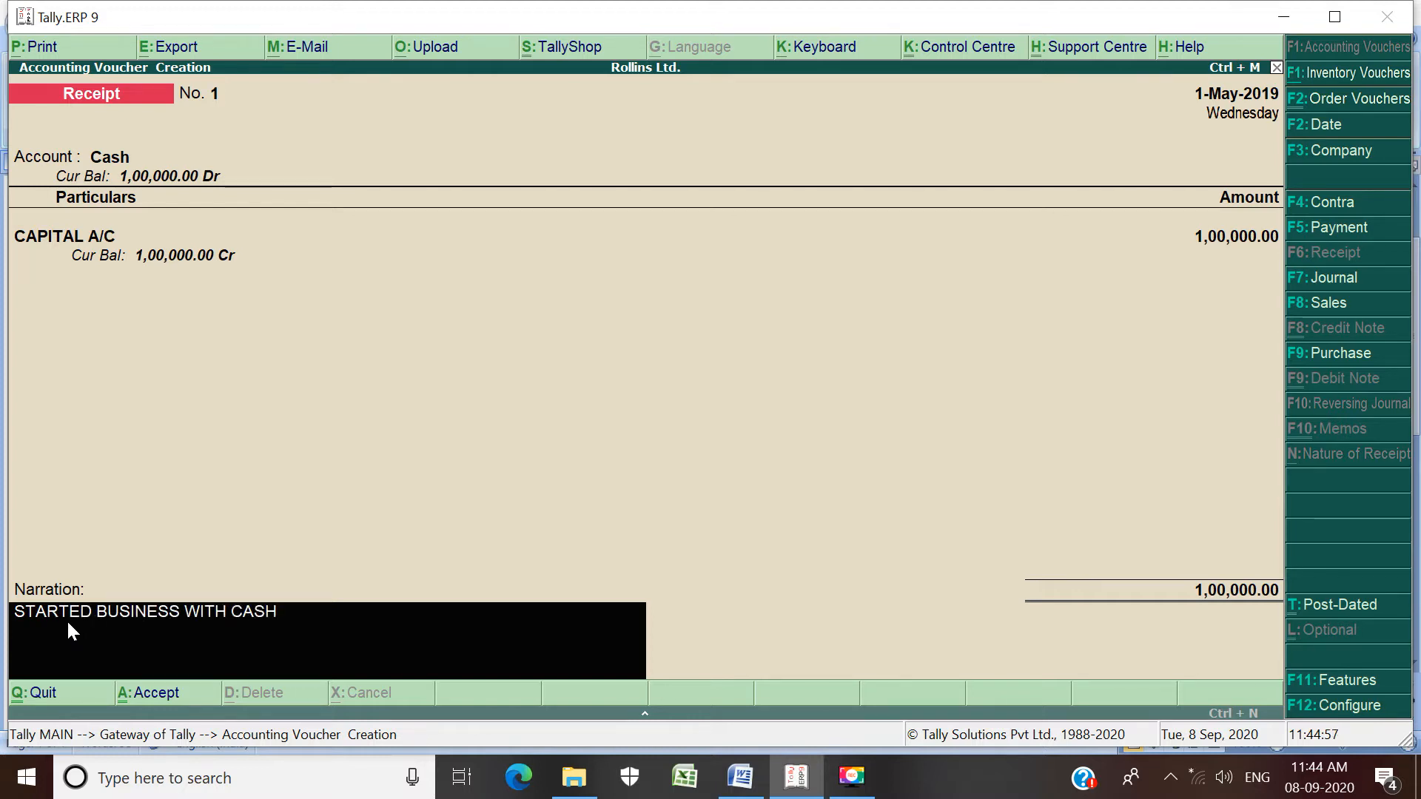
key("Return")
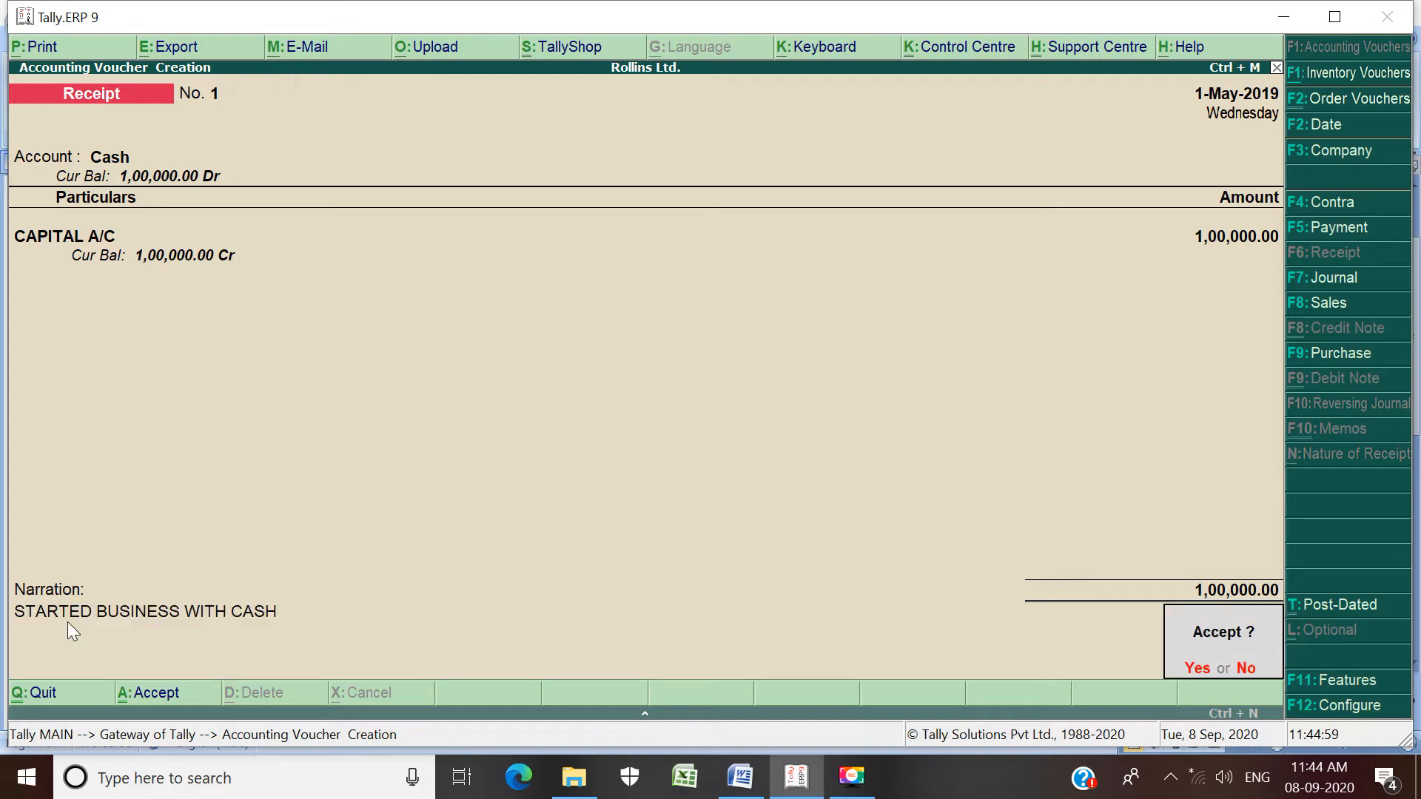
key("Return")
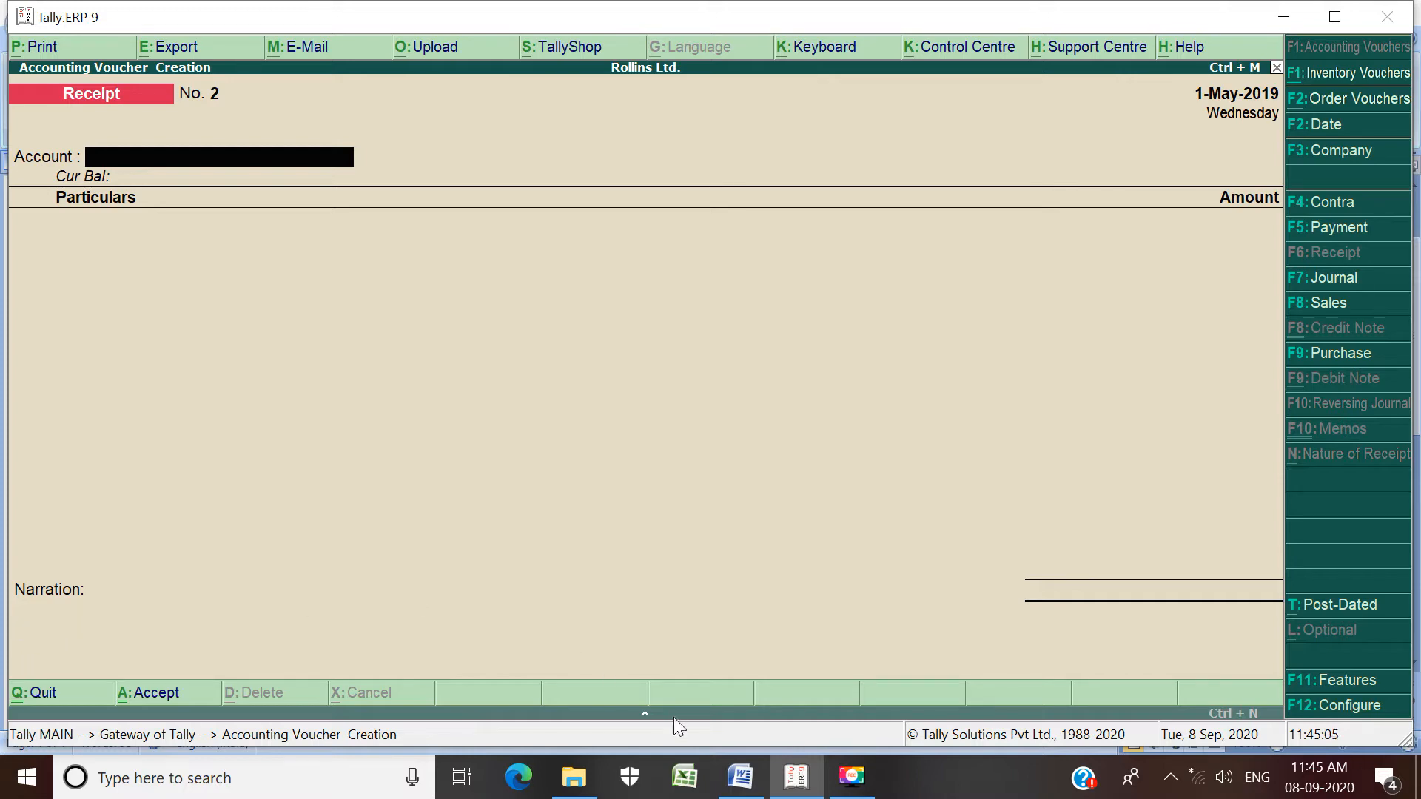
Step: Recheck the opening bank balance in the Word exercise, and enter a Tally receipt of 50,000 into HDFC BANK A/C from CAPITAL A/C
left_click(742, 776)
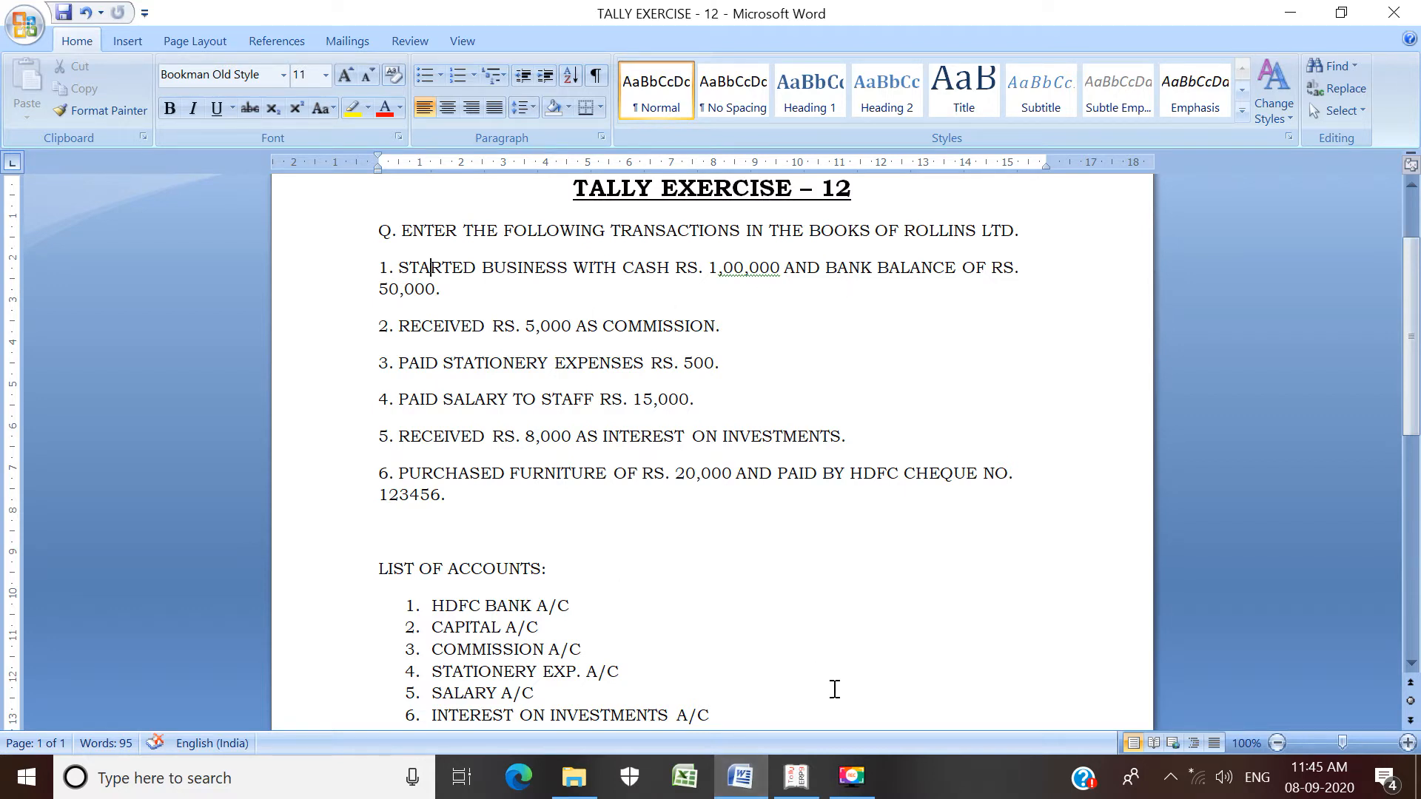
left_click(796, 775)
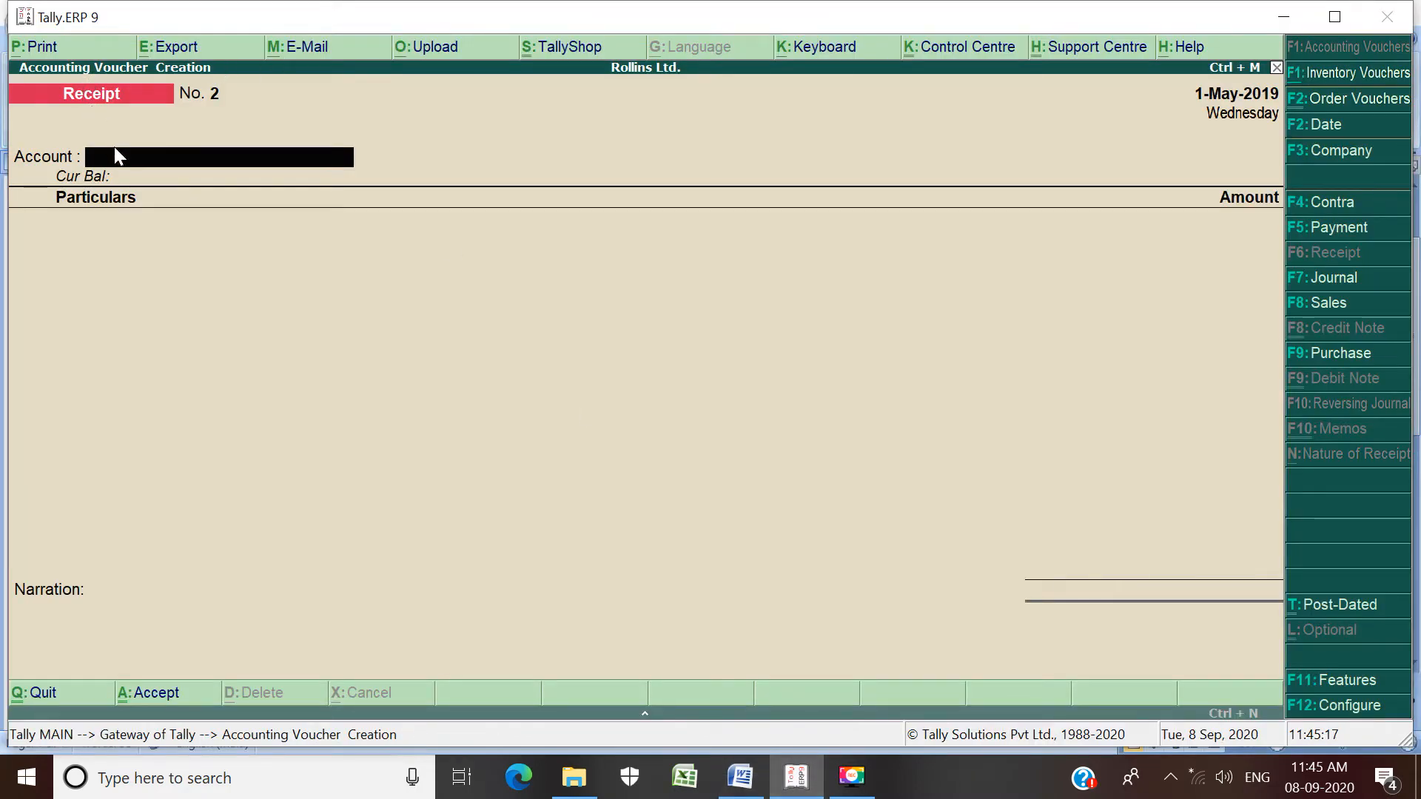
type("B")
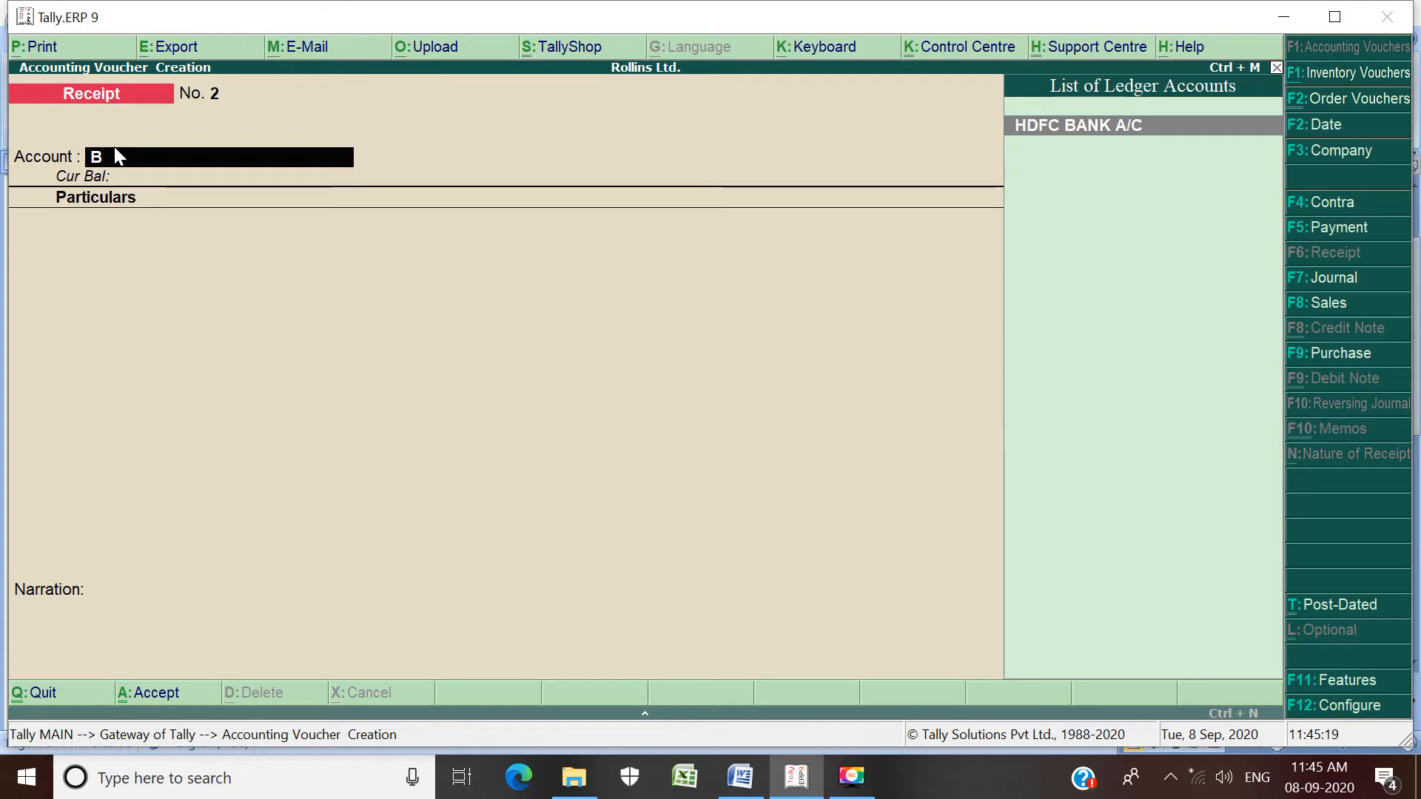
key("Return")
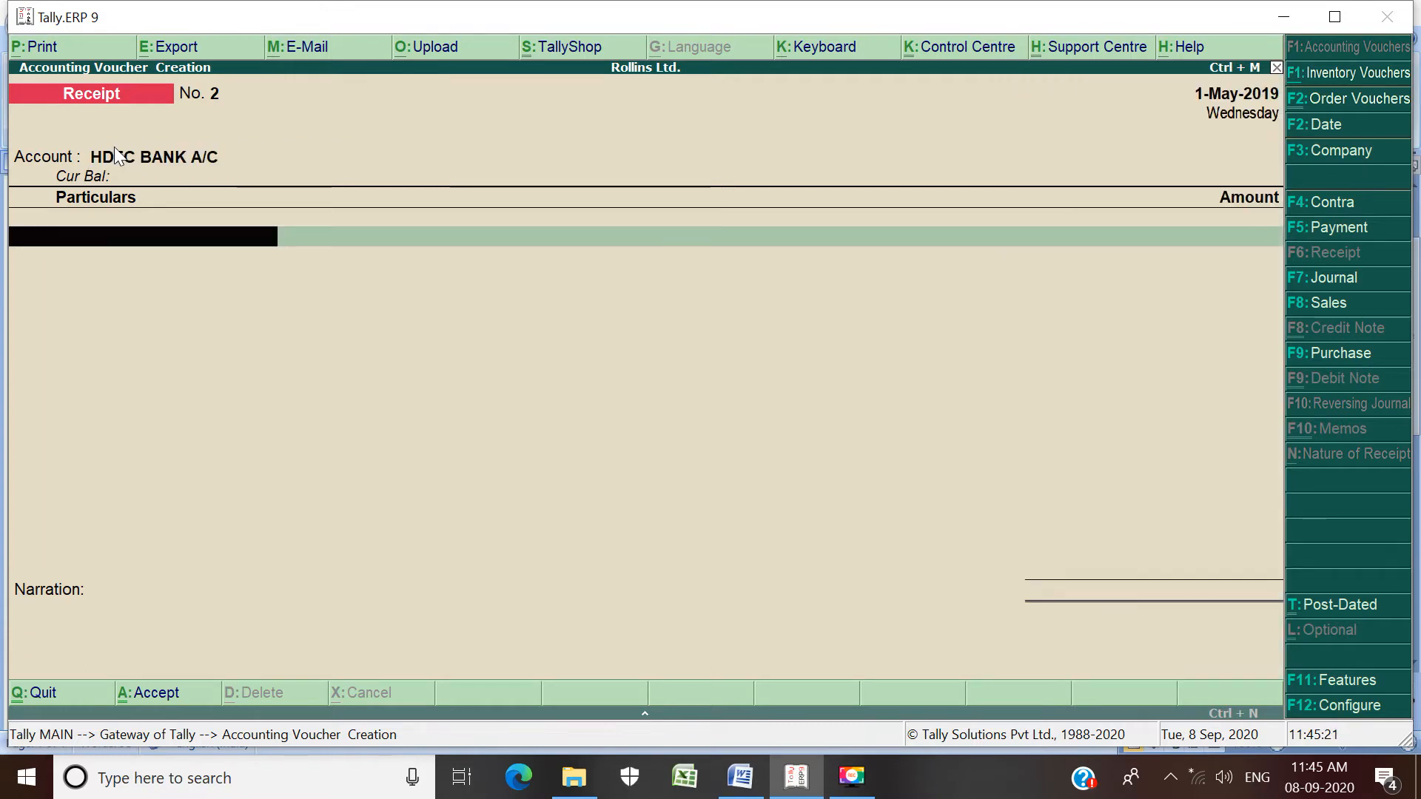
type("CA")
key("Return")
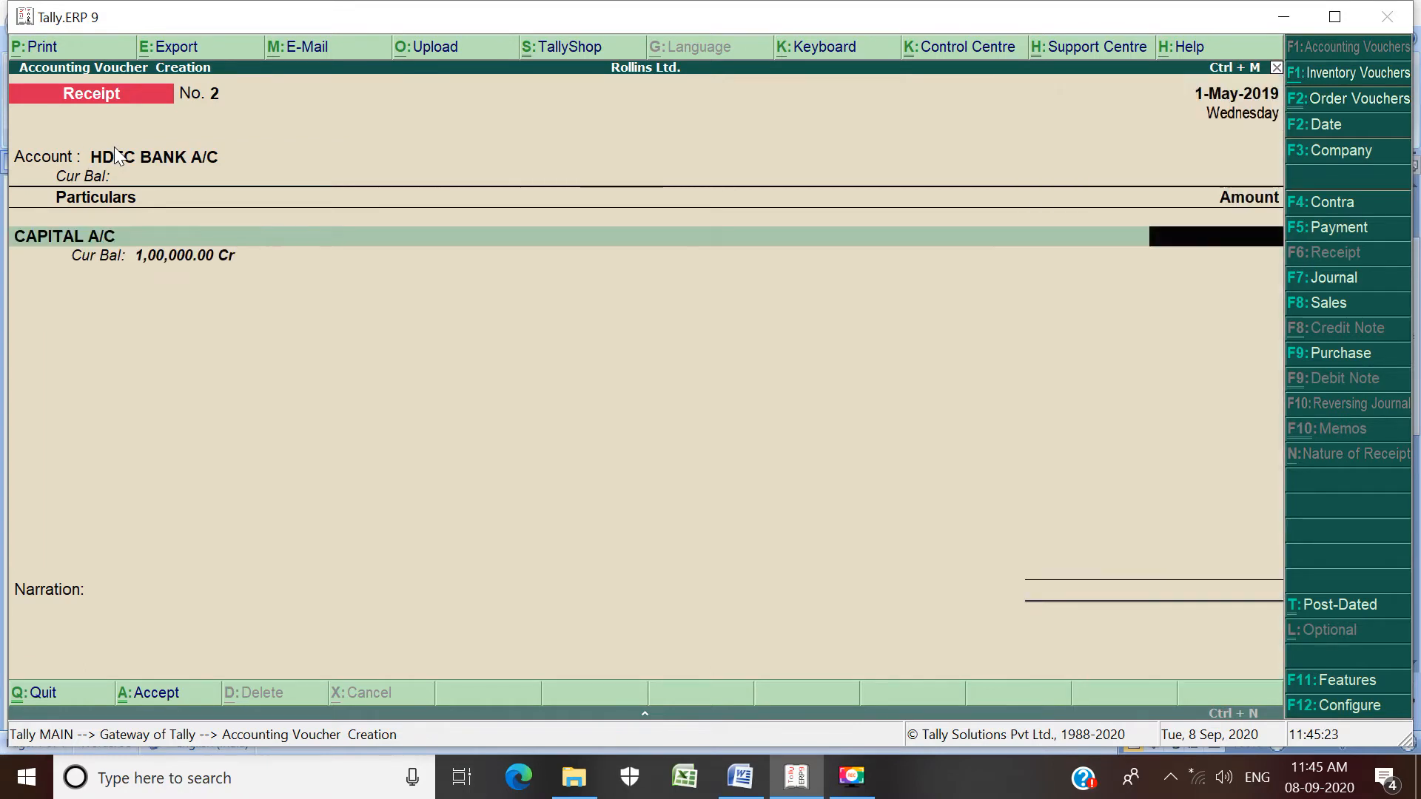
type("50")
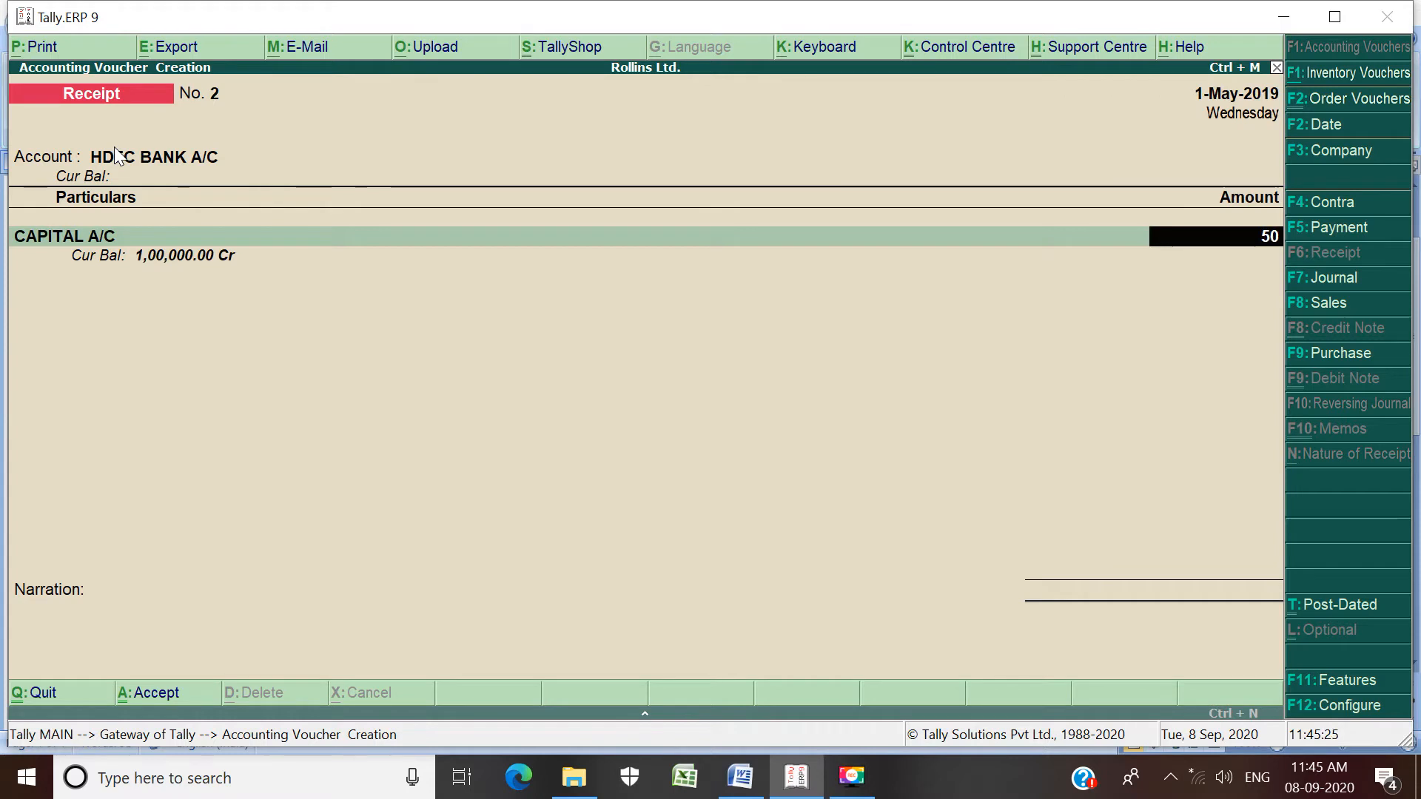
type("000")
key("Return")
key("Return")
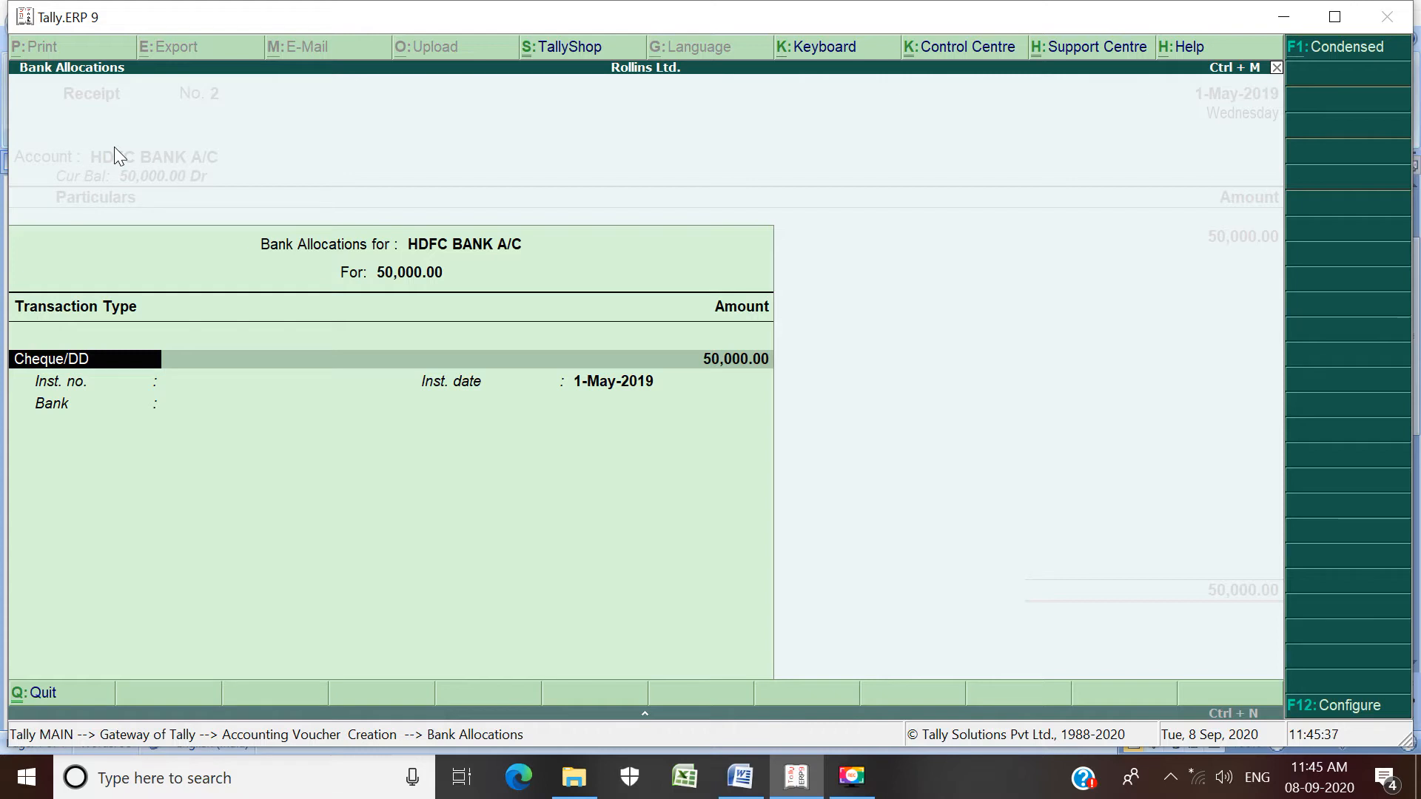
Step: Complete the HDFC bank allocation as Cheque/DD dated 1-May-2019, leaving the instrument number and bank empty
key("Return")
key("Return")
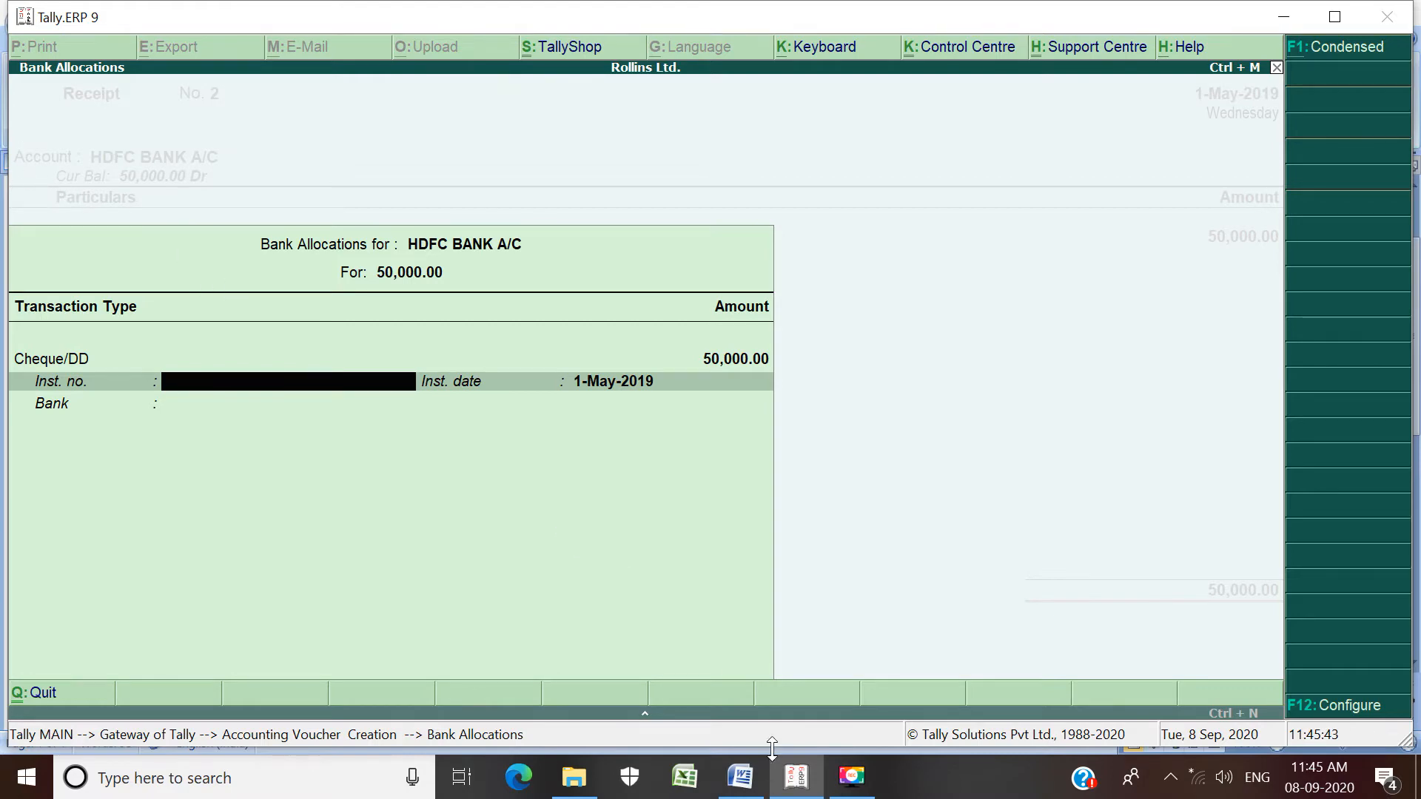
left_click(740, 777)
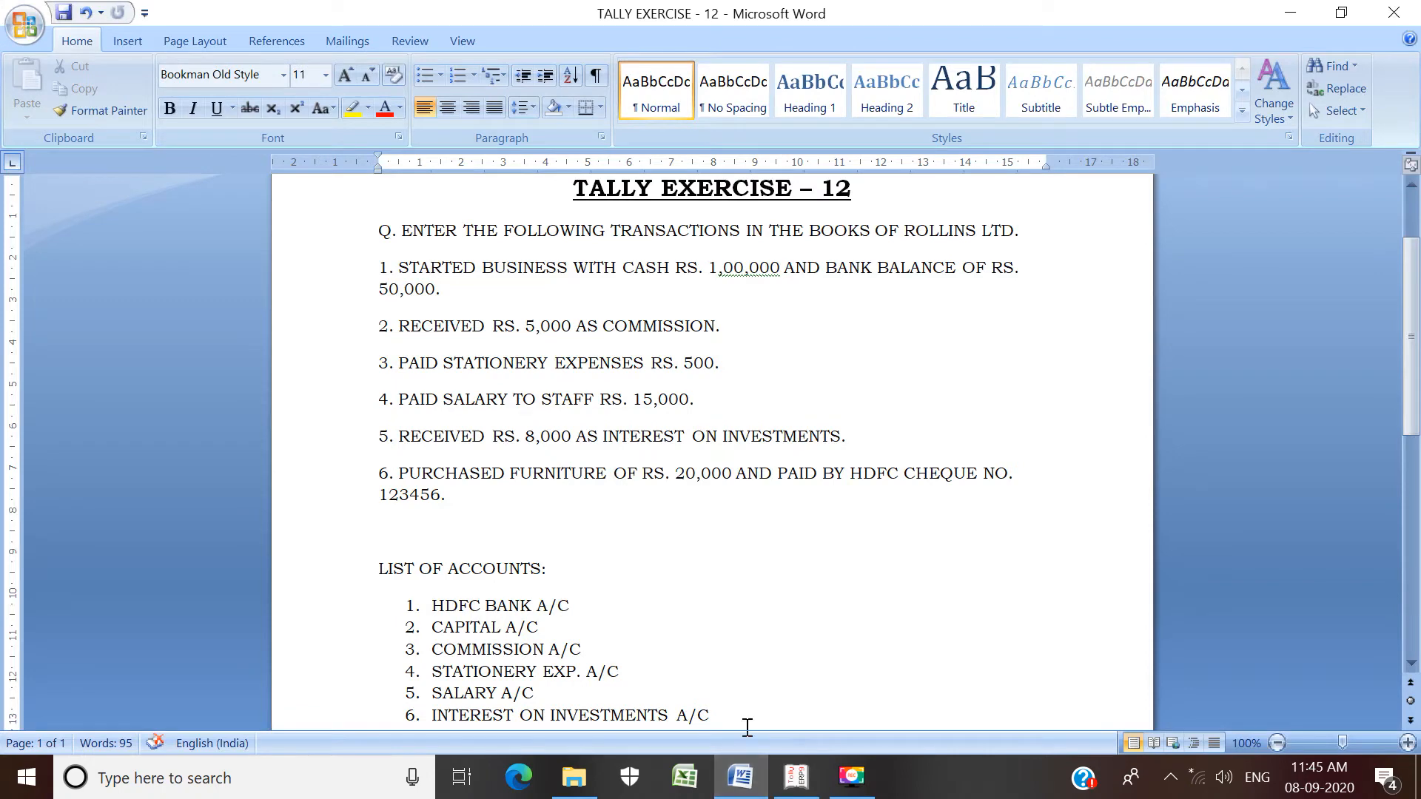
left_click(787, 789)
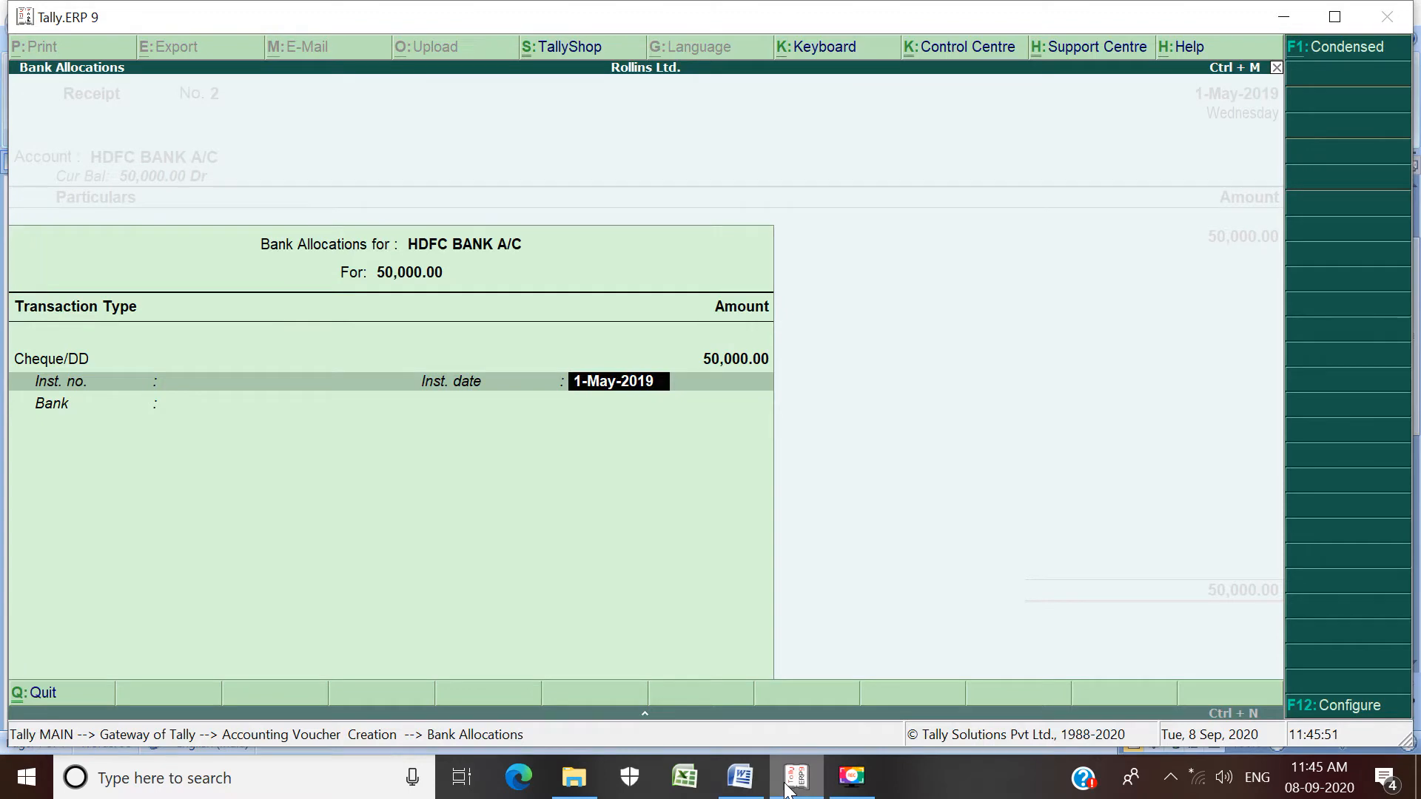
key("Return")
key("Return")
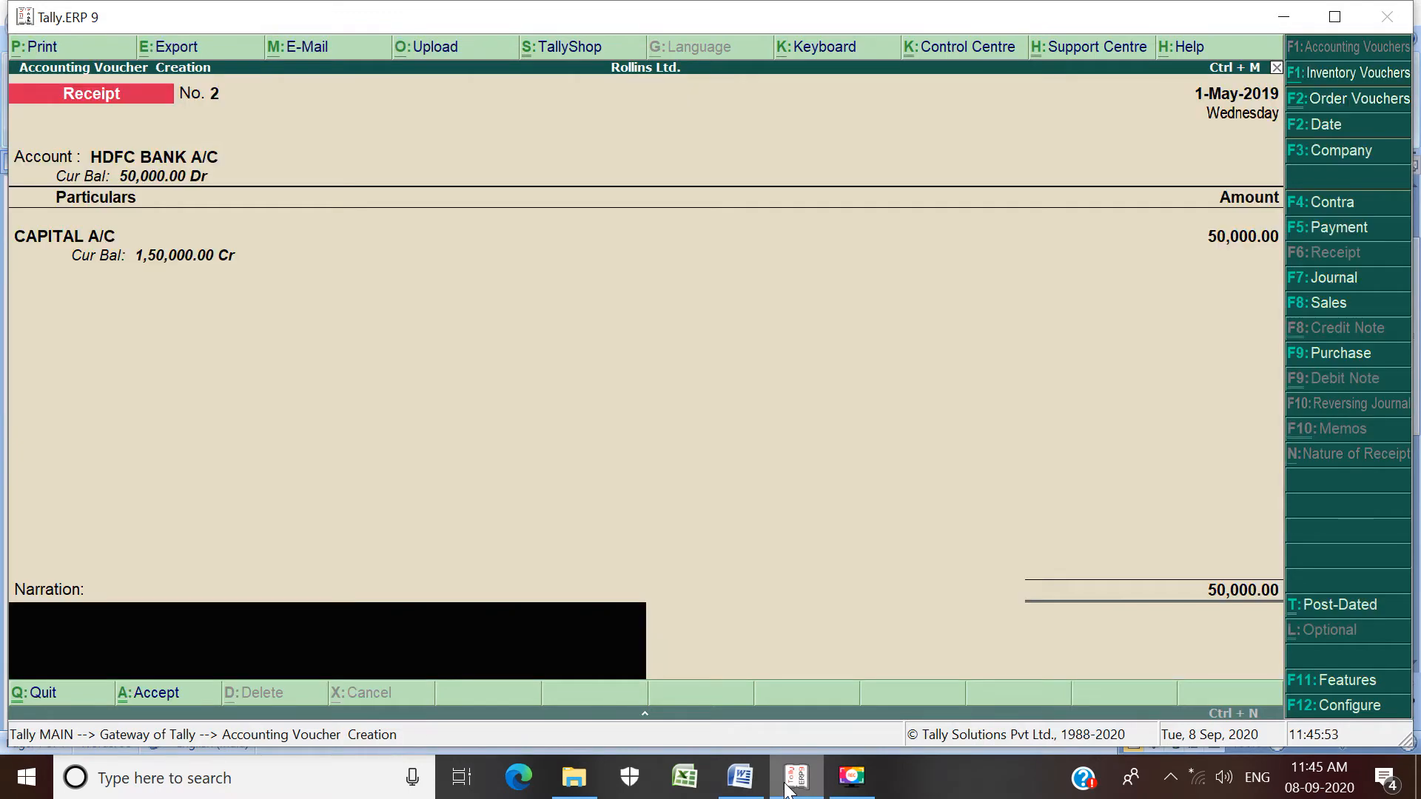
Step: Add the narration STARTED BUSINESS WITH BANK BALANCE to the HDFC receipt and save the voucher
type("STARTED BUSIN")
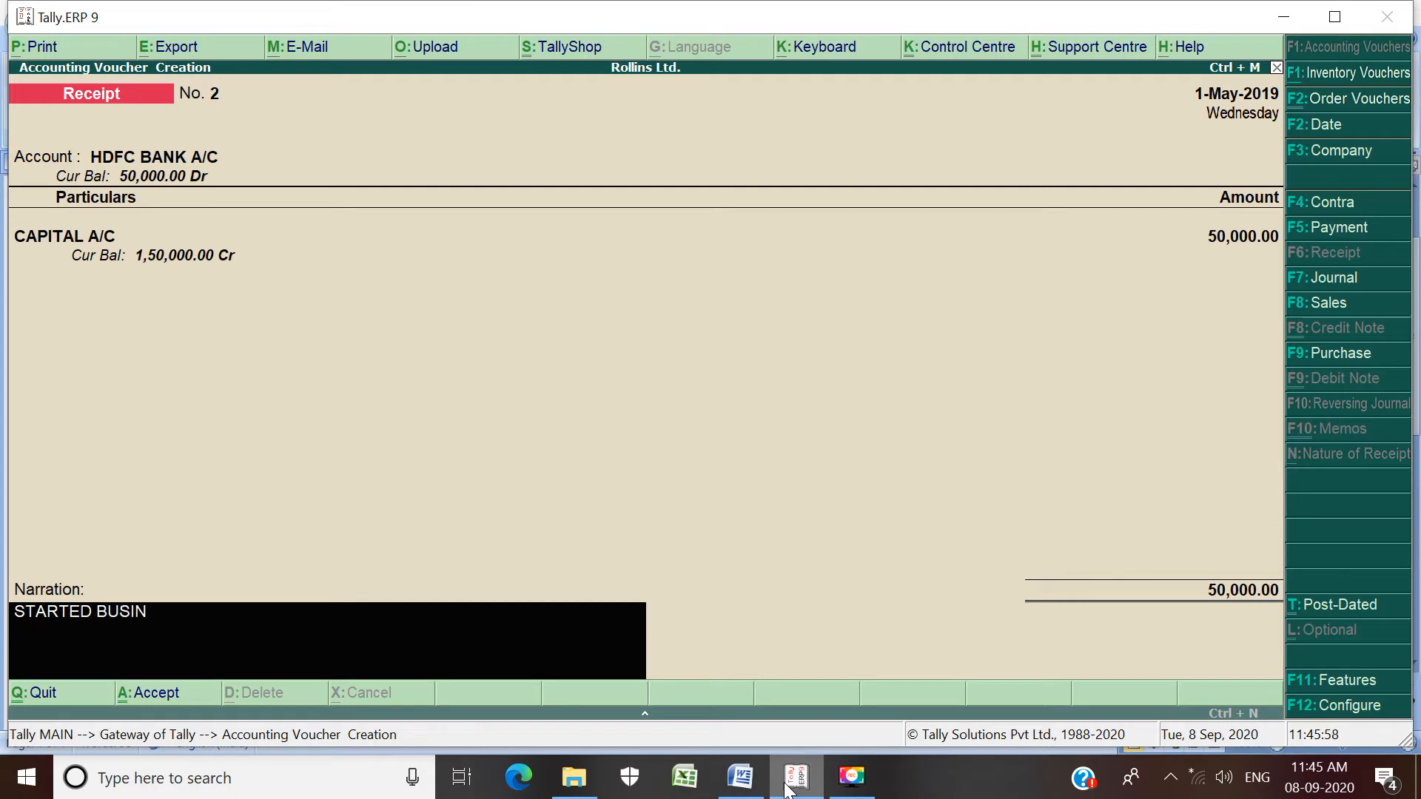
type("ESS WITH BANK B")
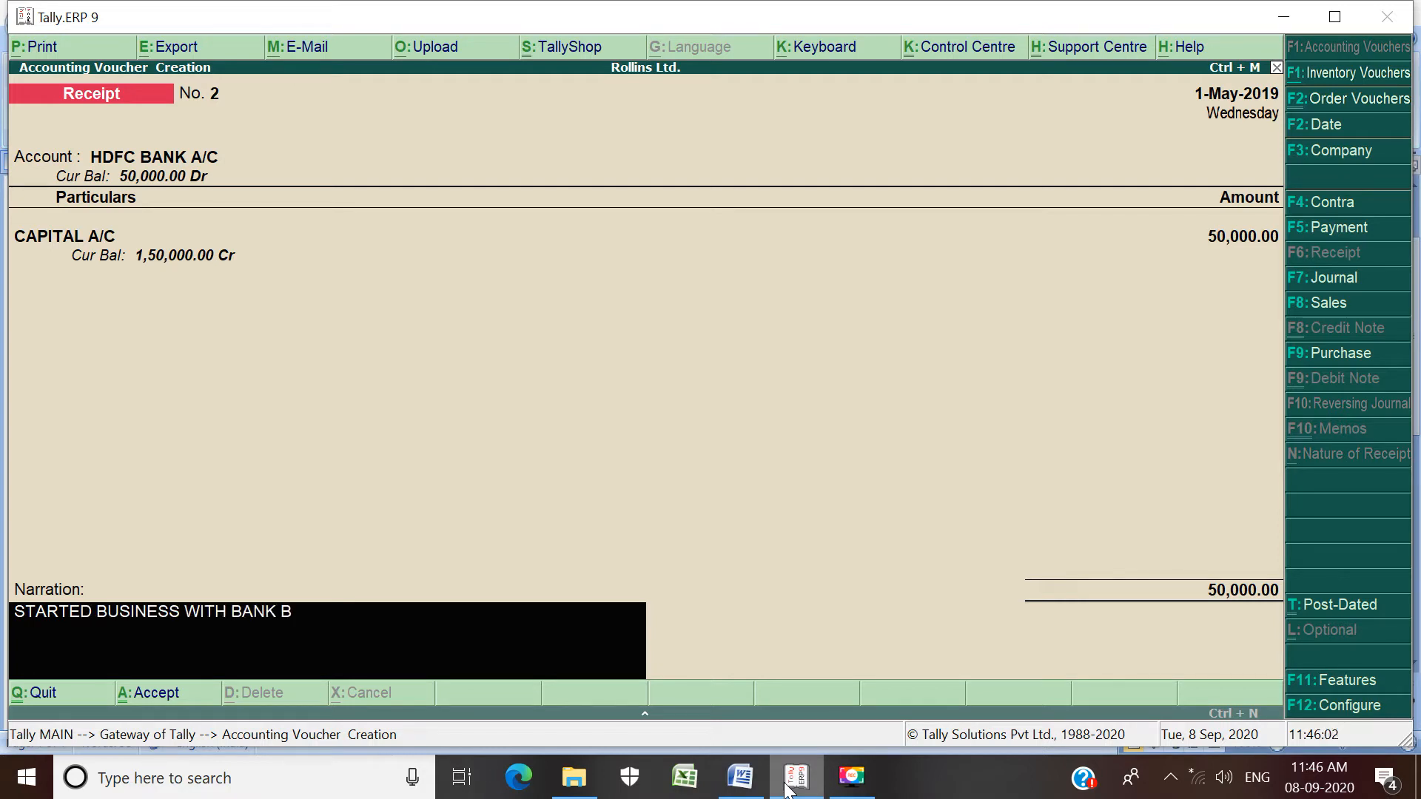
type("ALANCE")
key("Return")
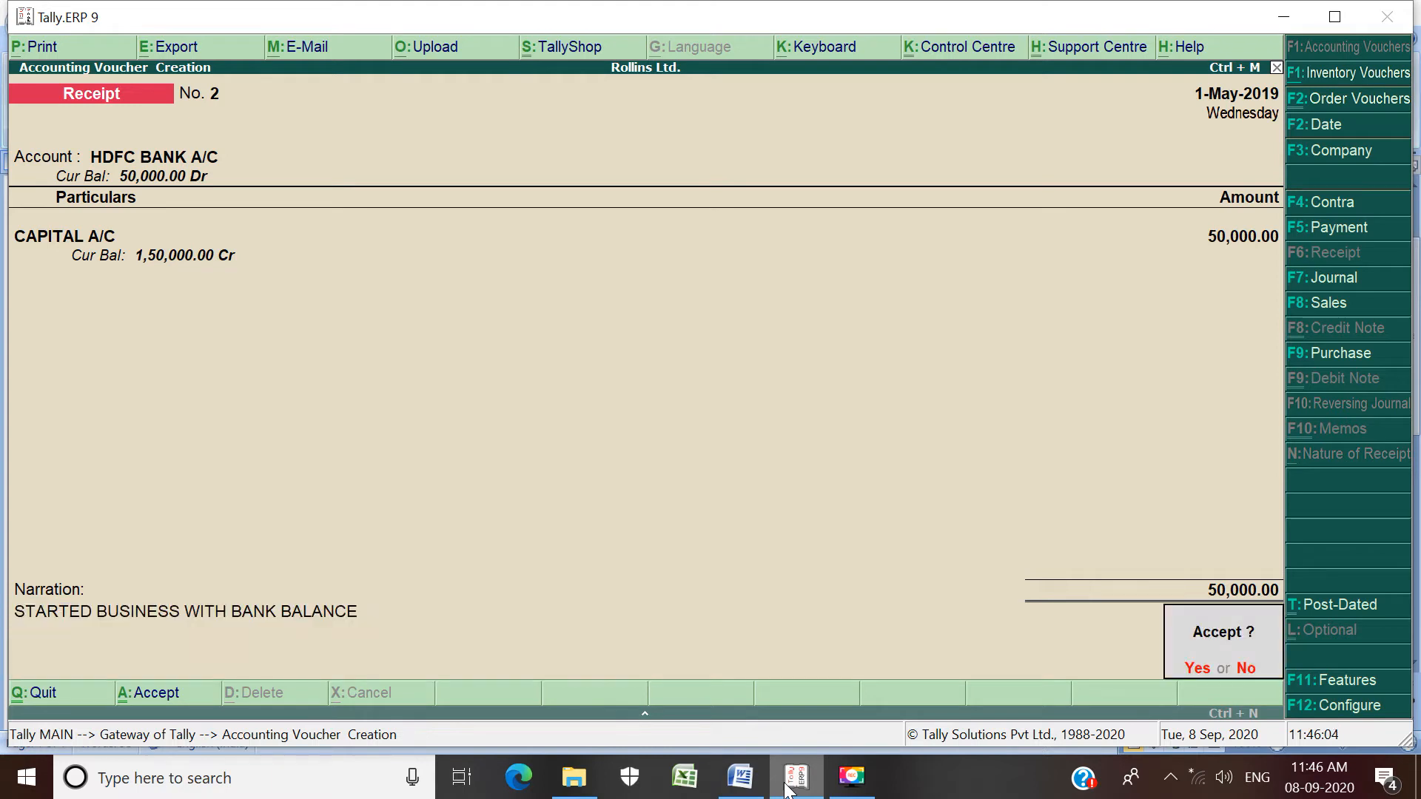
key("Return")
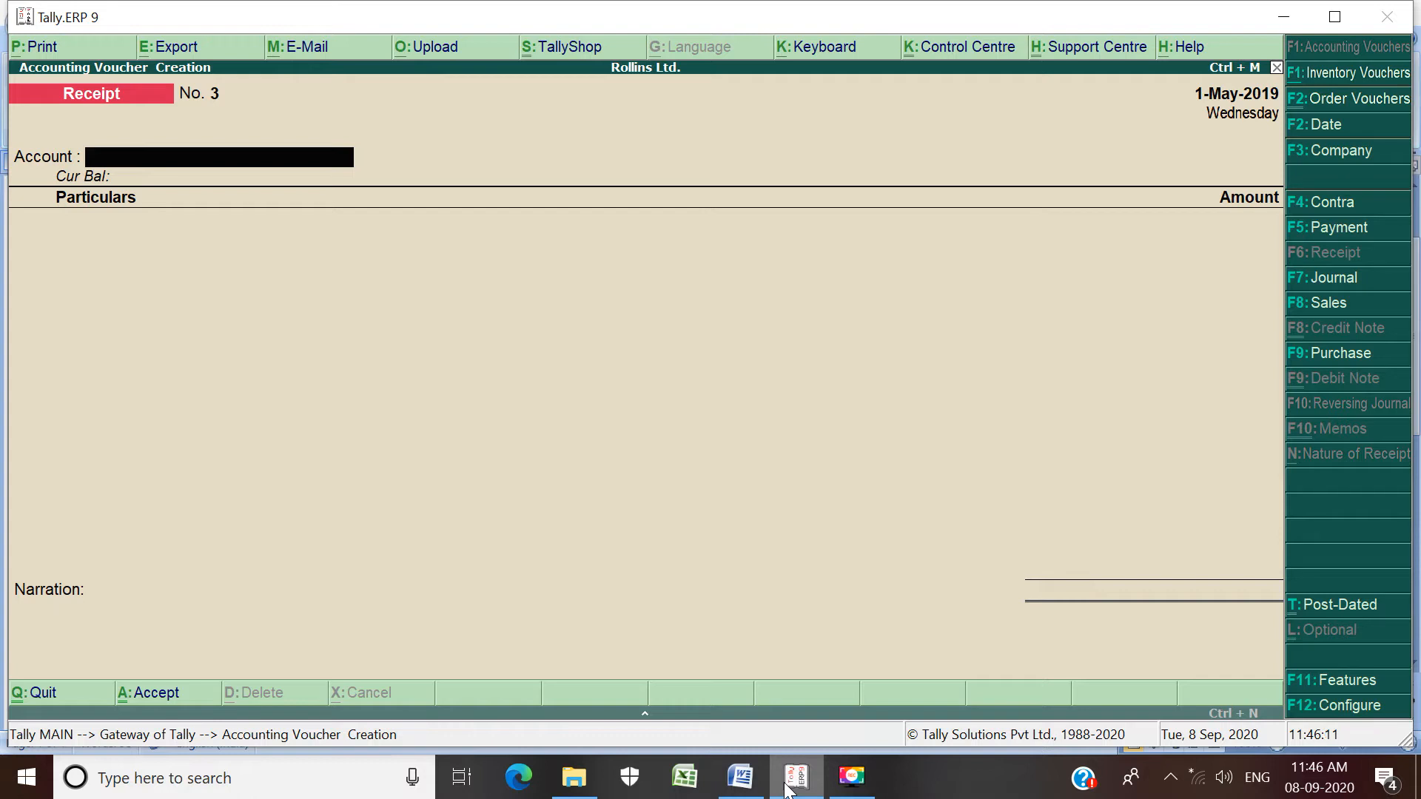
Step: Check the commission transaction in the Word exercise, and enter a Tally receipt of 5,000 into Cash from COMMISSION RECEIVED A/C
left_click(787, 789)
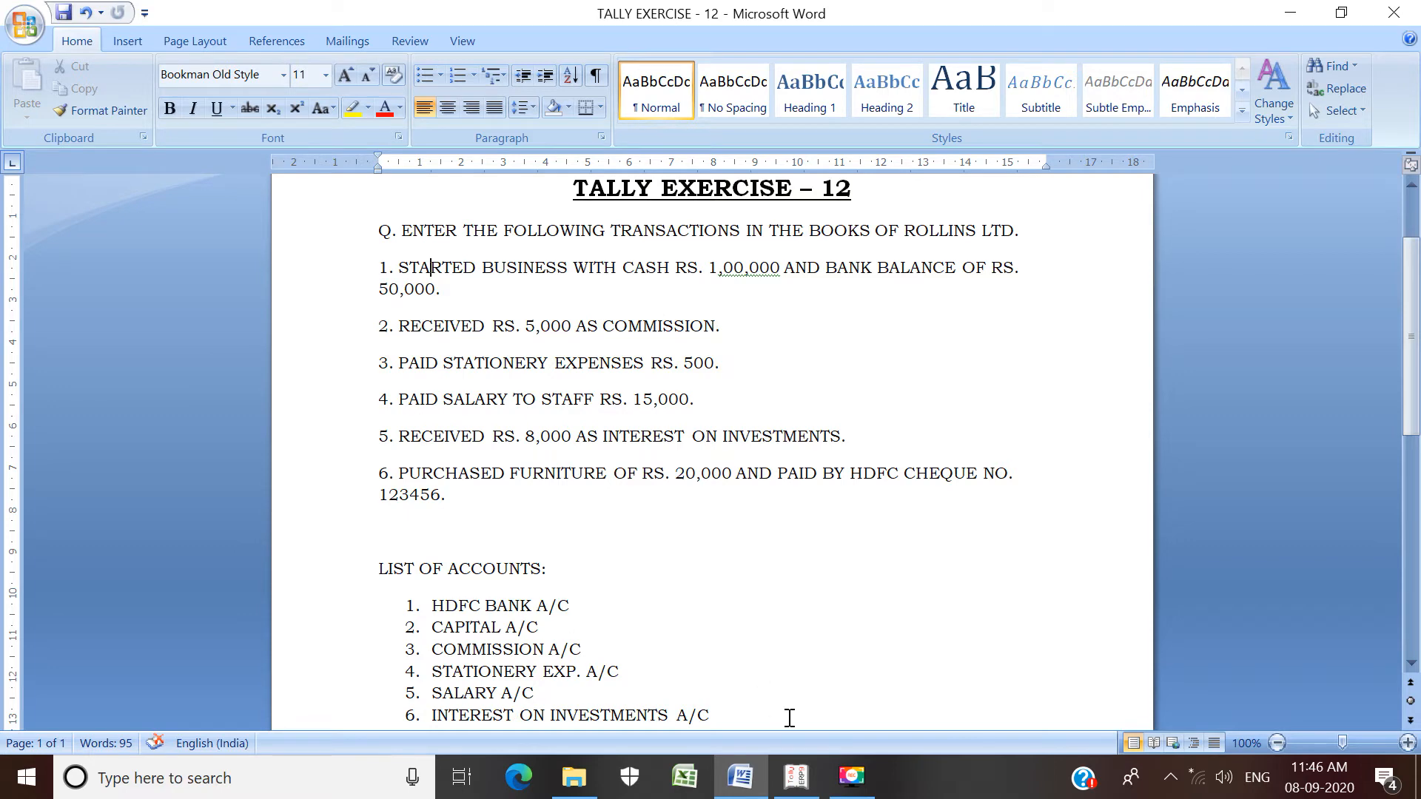
left_click(797, 776)
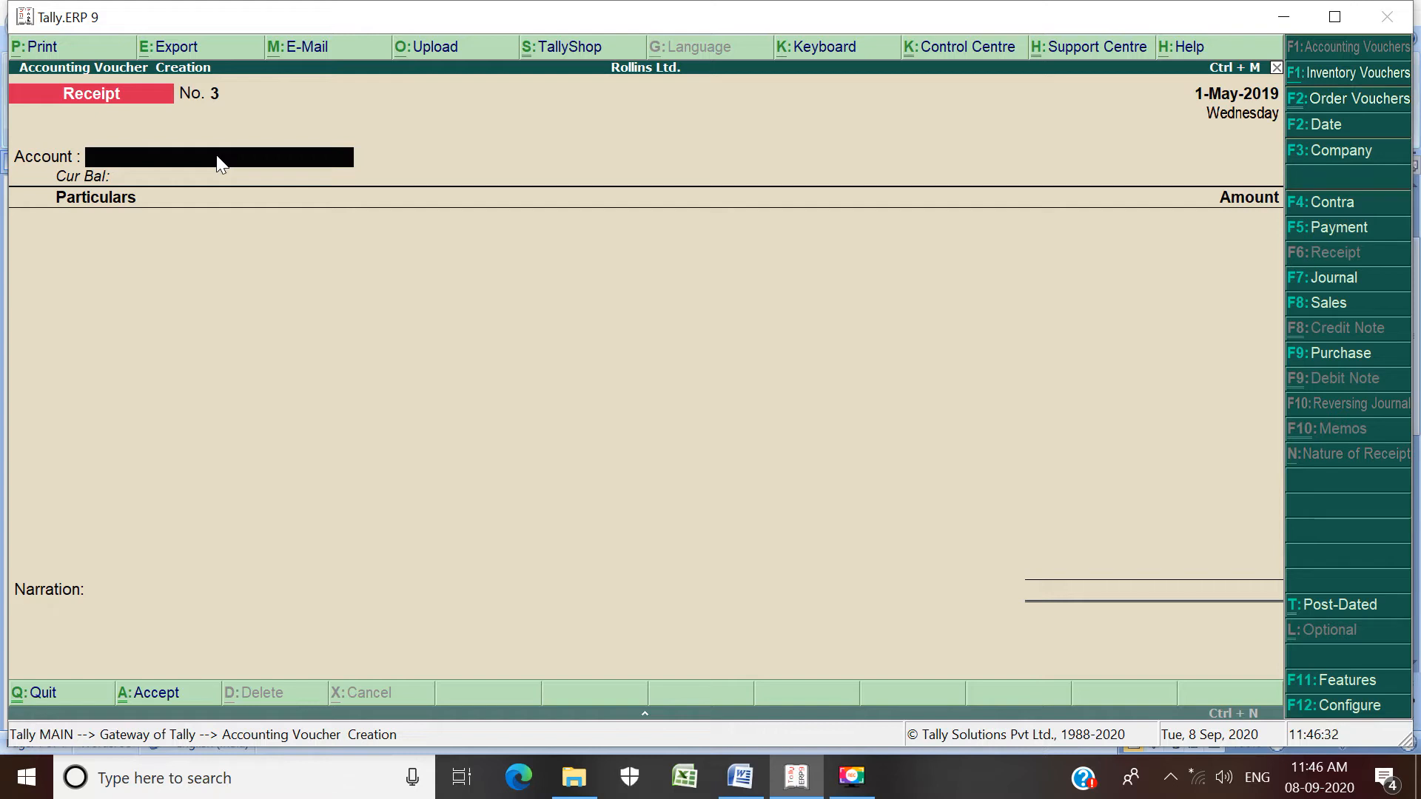
type("C")
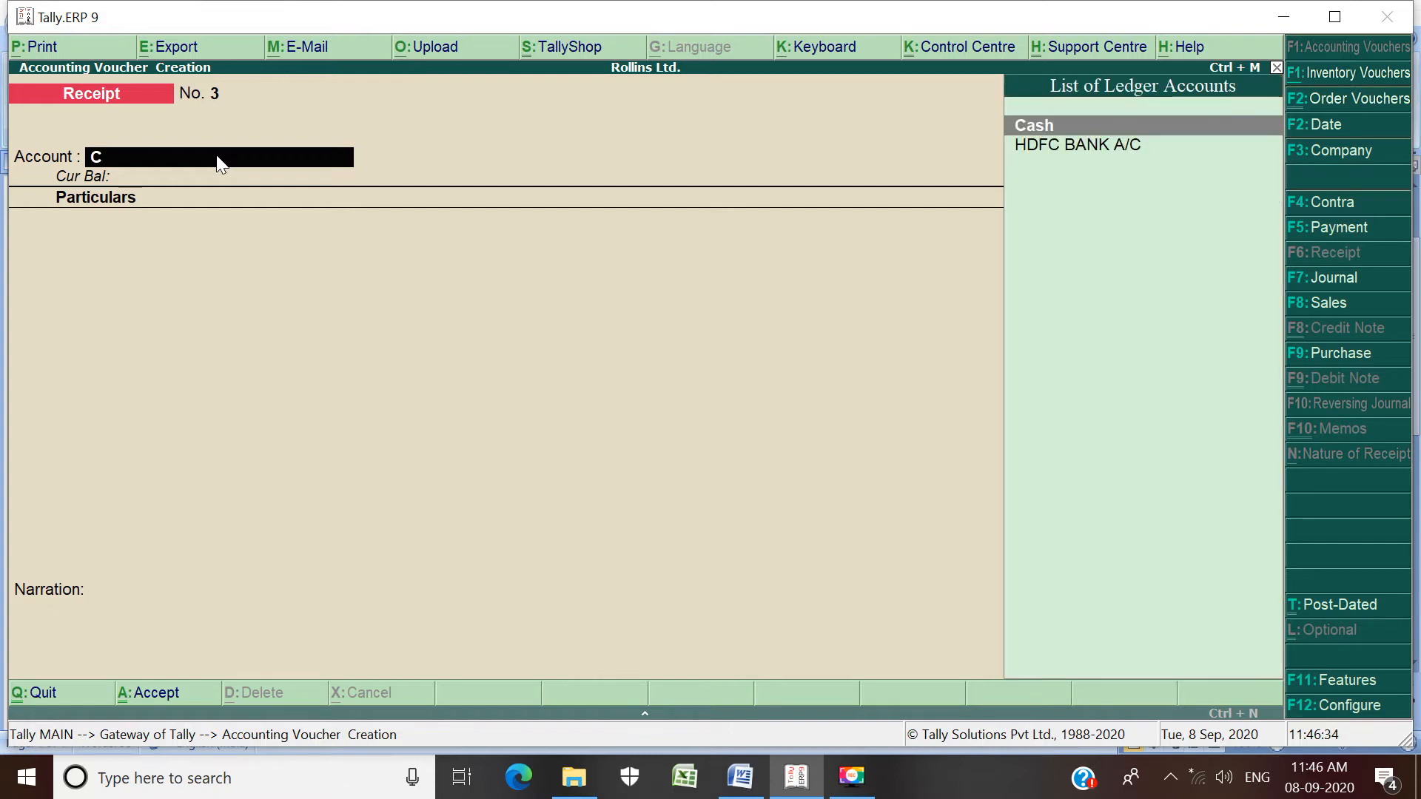
key("Return")
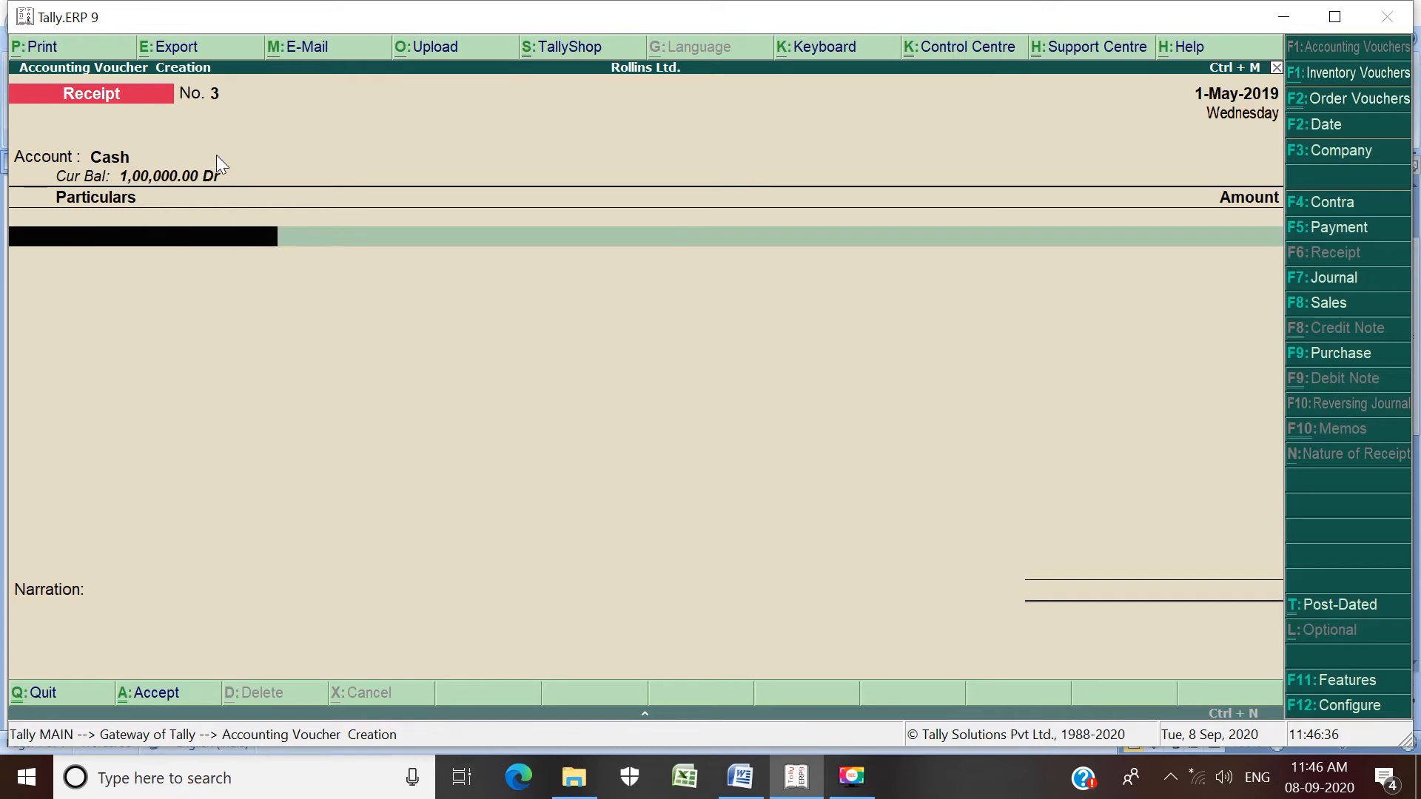
type("C")
key("Down")
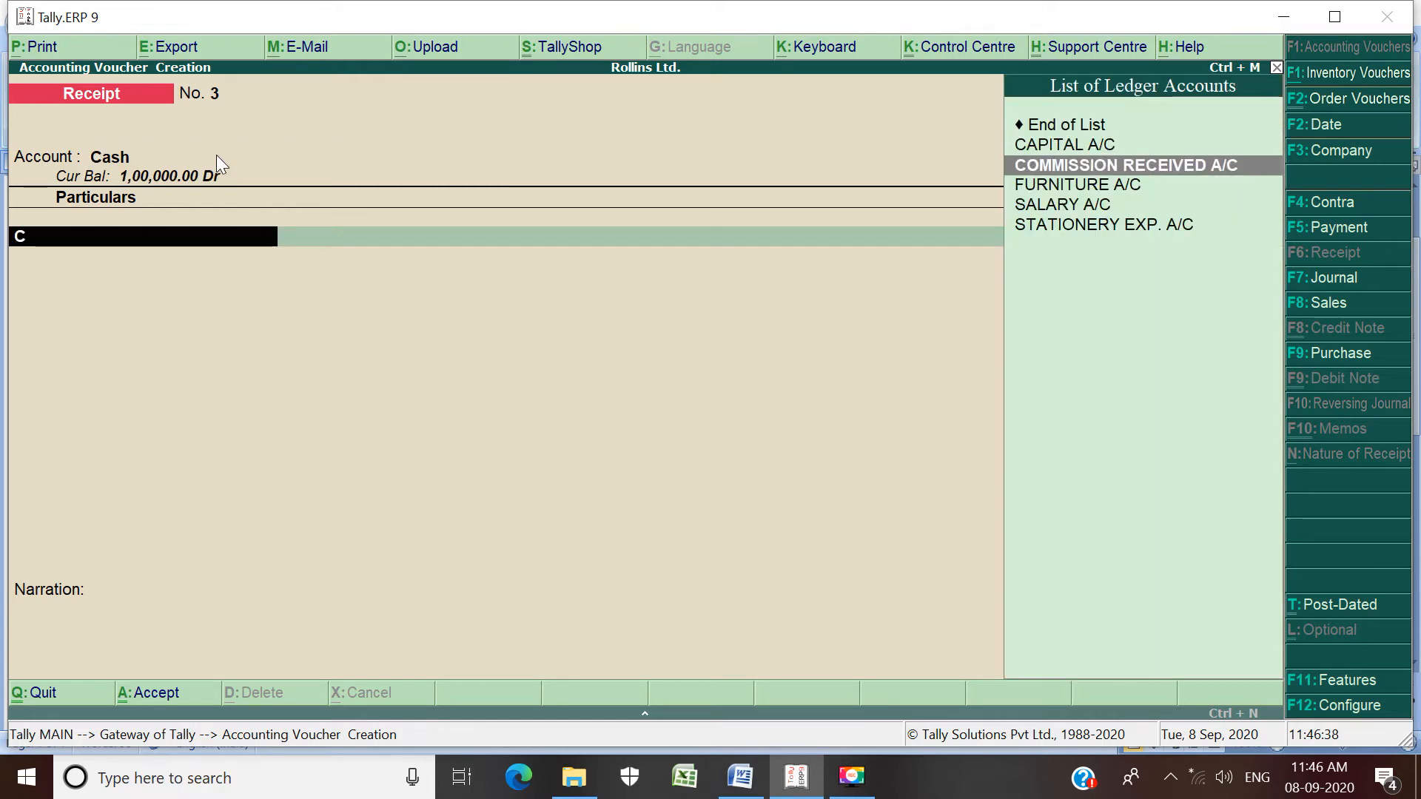
key("Return")
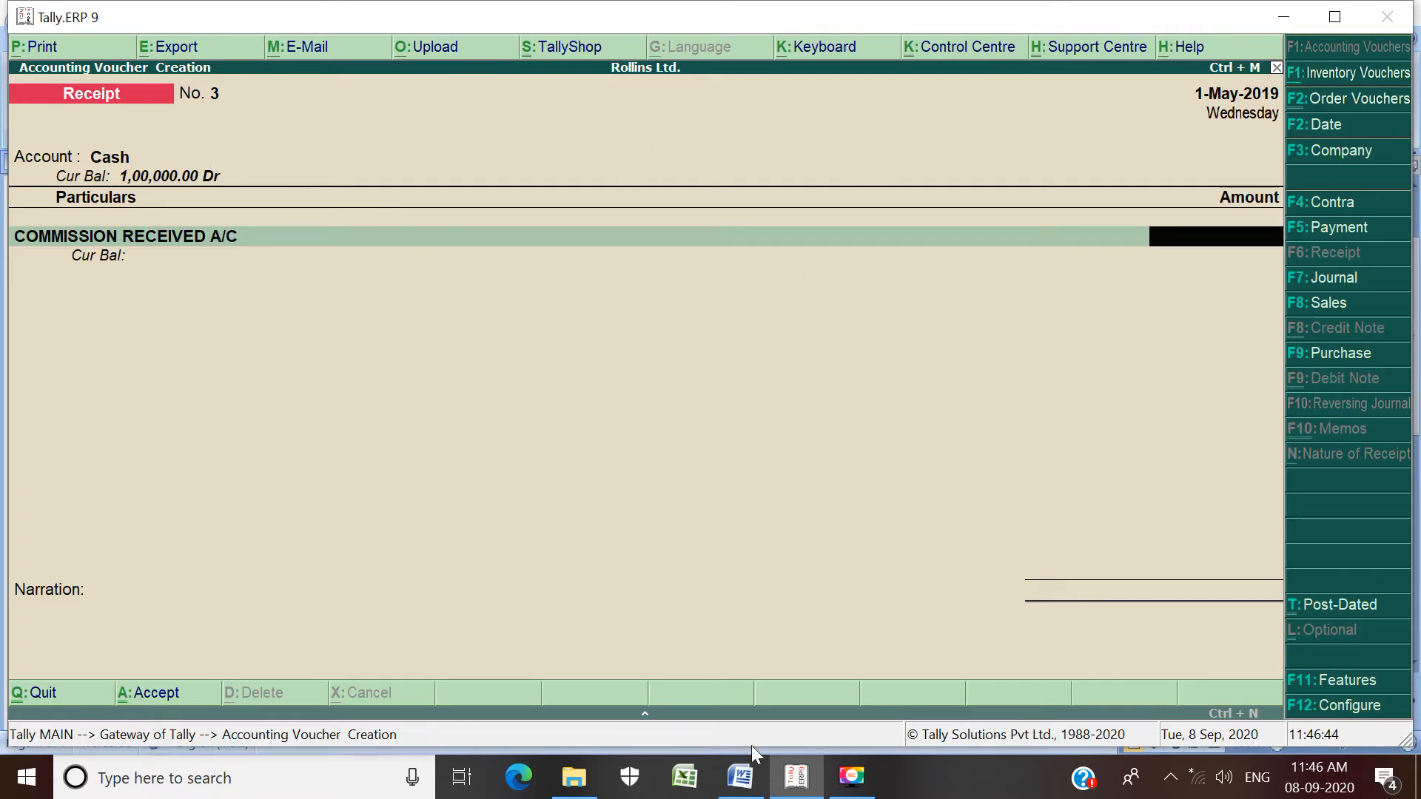
left_click(738, 782)
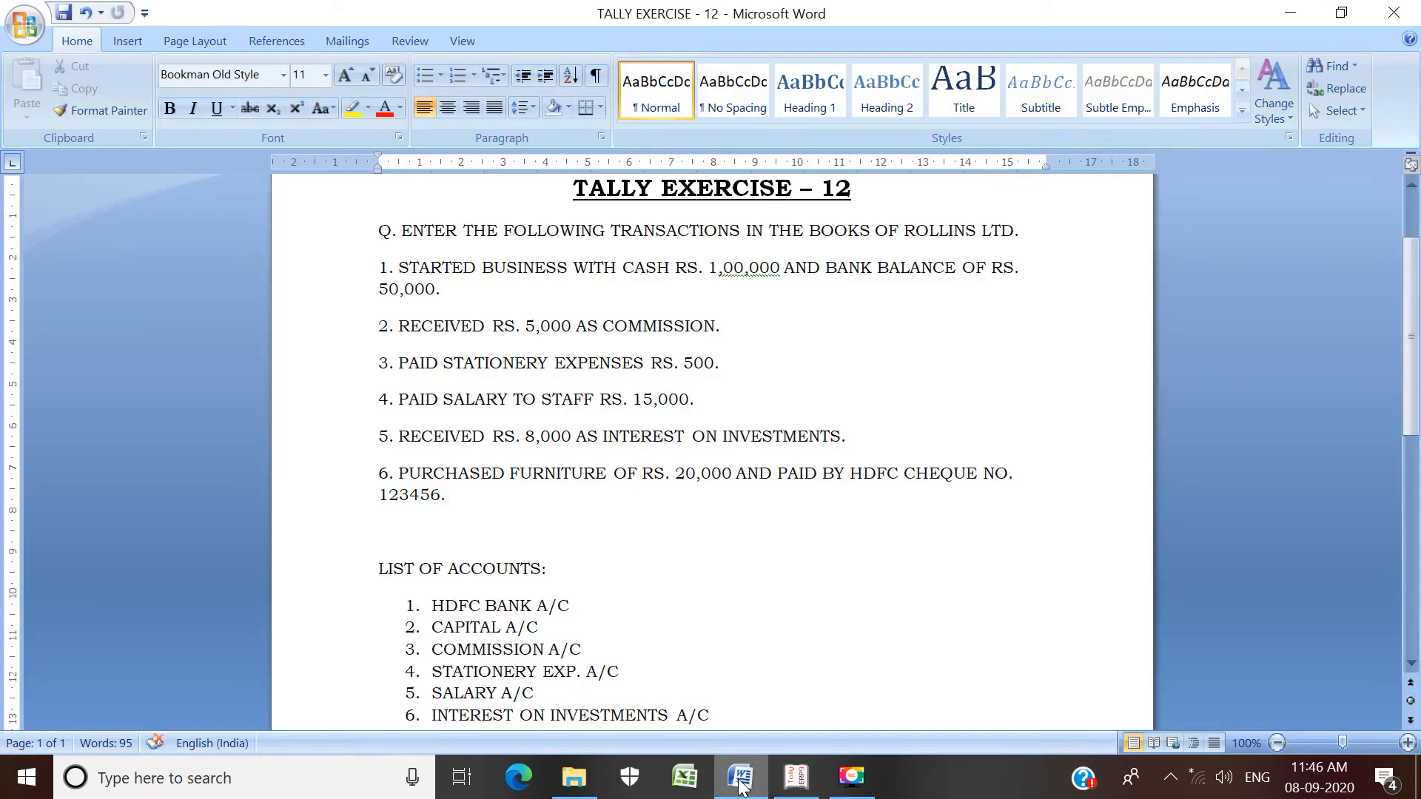
left_click(793, 788)
type("5000")
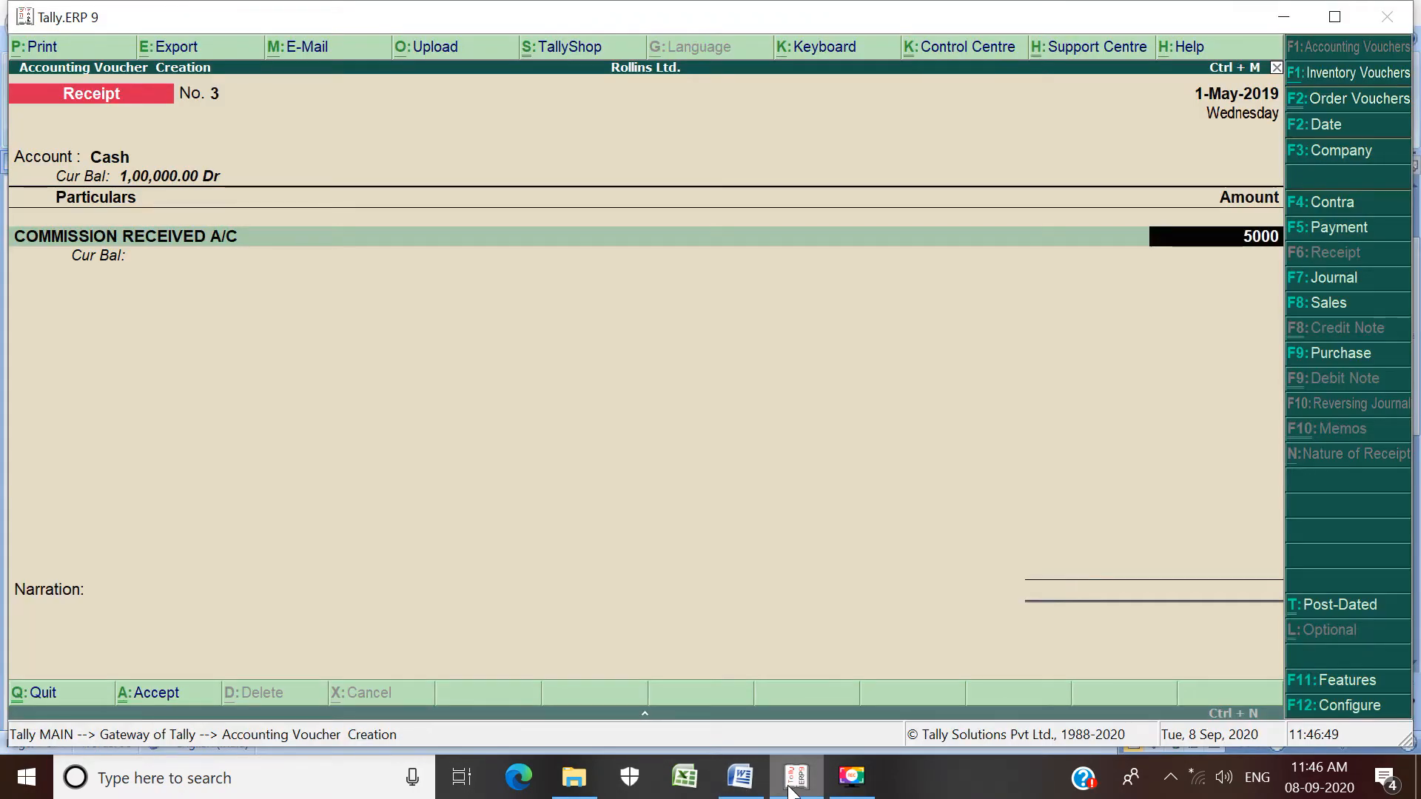
key("Return")
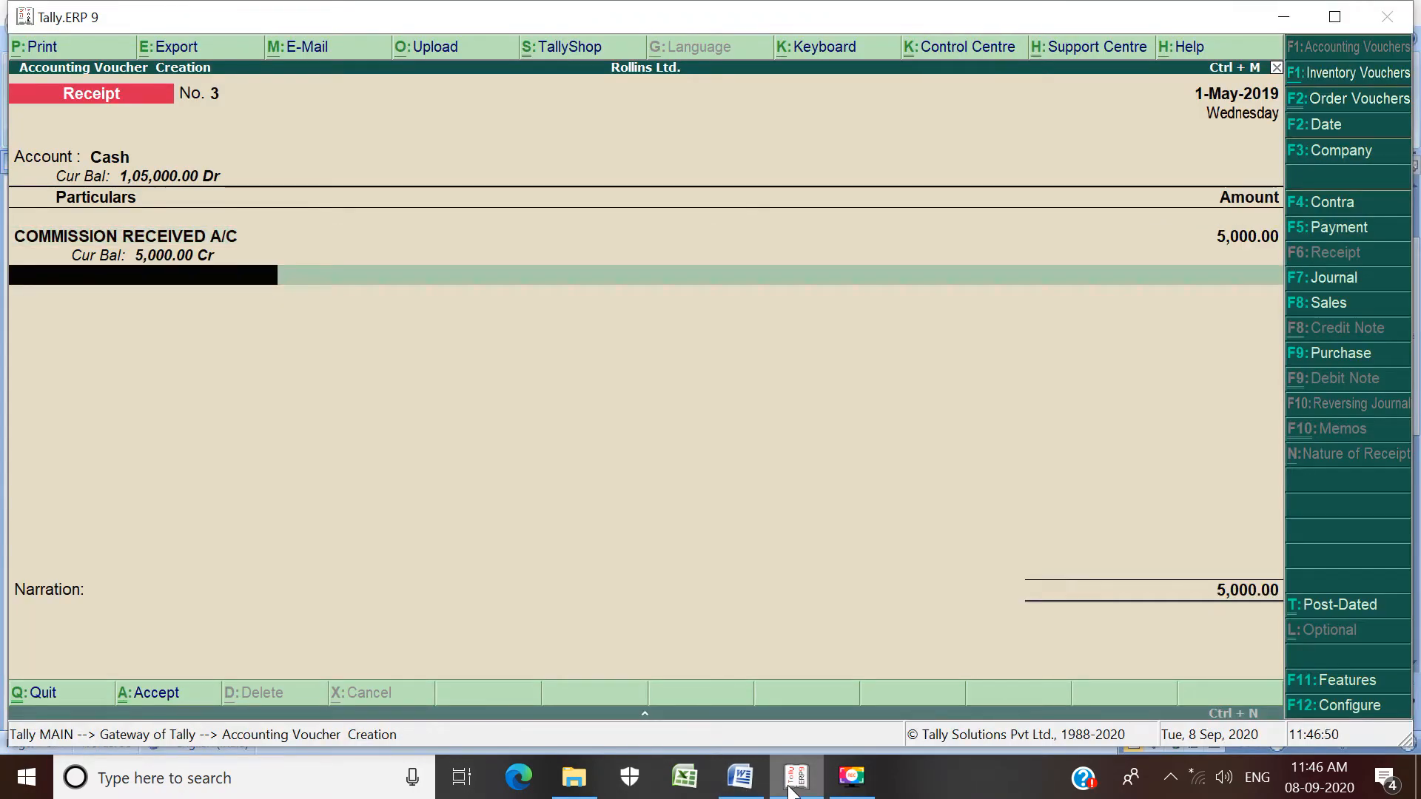
Step: Add the narration RECEIVED COMMISSION to the commission receipt and save the voucher
key("Return")
type("RE")
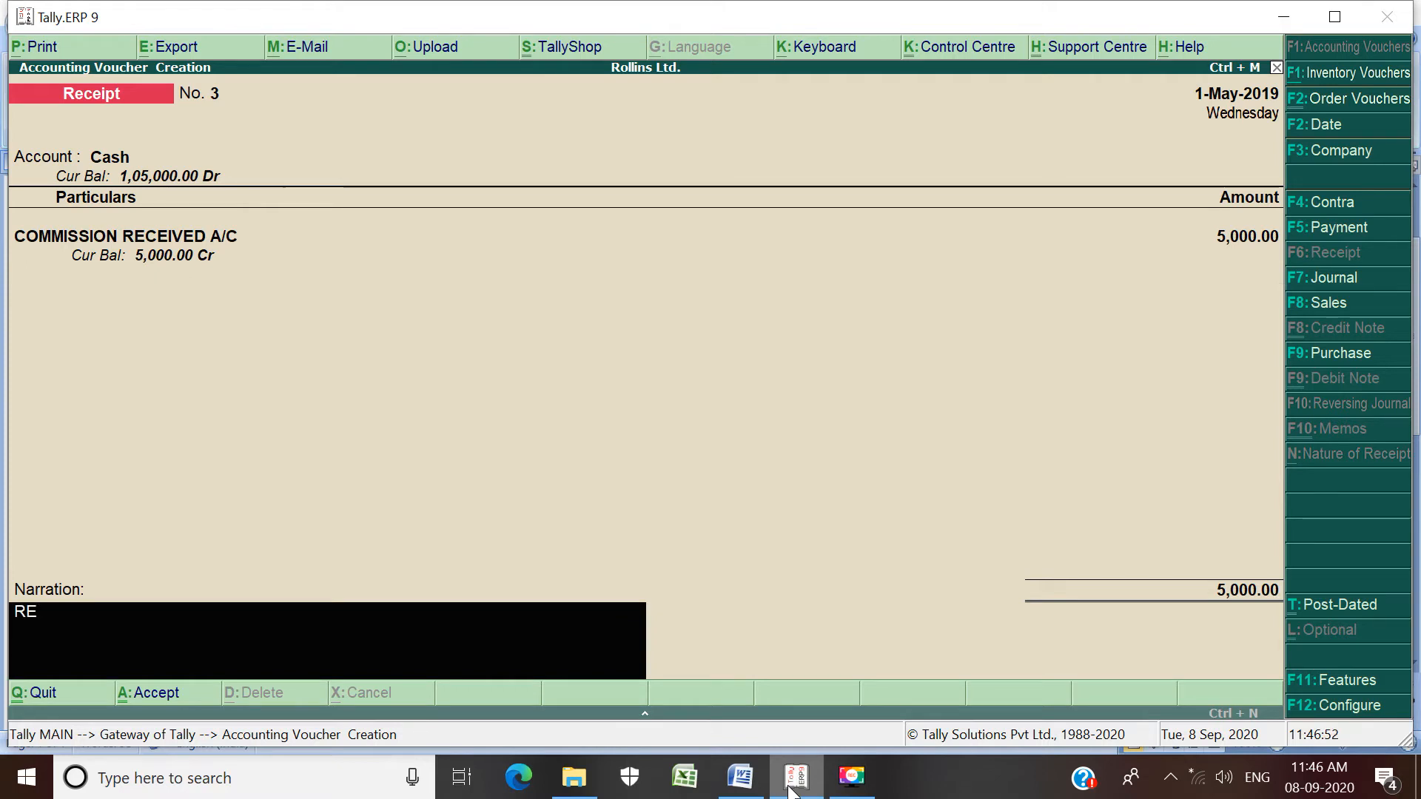
type("CEIVED COMMISSION")
key("Return")
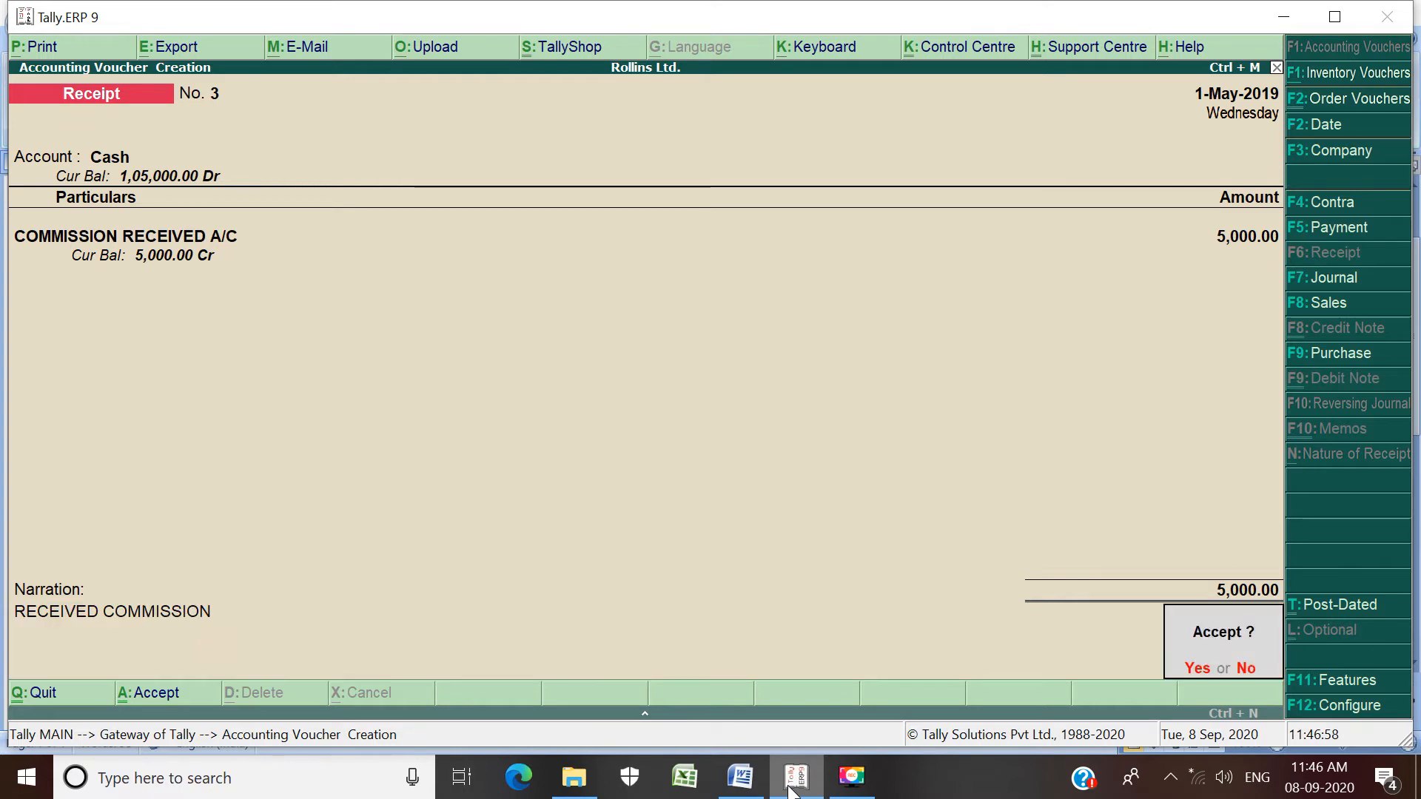
key("Return")
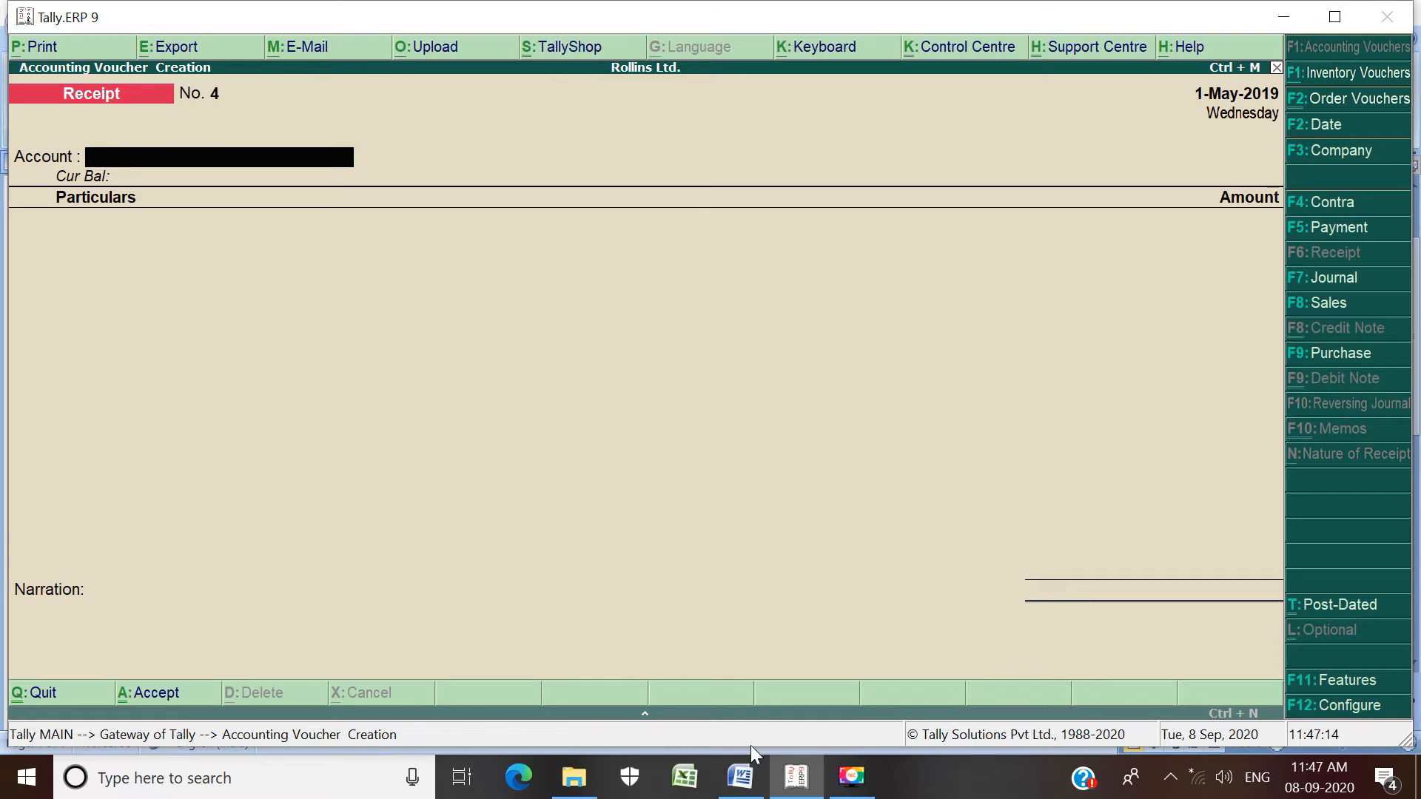
Step: Check the stationery transaction in the Word exercise, and start a Tally payment voucher from Cash to STATIONERY EXP. A/C
left_click(740, 775)
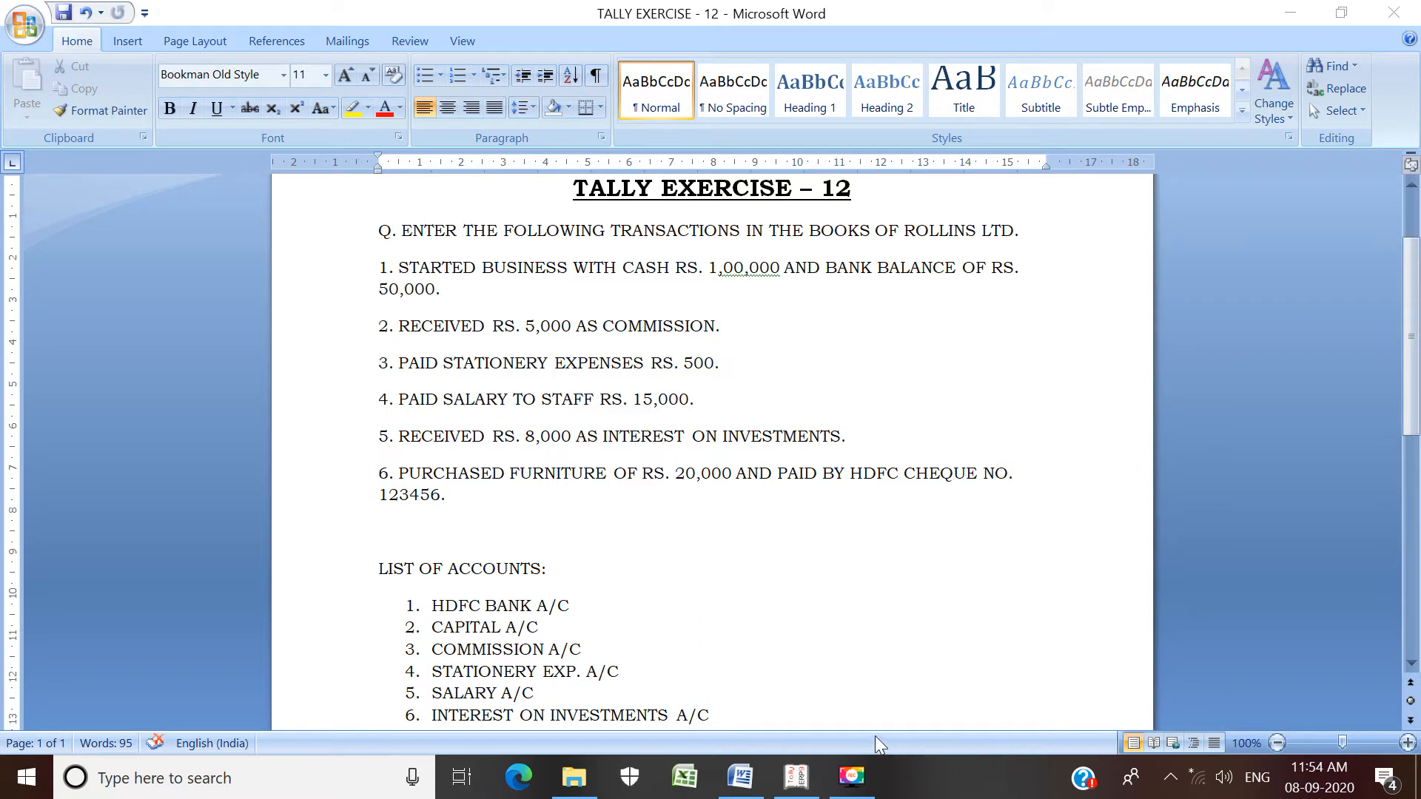
left_click(806, 786)
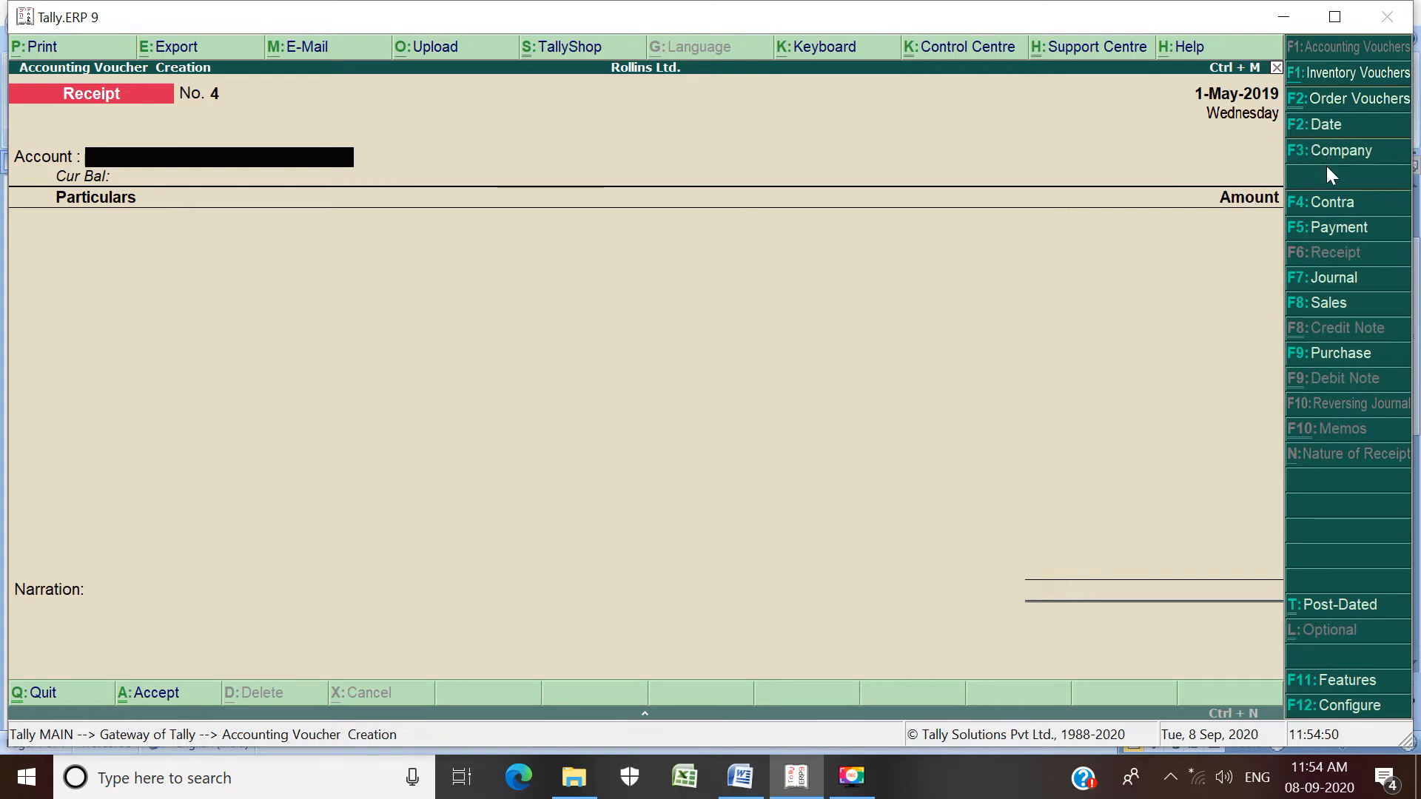
left_click(1330, 231)
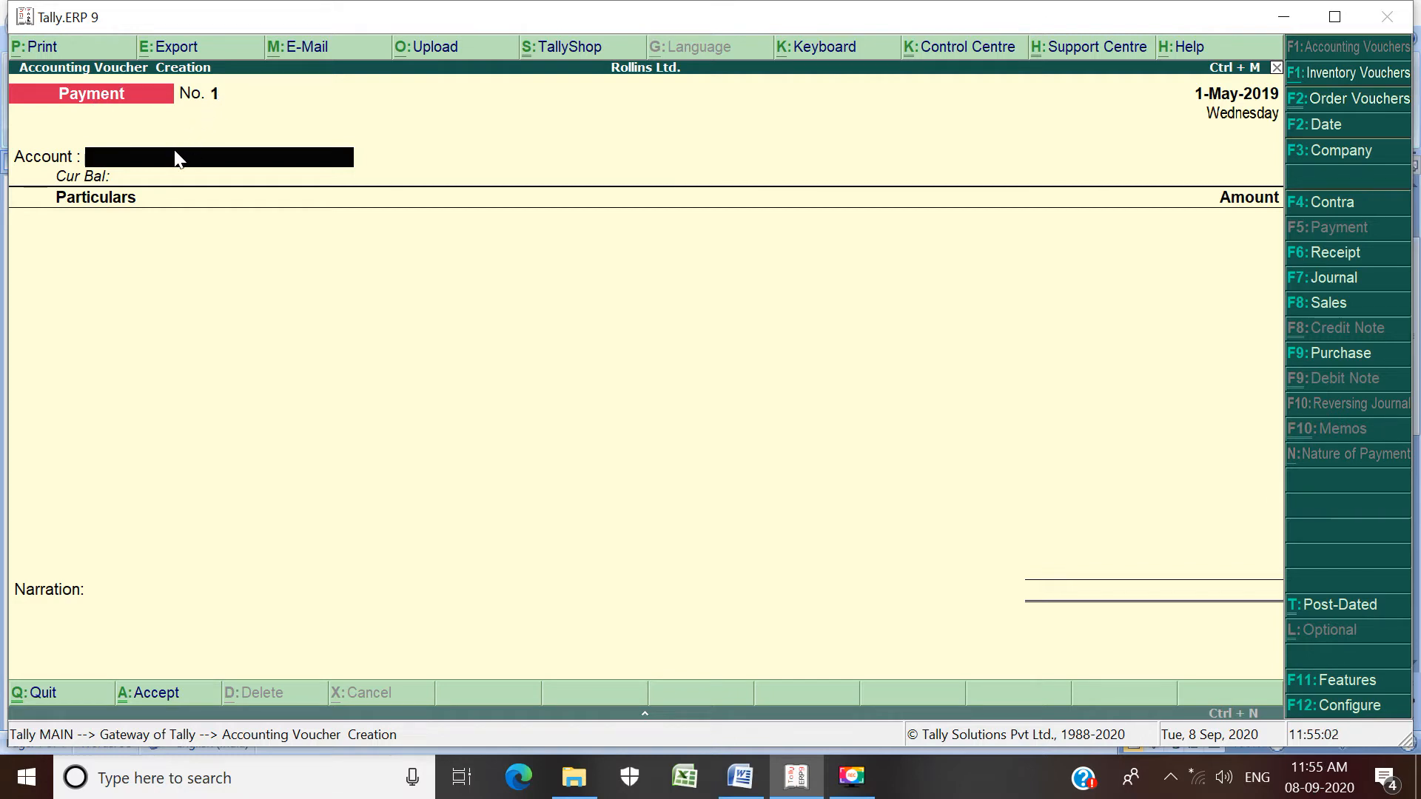
left_click(740, 775)
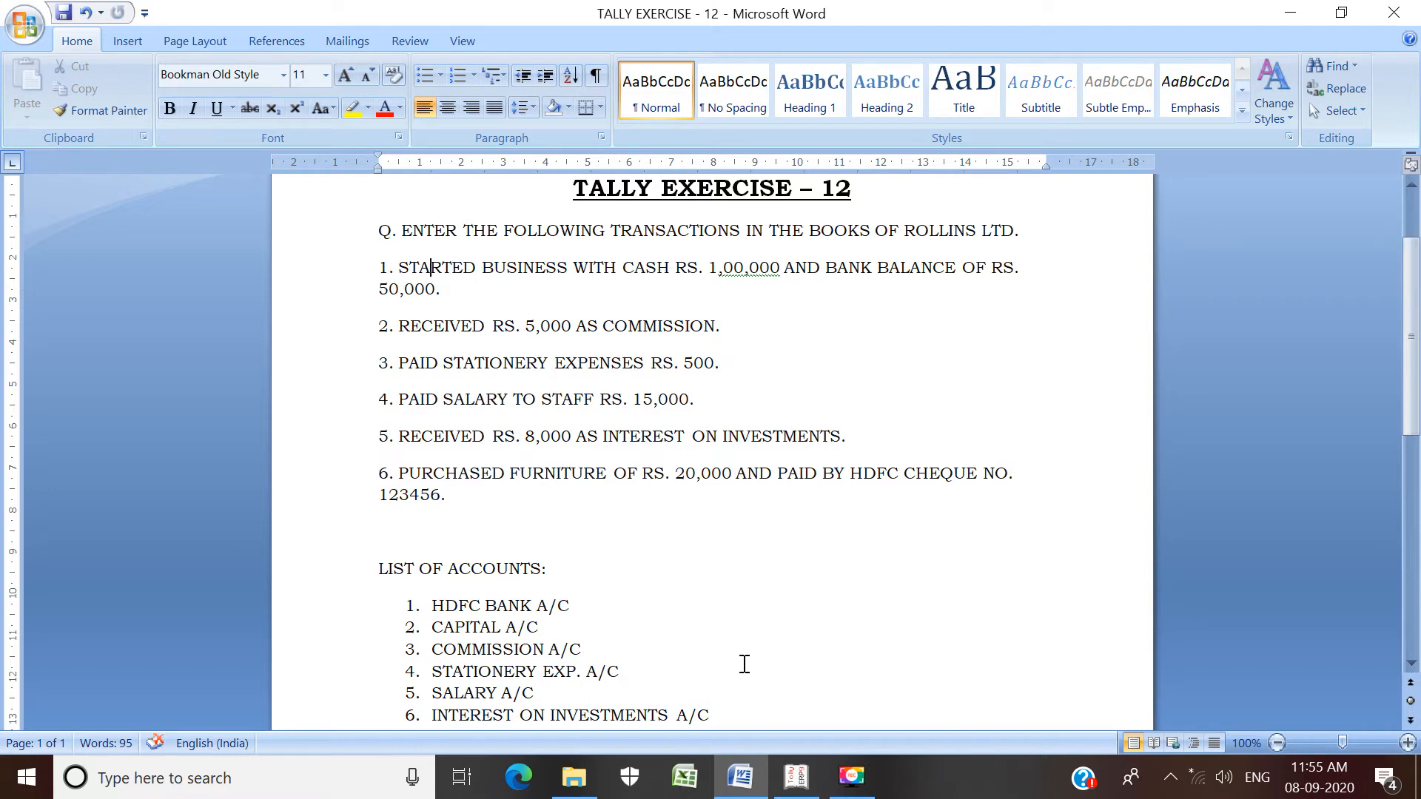
left_click(796, 775)
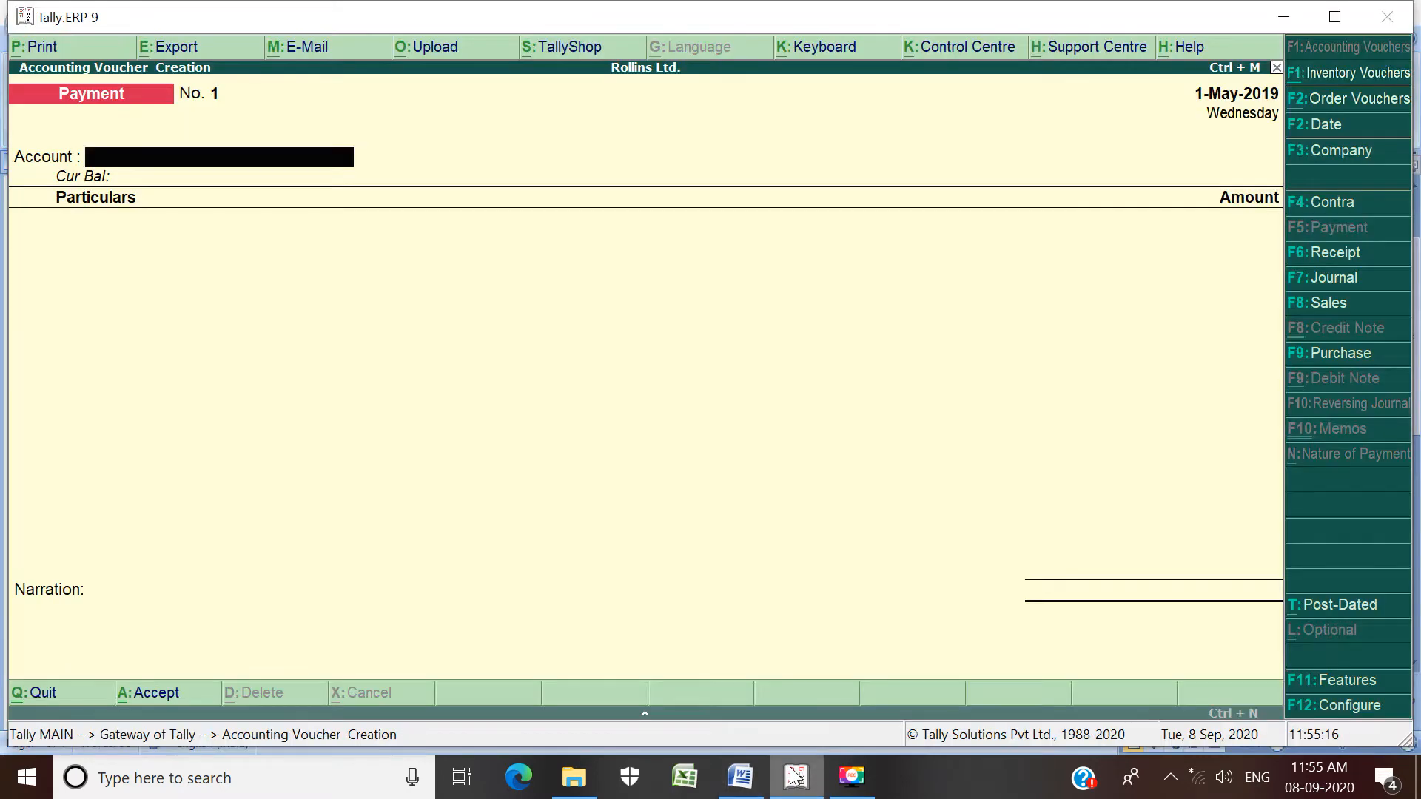
type("C")
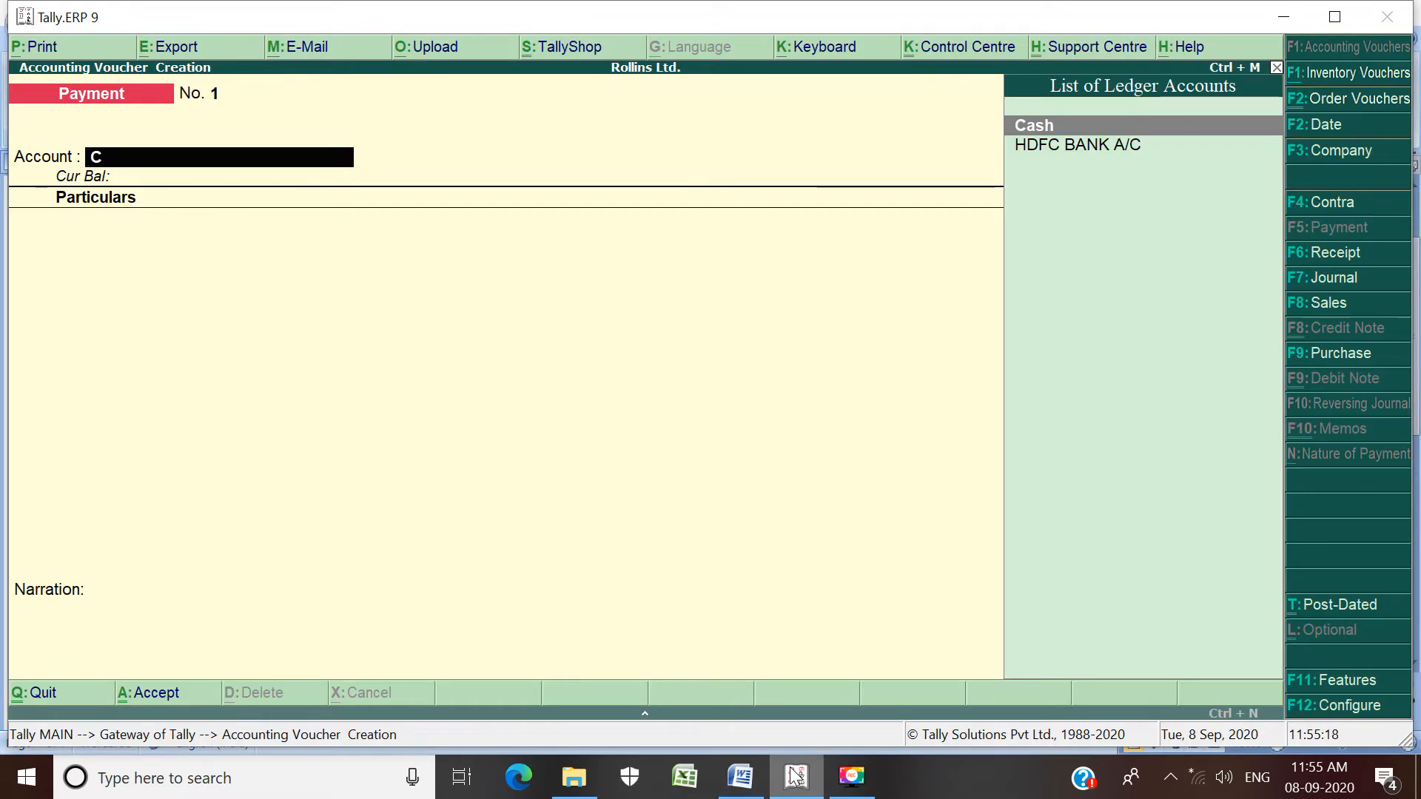
key("Return")
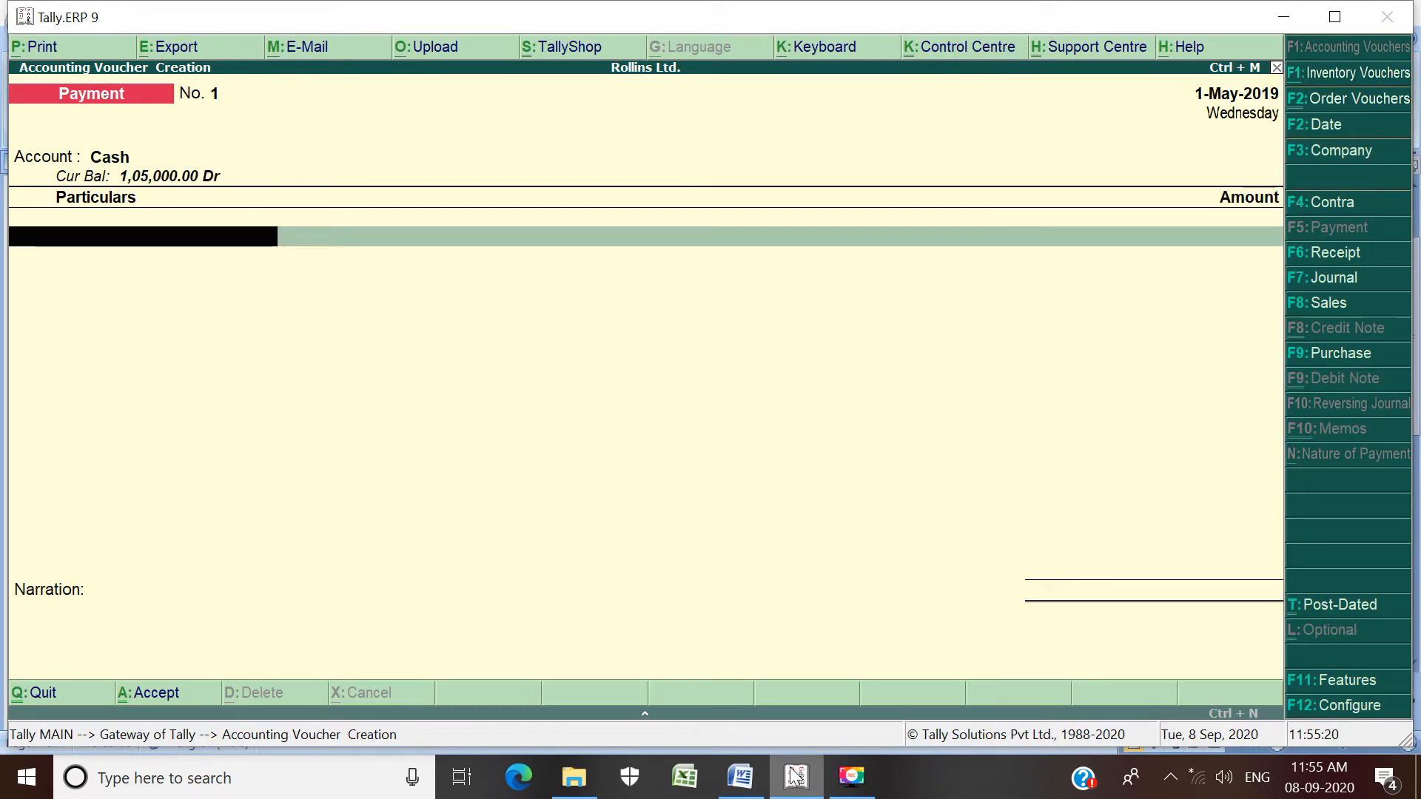
type("ST")
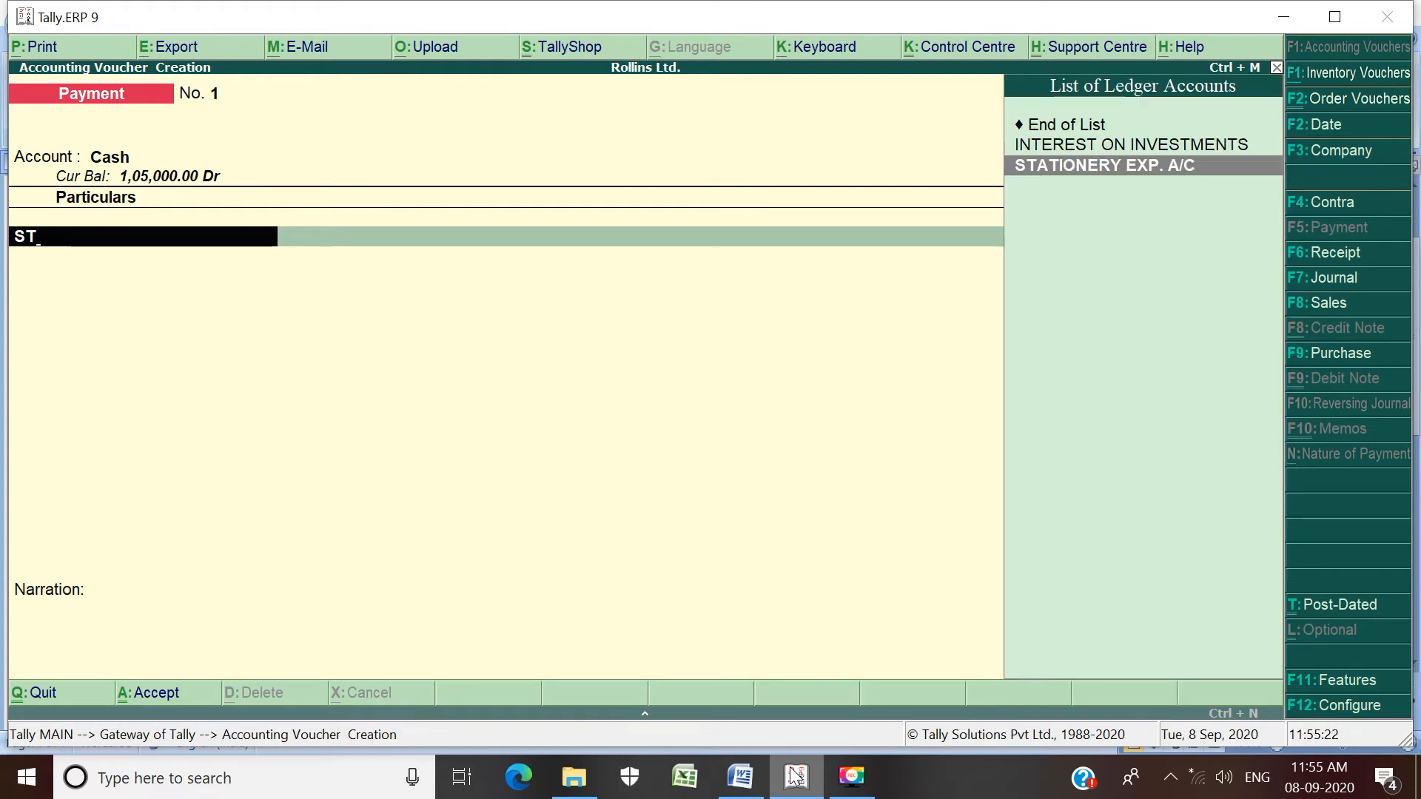
key("Return")
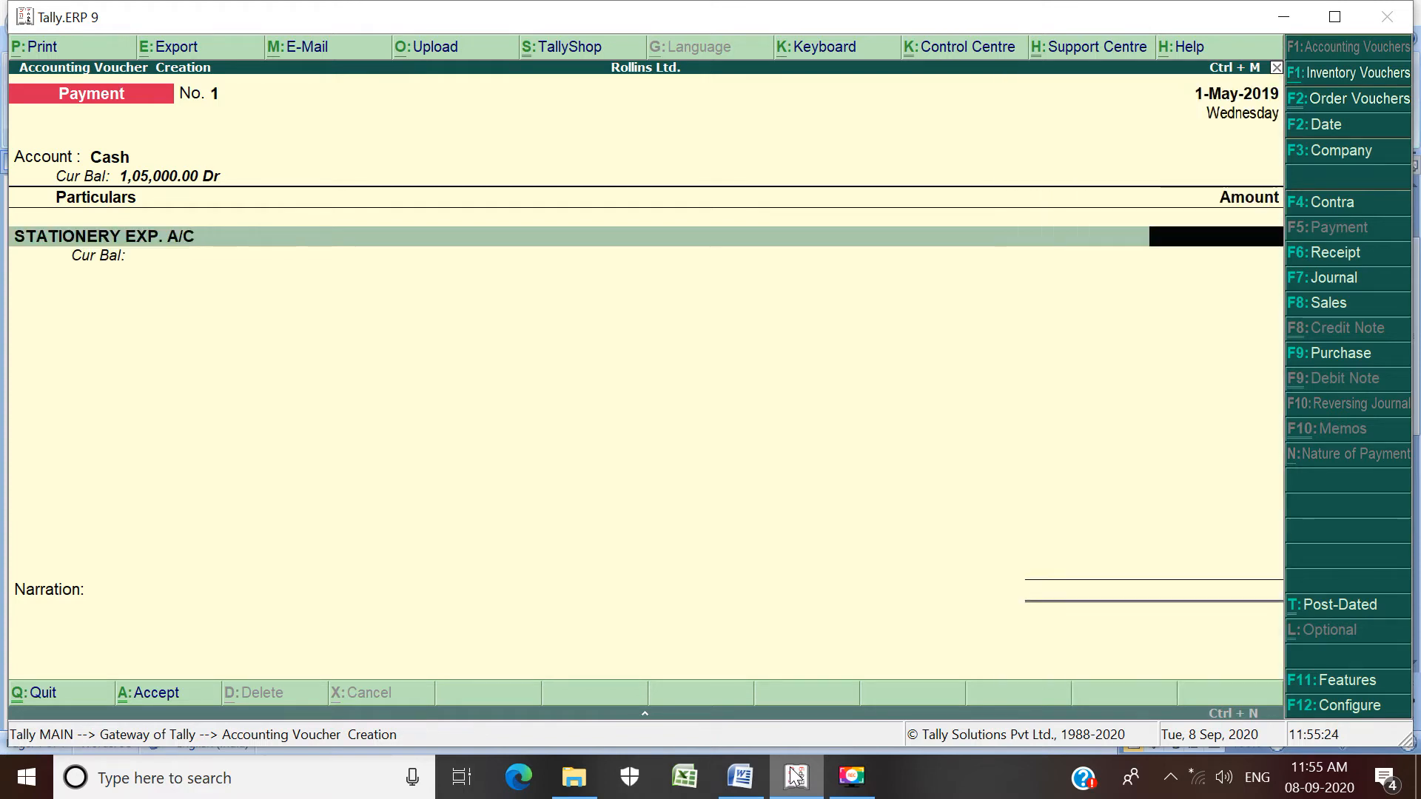
Step: Recheck the stationery amount in Word, set it to 500 in the Tally payment, and save the voucher without a narration
left_click(795, 775)
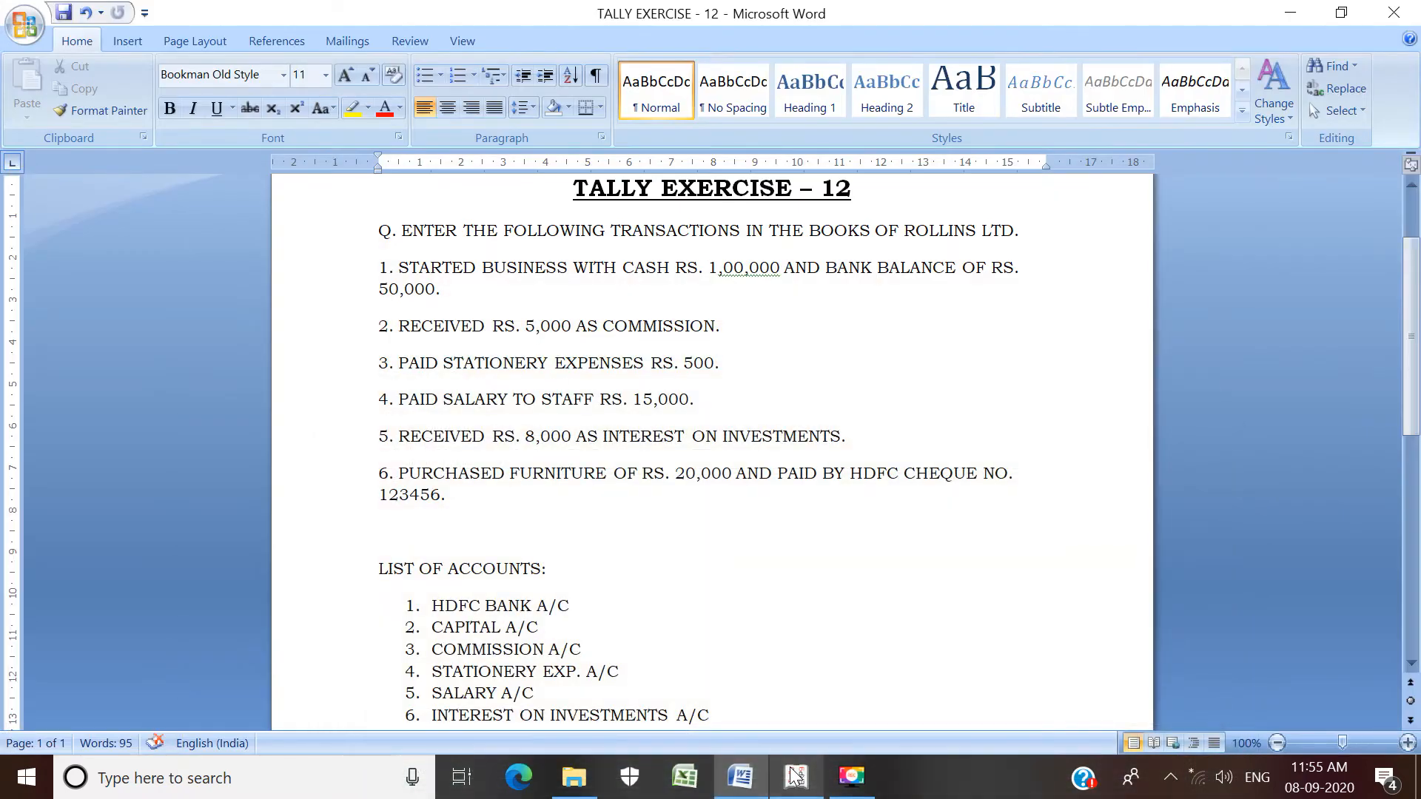
left_click(794, 775)
type("500")
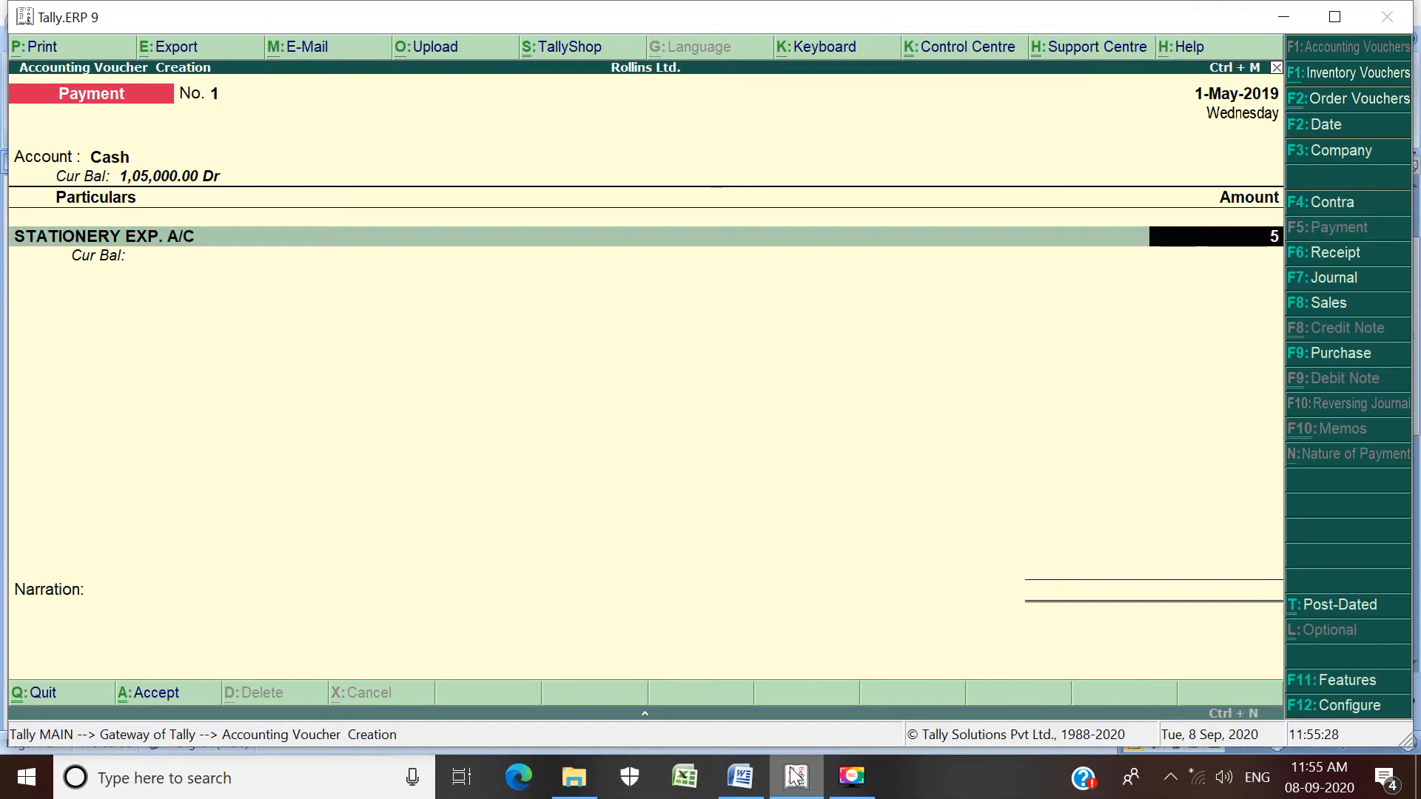
key("Return")
key("Return")
key("Return")
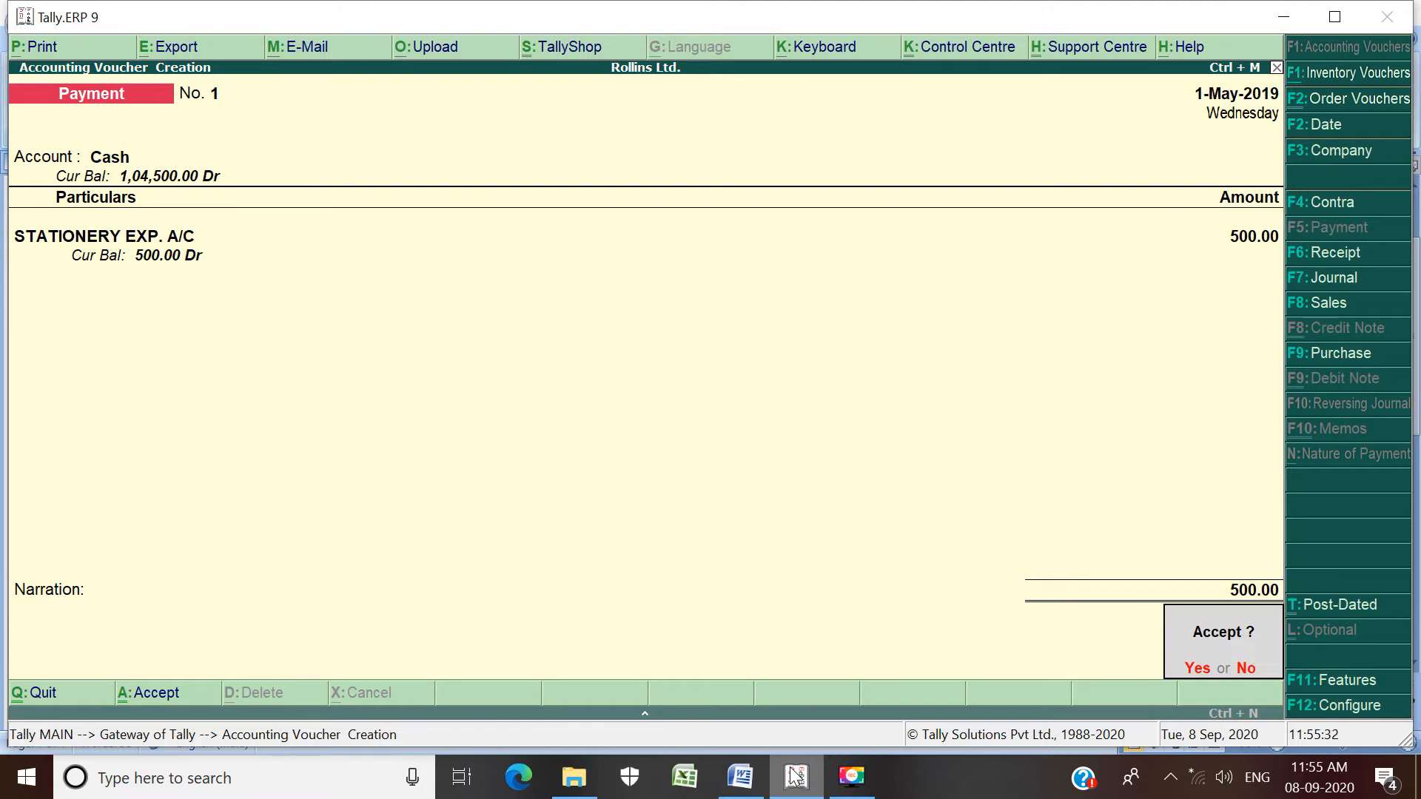
key("Return")
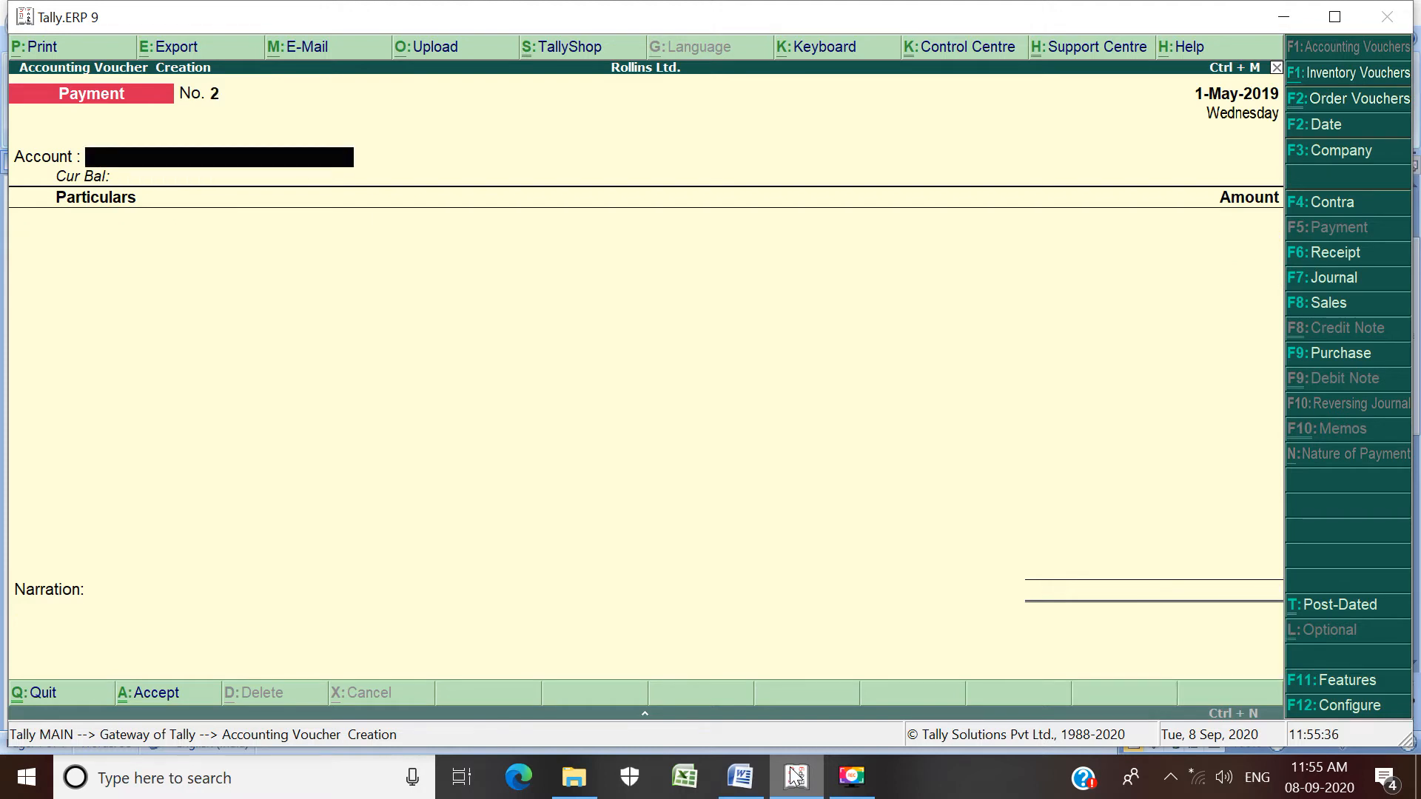
Step: Check the salary transaction in the Word exercise, and start a Tally payment from Cash to SALARY A/C
left_click(794, 775)
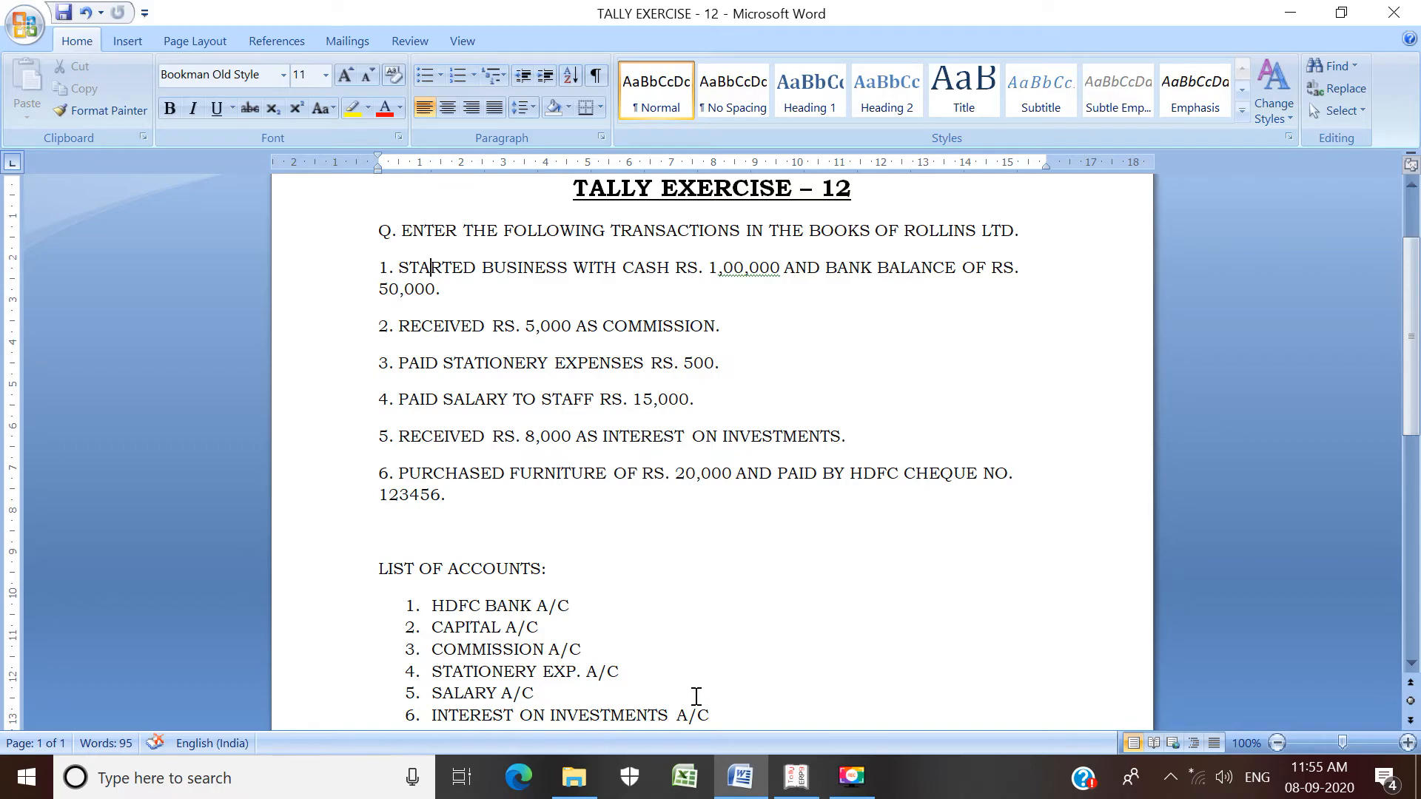
left_click(796, 777)
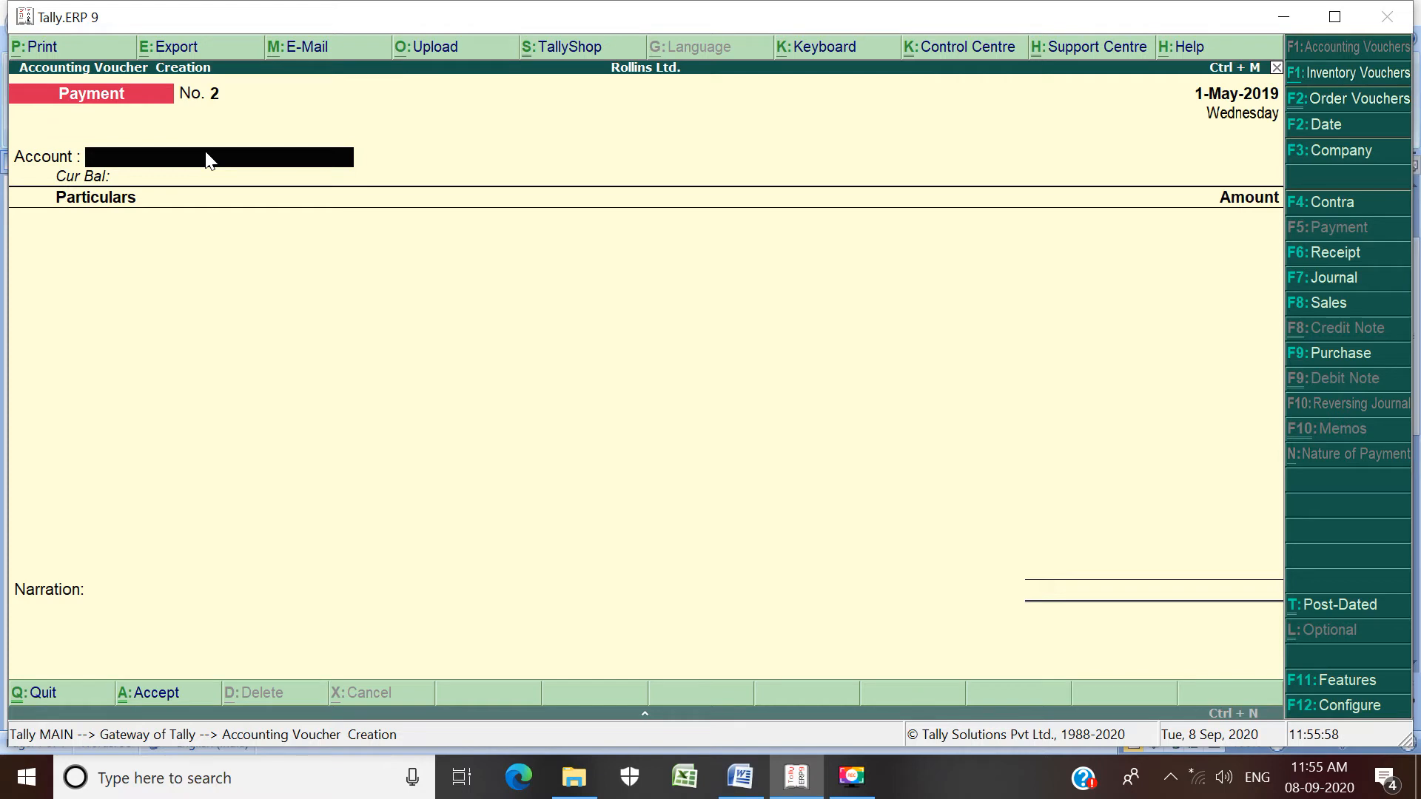
type("C")
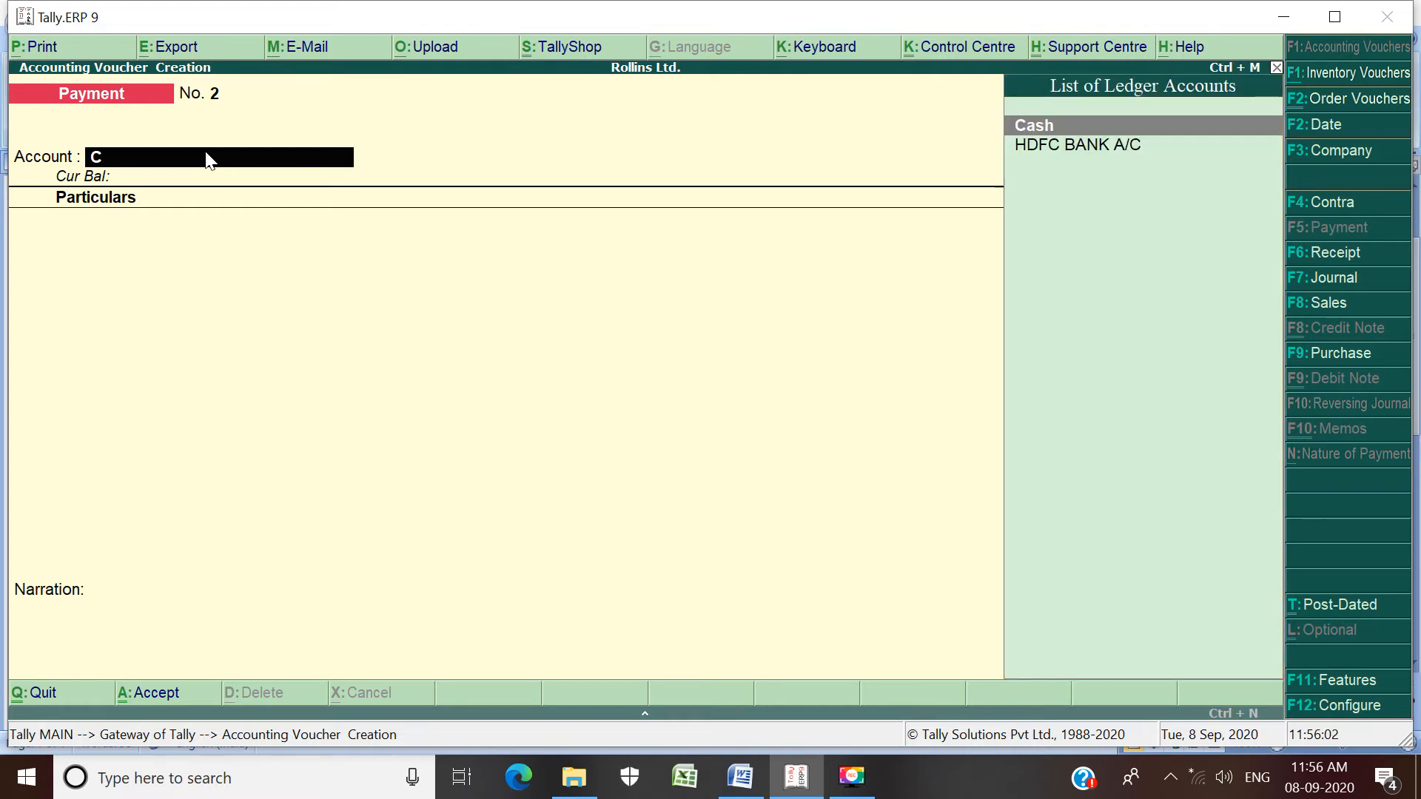
key("Return")
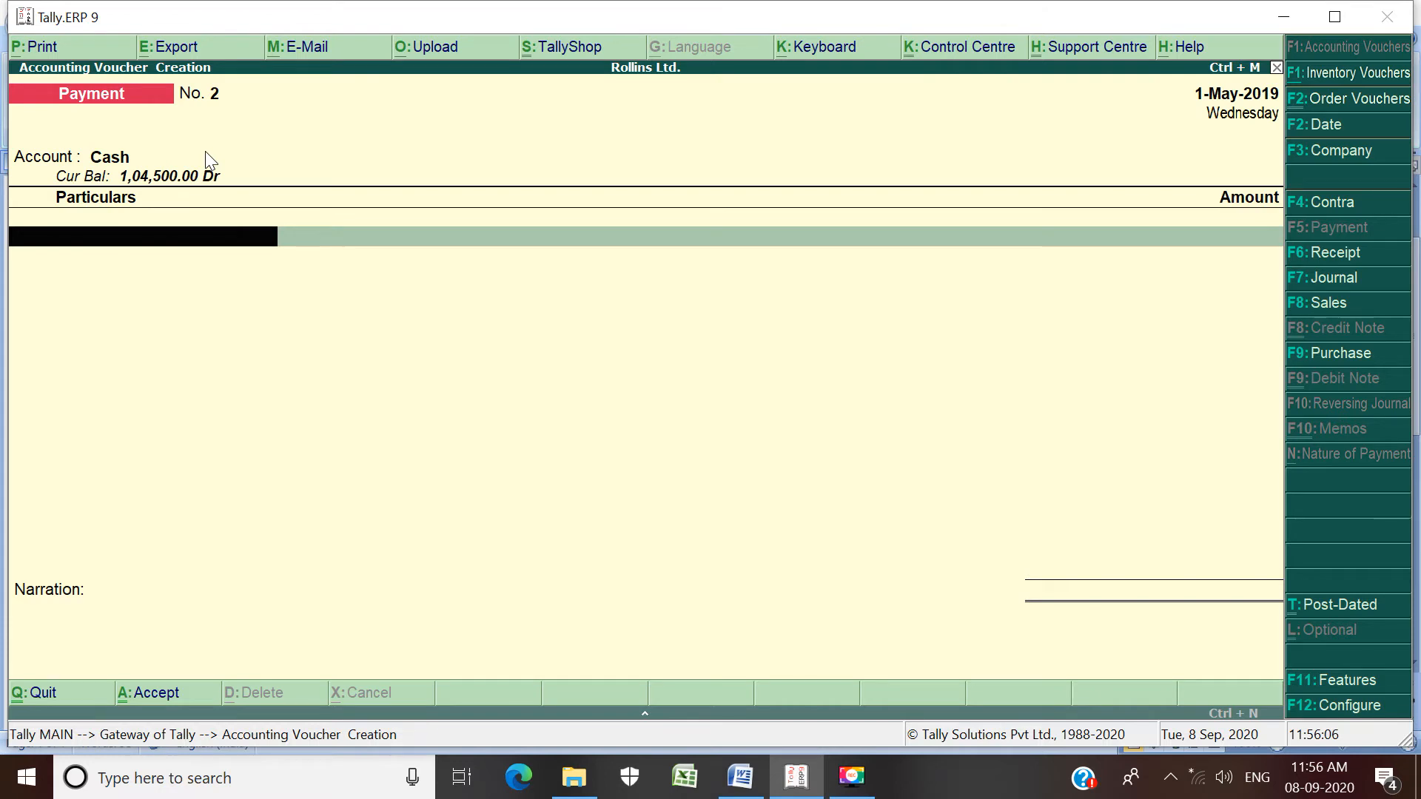
type("S")
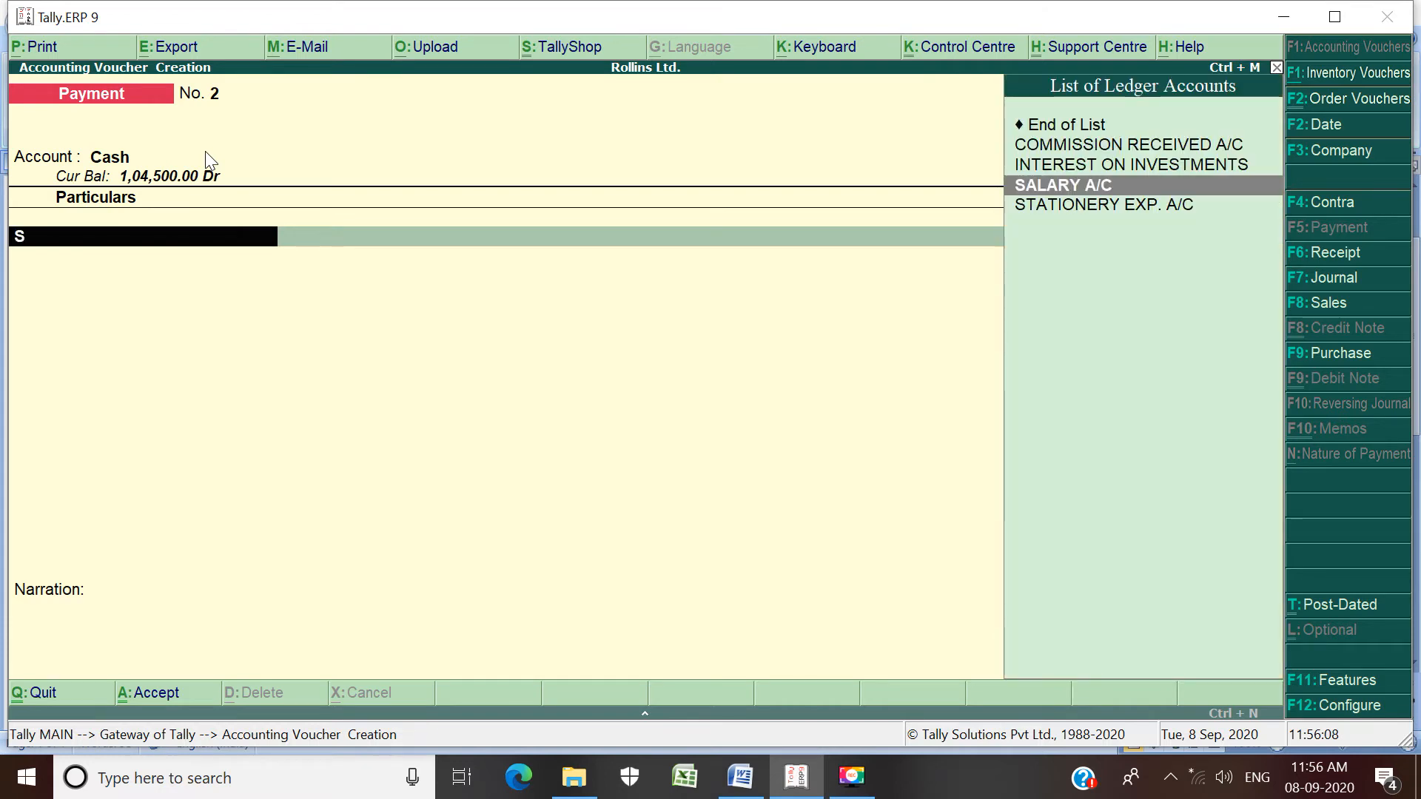
key("Return")
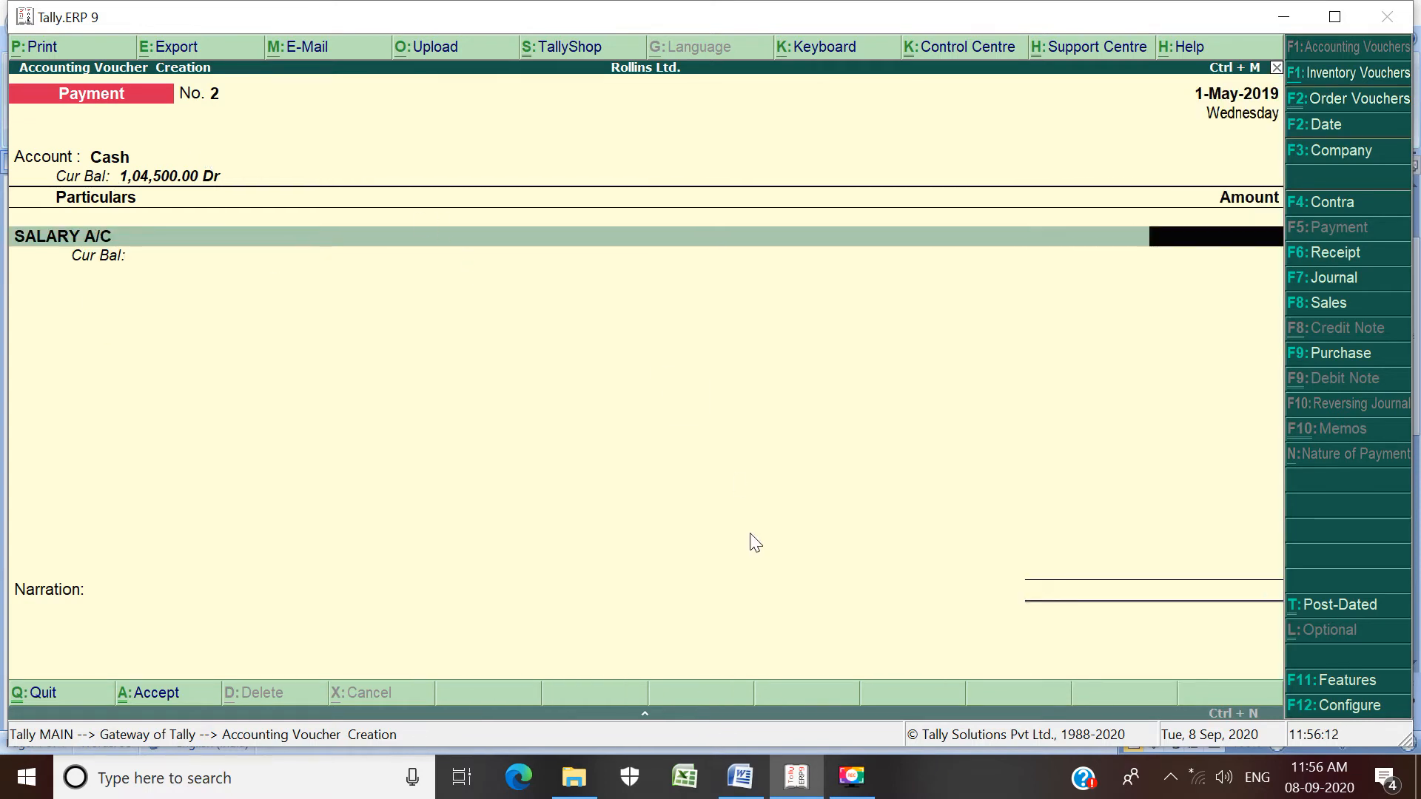
Step: Recheck the salary amount in Word, set it to 15,000 in the Tally payment, and save the voucher without a narration
left_click(796, 775)
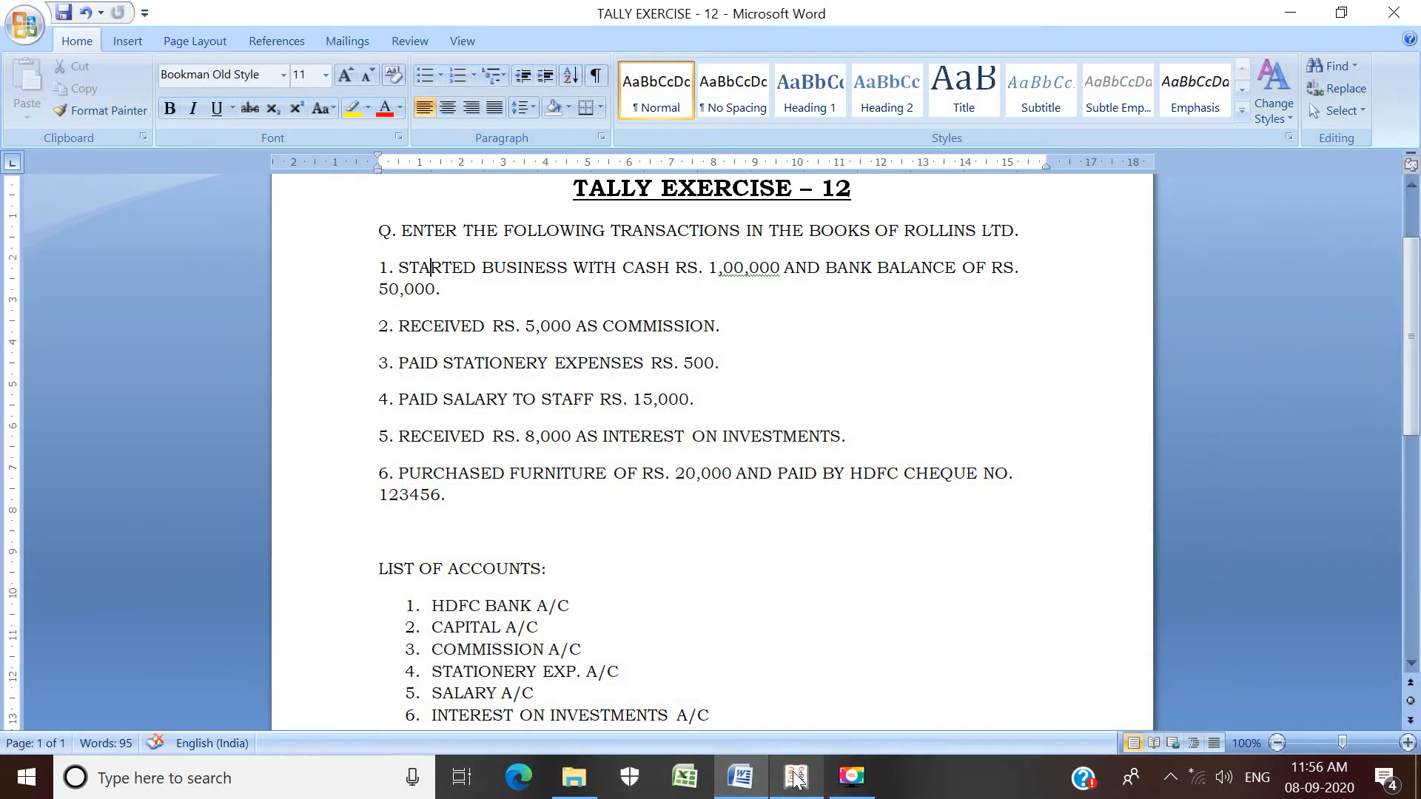
left_click(795, 776)
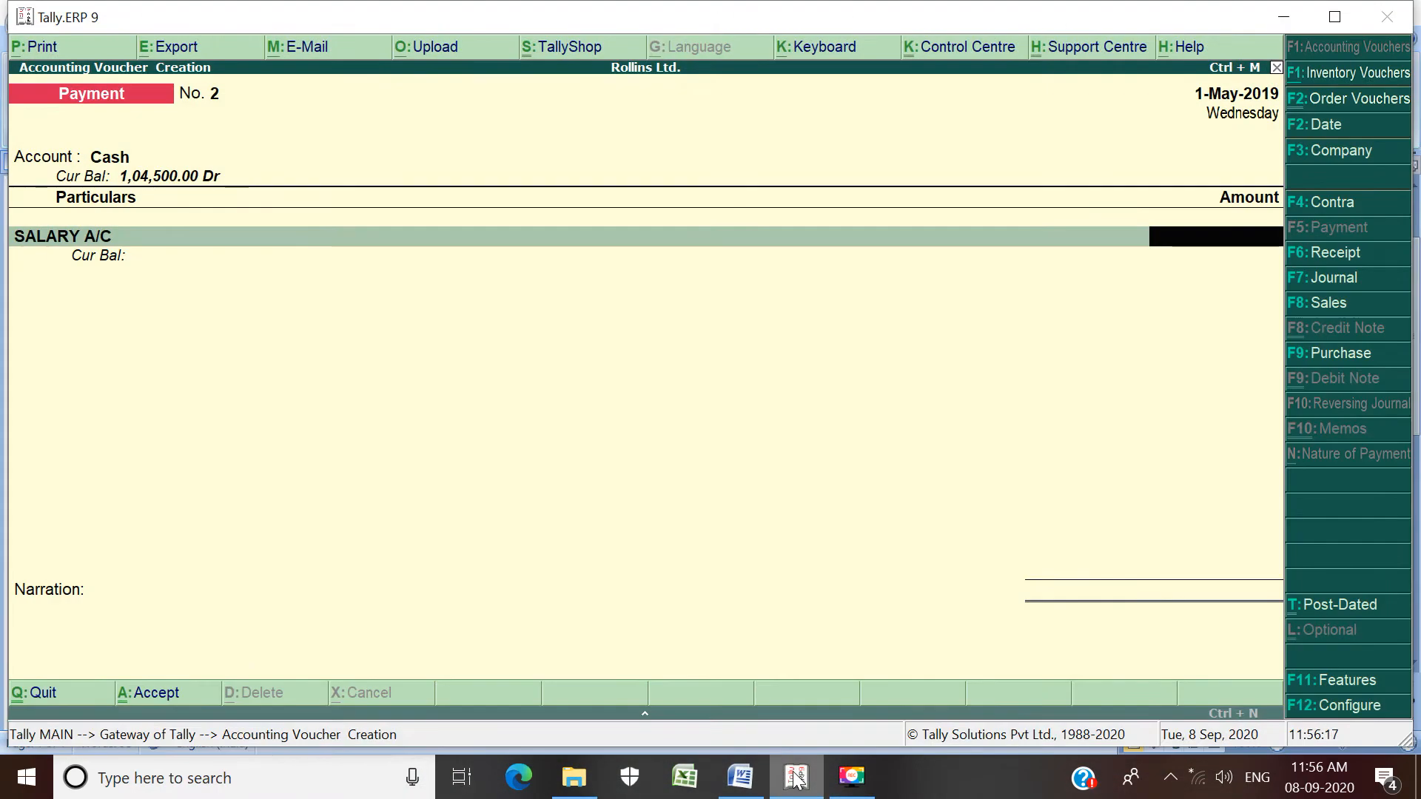
type("15000")
key("Return")
key("Return")
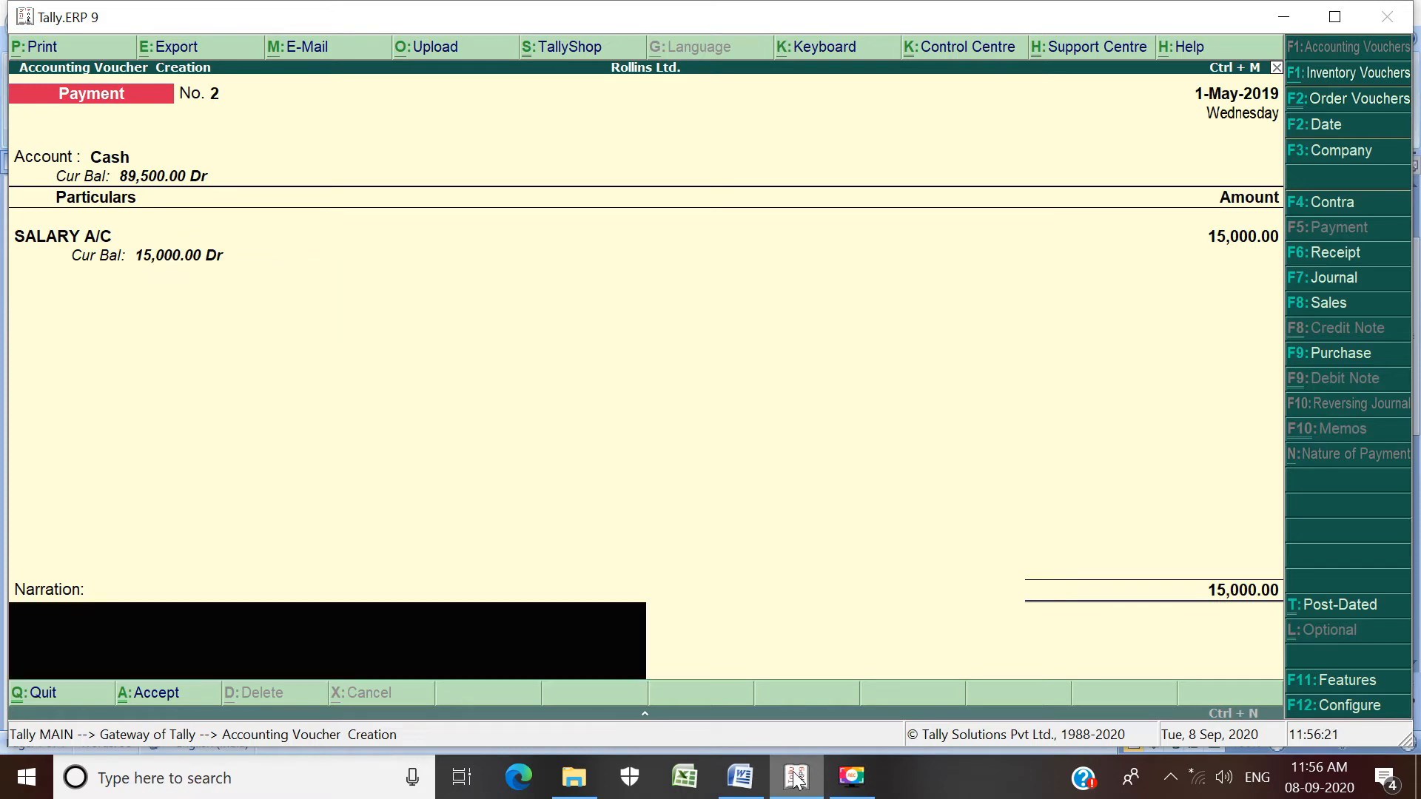
key("Return")
key("Return")
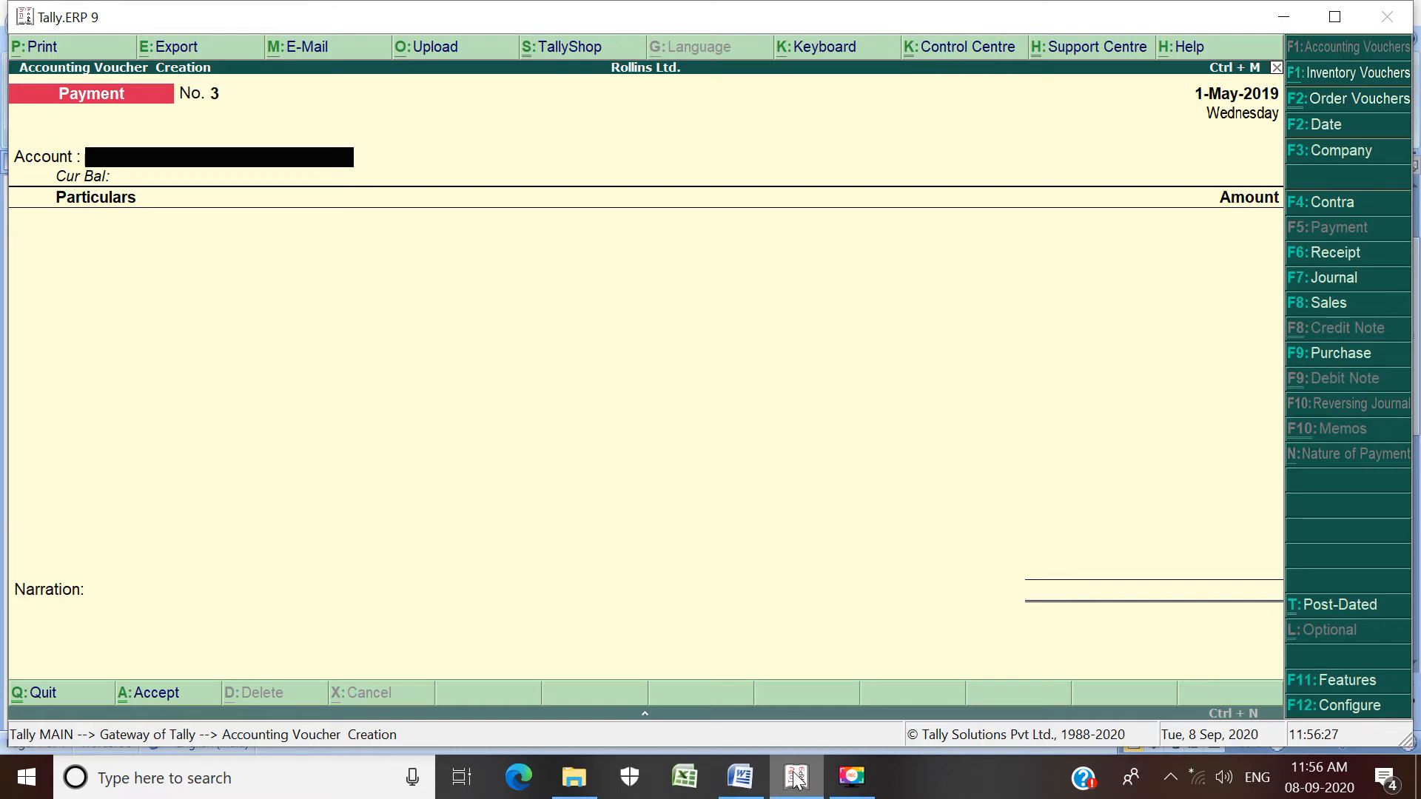
Step: Check the interest transaction in the Word exercise, and start a Tally receipt voucher into Cash from INTEREST ON INVESTMENTS
left_click(795, 777)
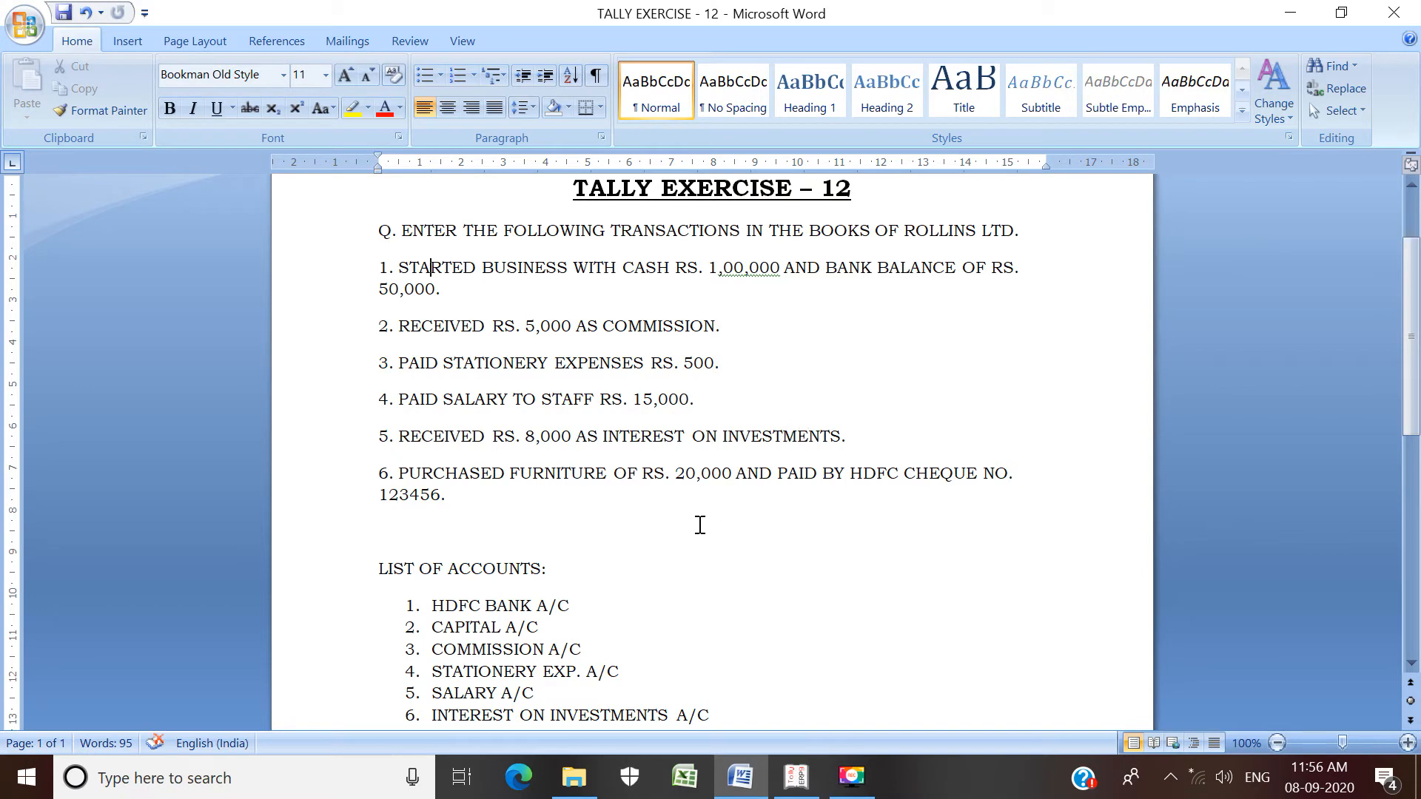
left_click(799, 777)
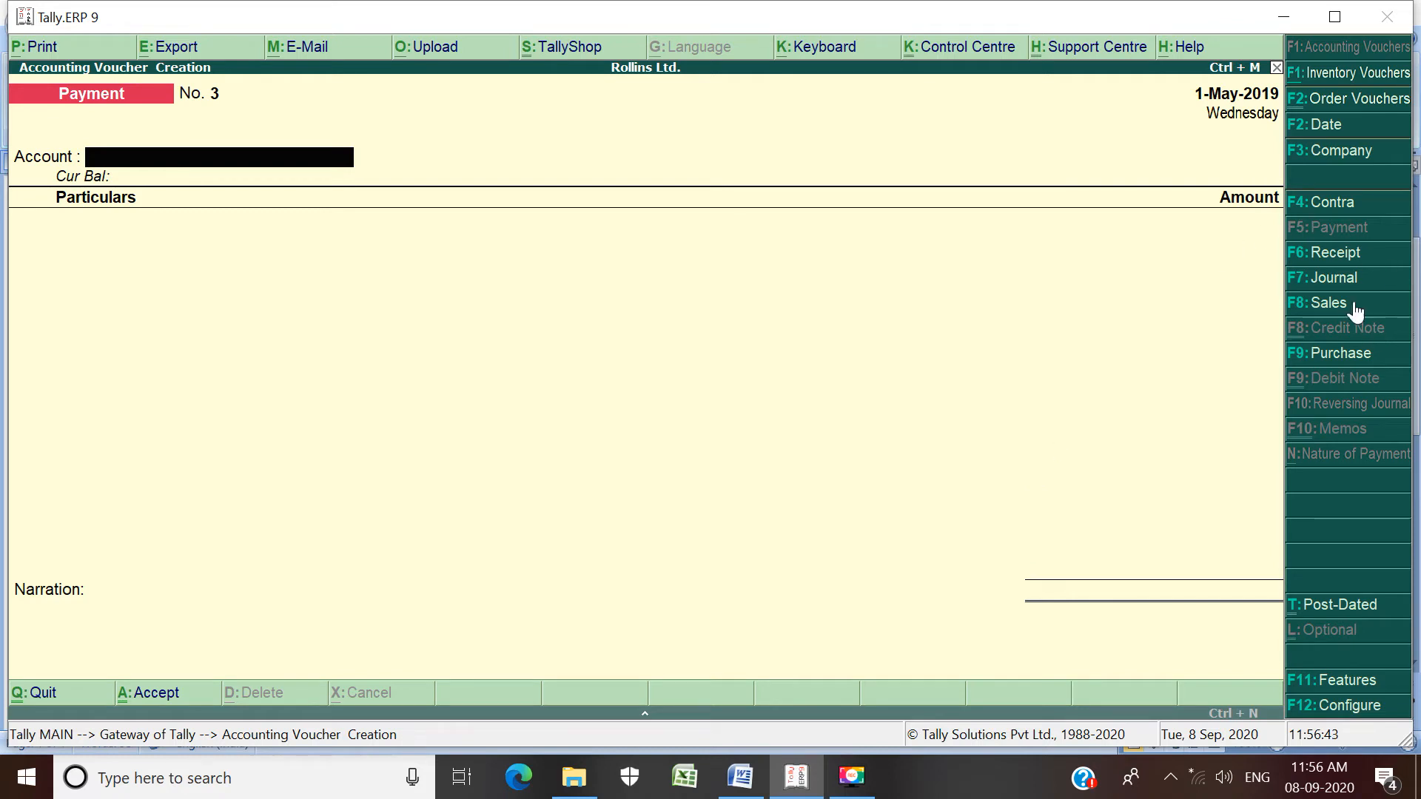
left_click(1331, 255)
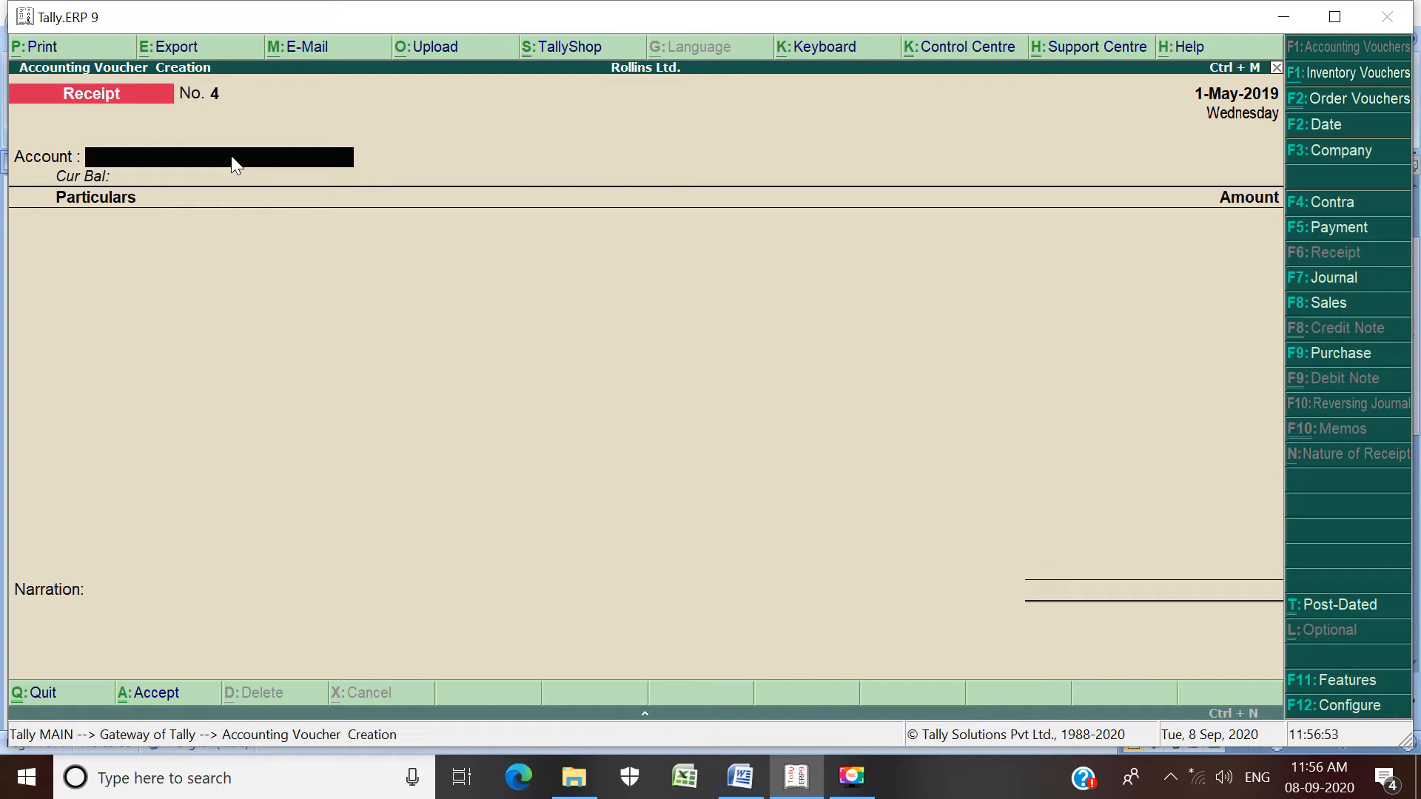
type("C")
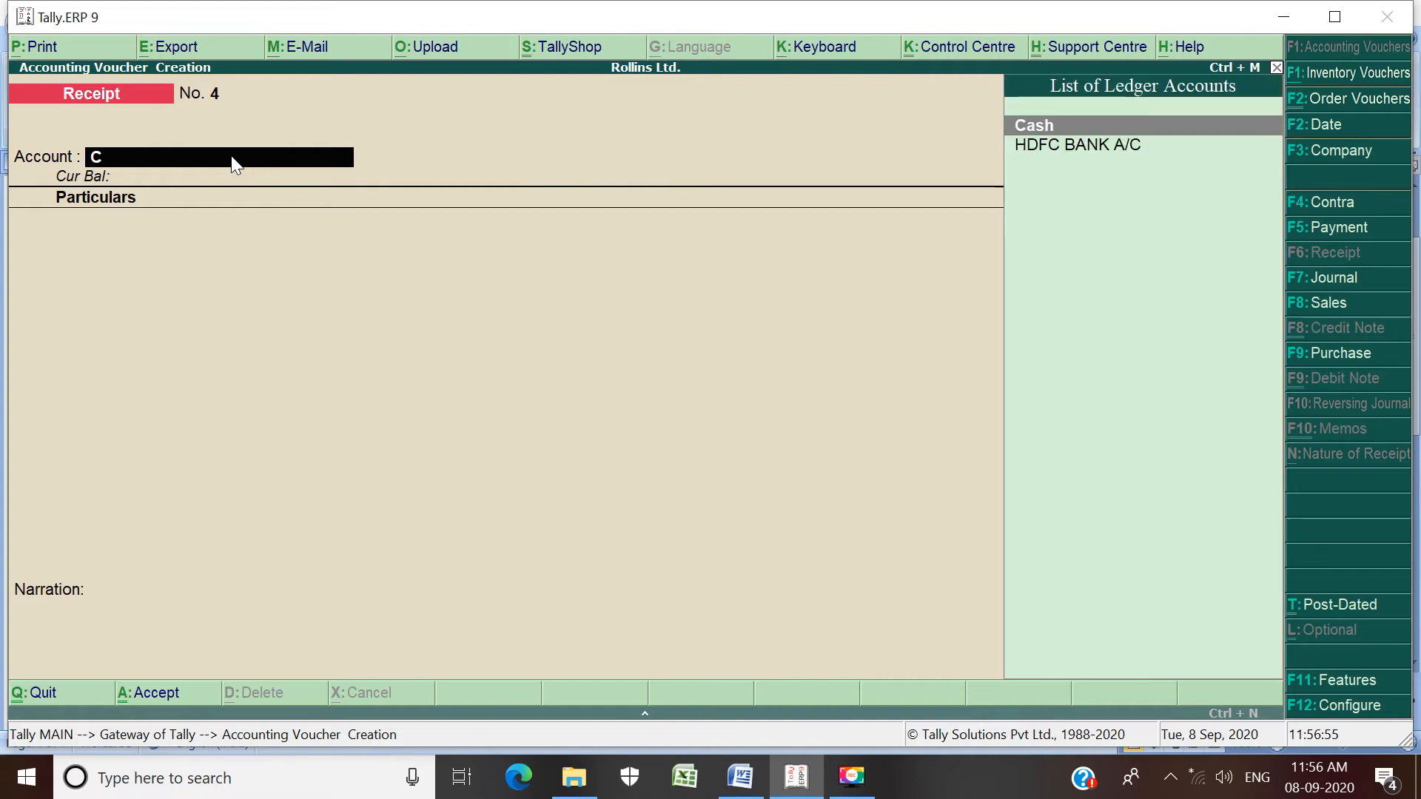
key("Return")
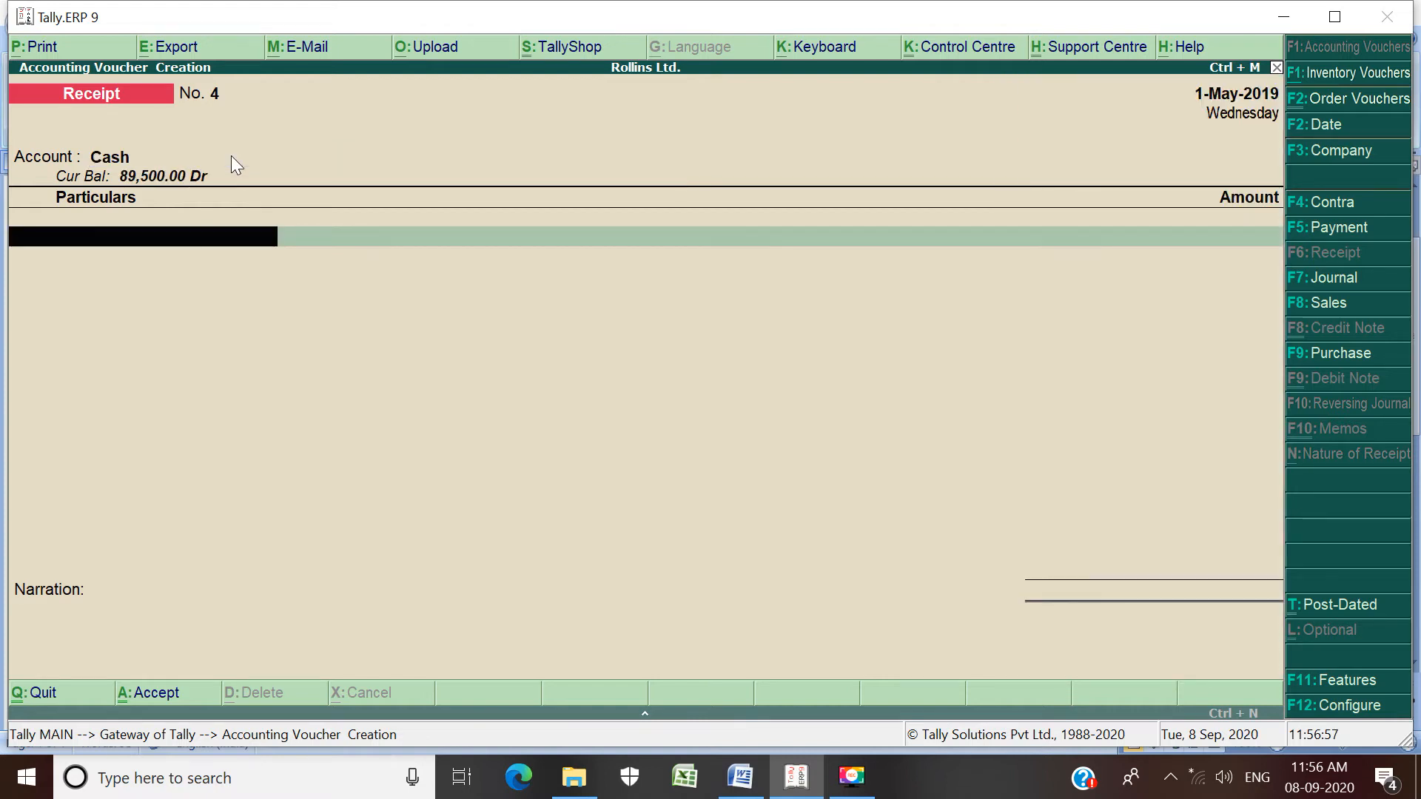
type("I")
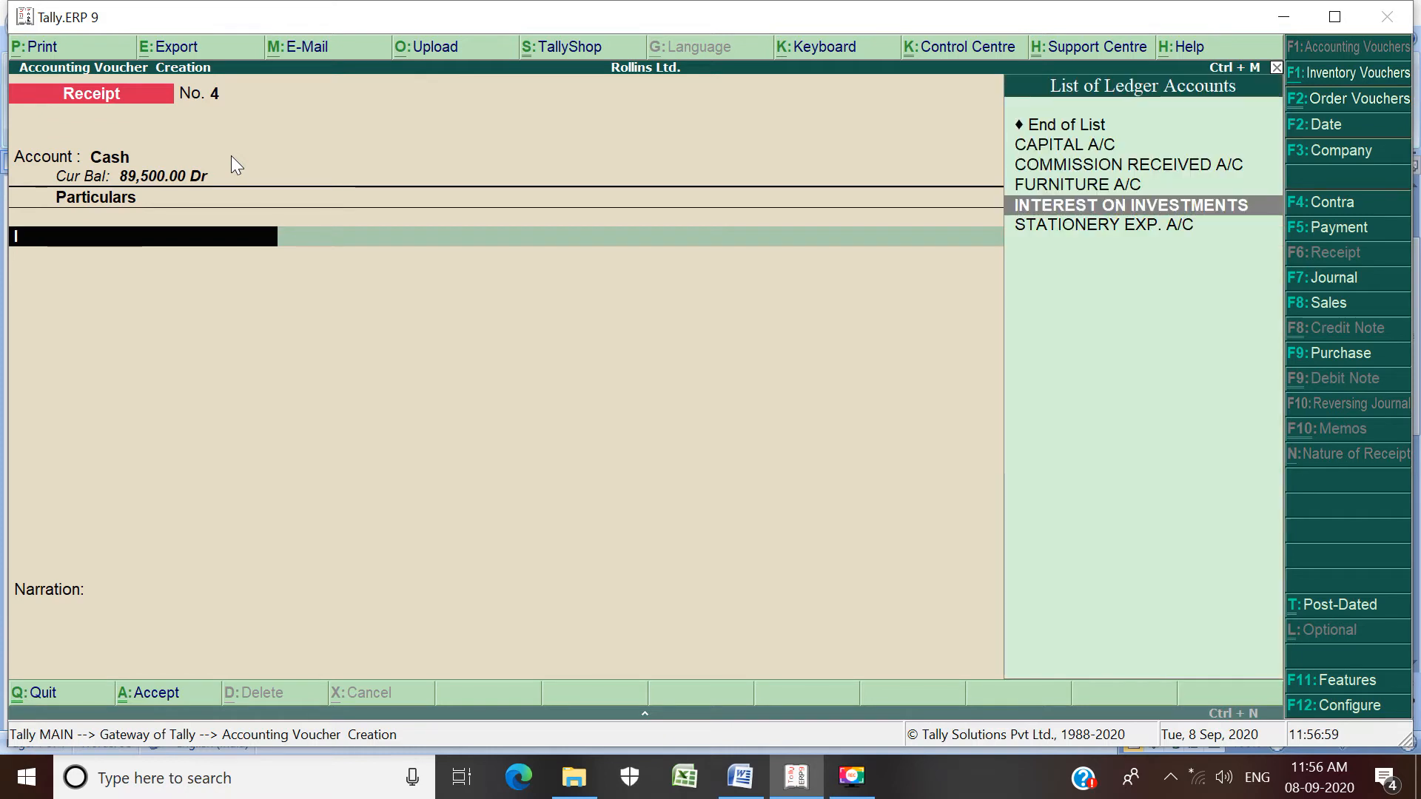
key("Return")
Step: Set the INTEREST ON INVESTMENTS receipt amount to 8,000 and save the voucher without a narration
type("8000")
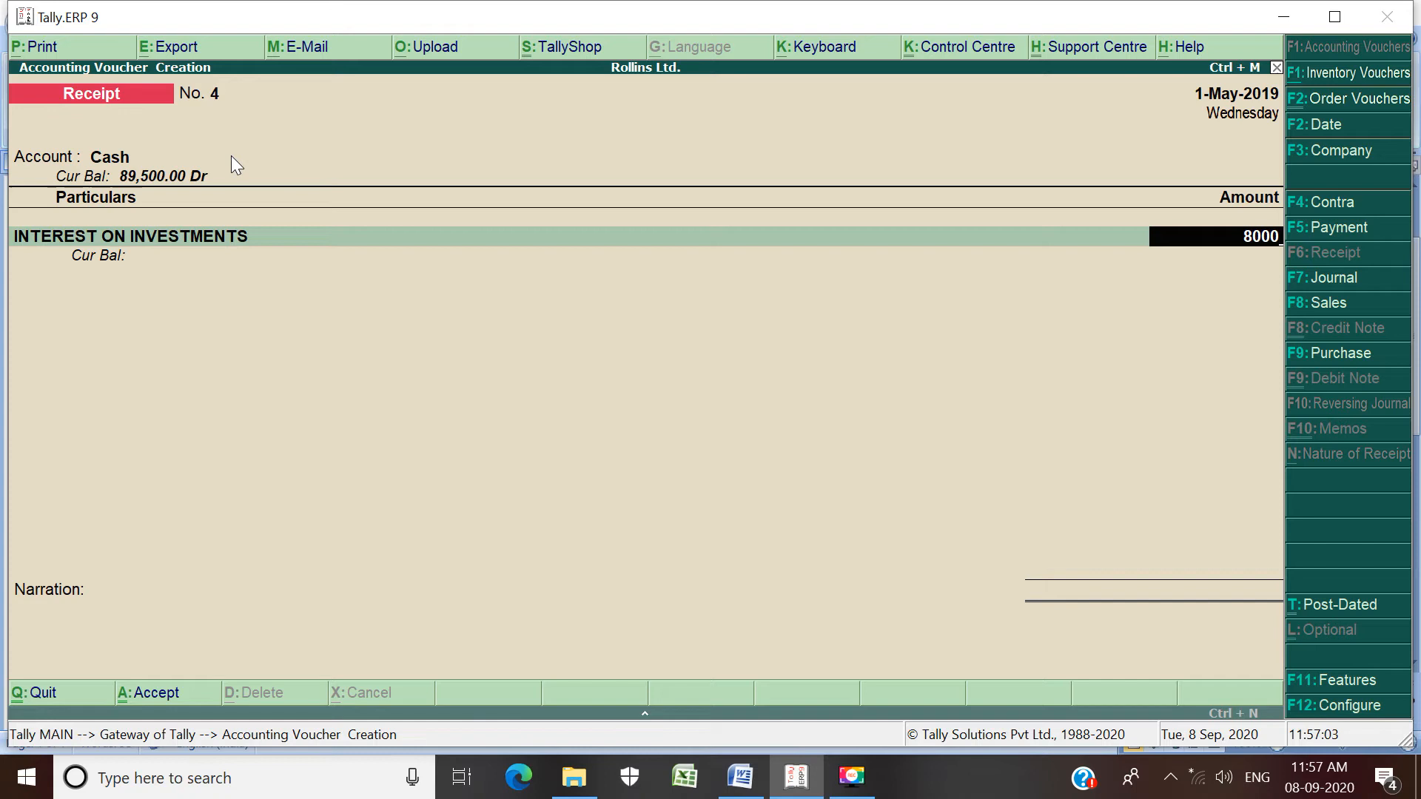
key("Return")
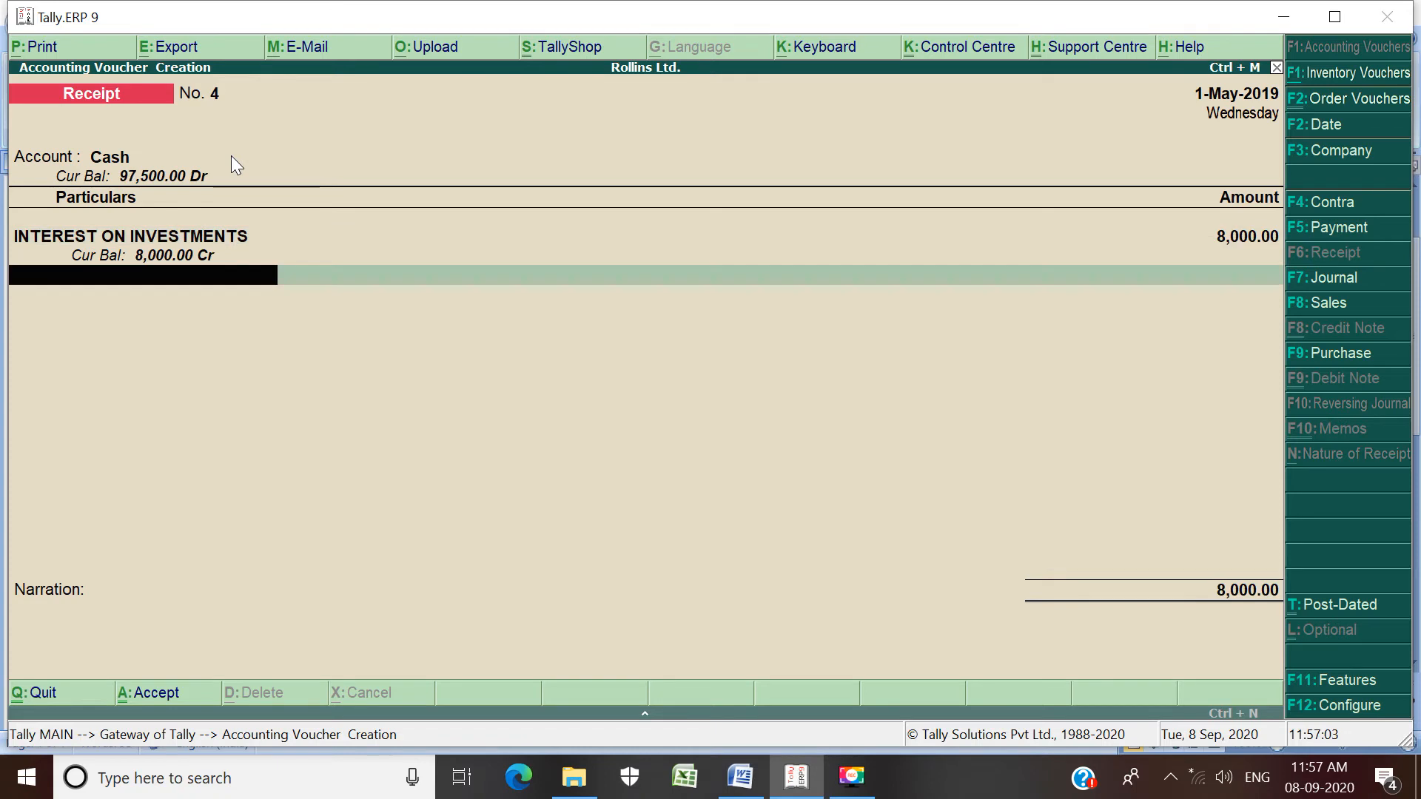
key("Return")
key("Return")
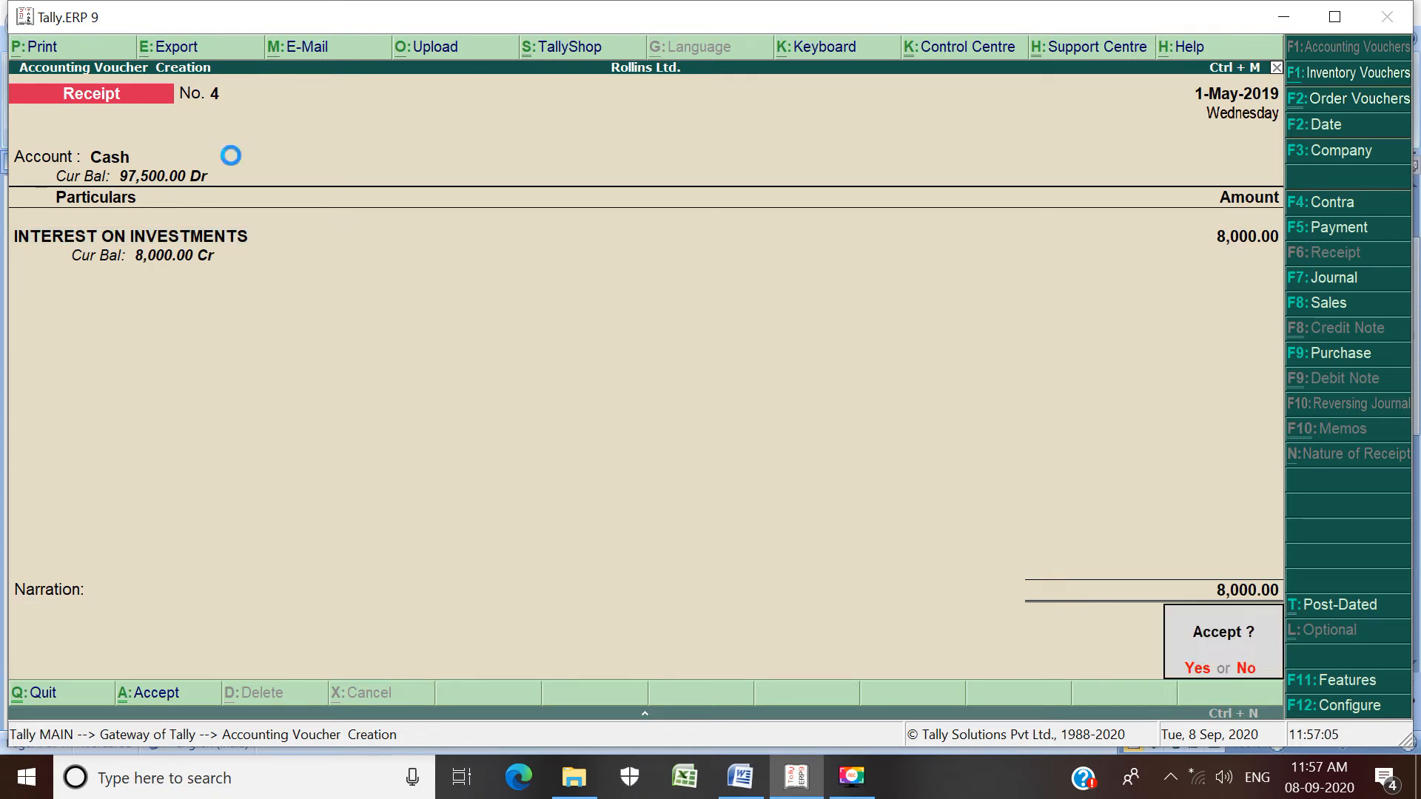
key("Return")
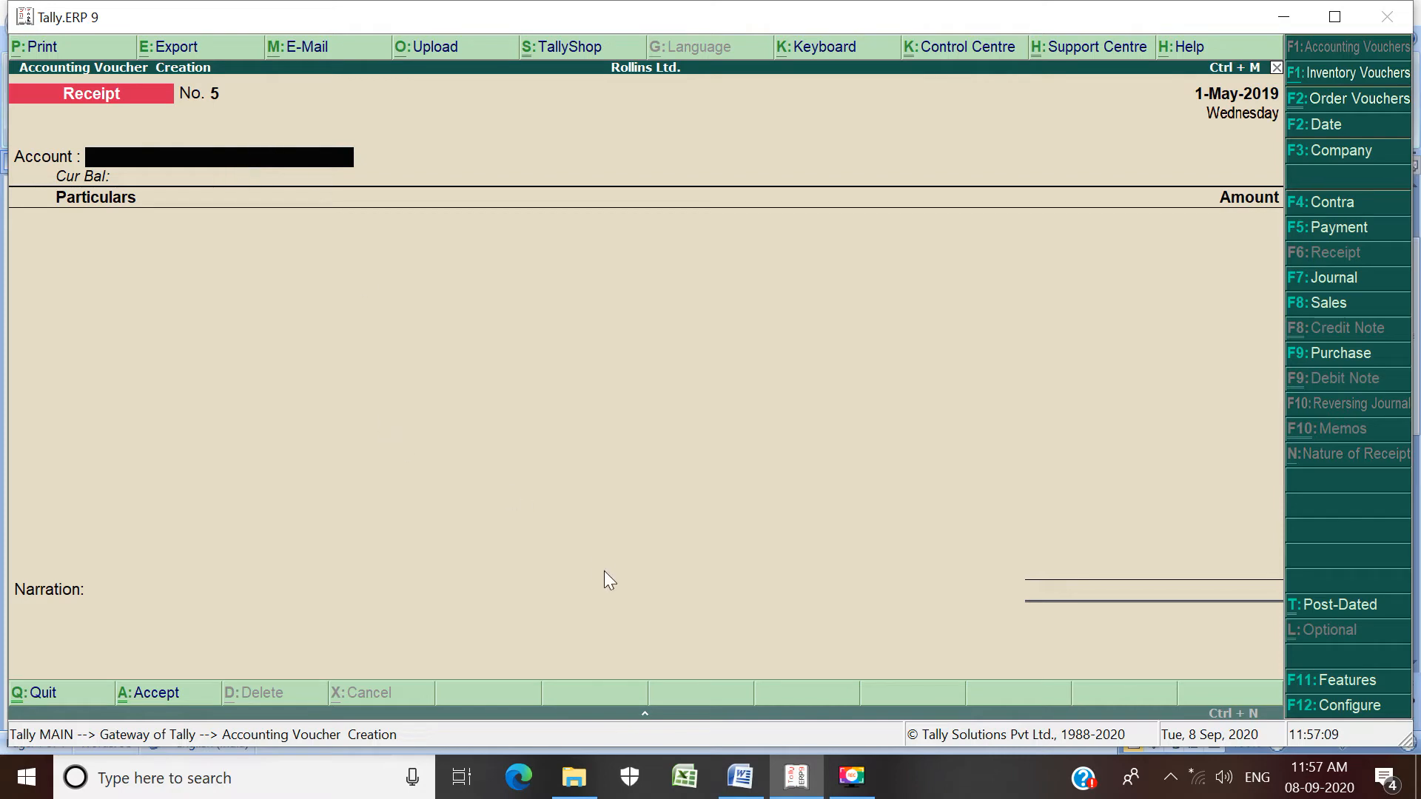
Step: Check the furniture transaction in the Word exercise, and start a Tally payment voucher from HDFC BANK A/C to FURNITURE A/C
left_click(740, 777)
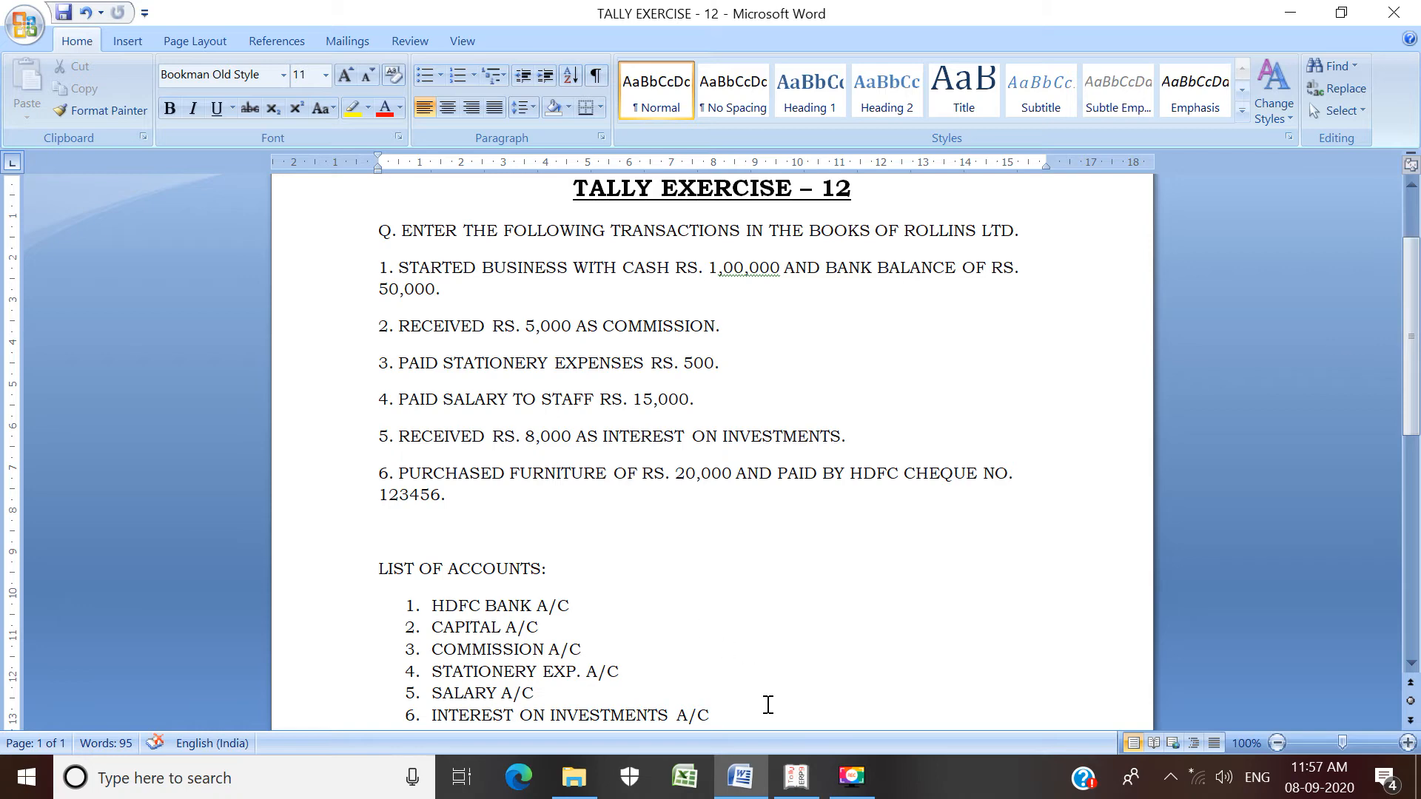
left_click(796, 776)
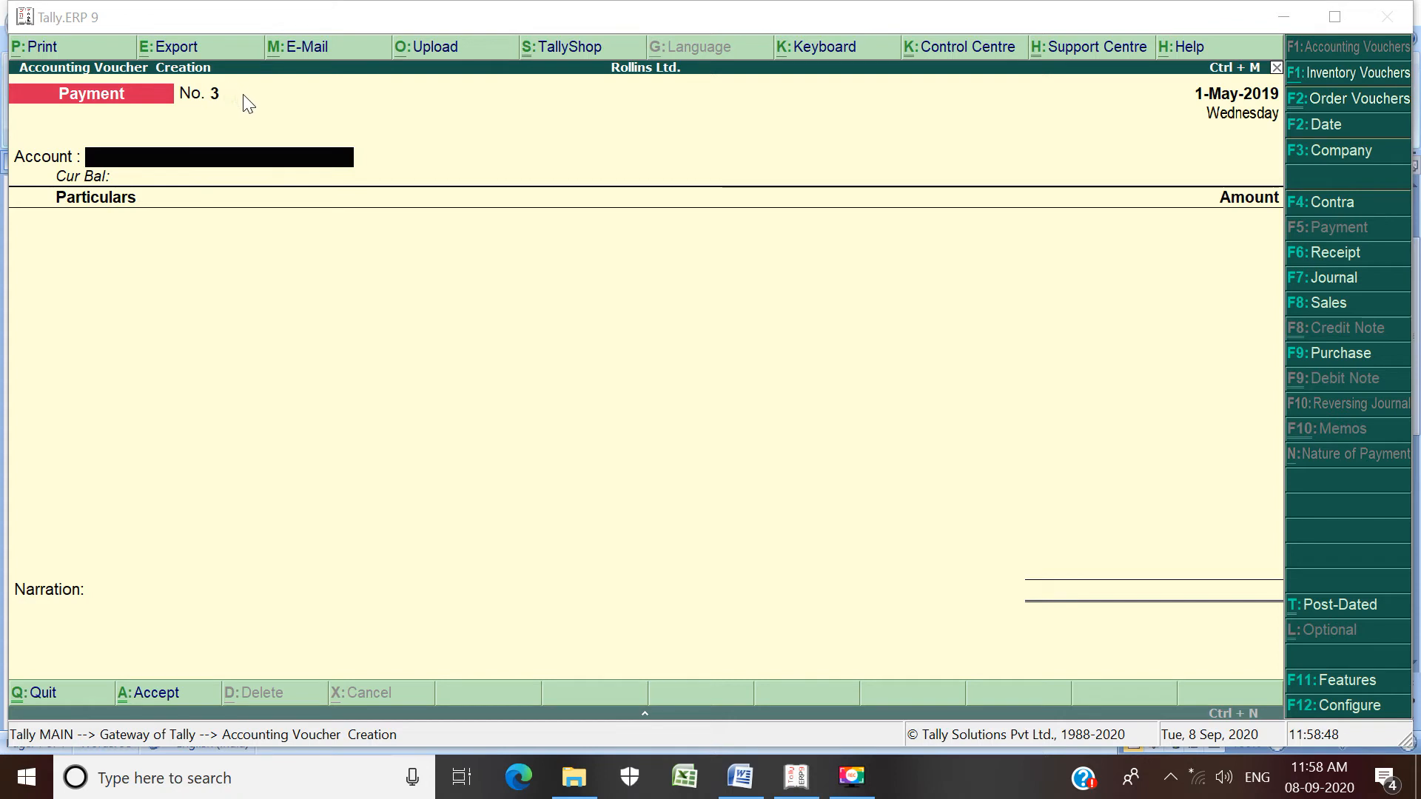
left_click(235, 159)
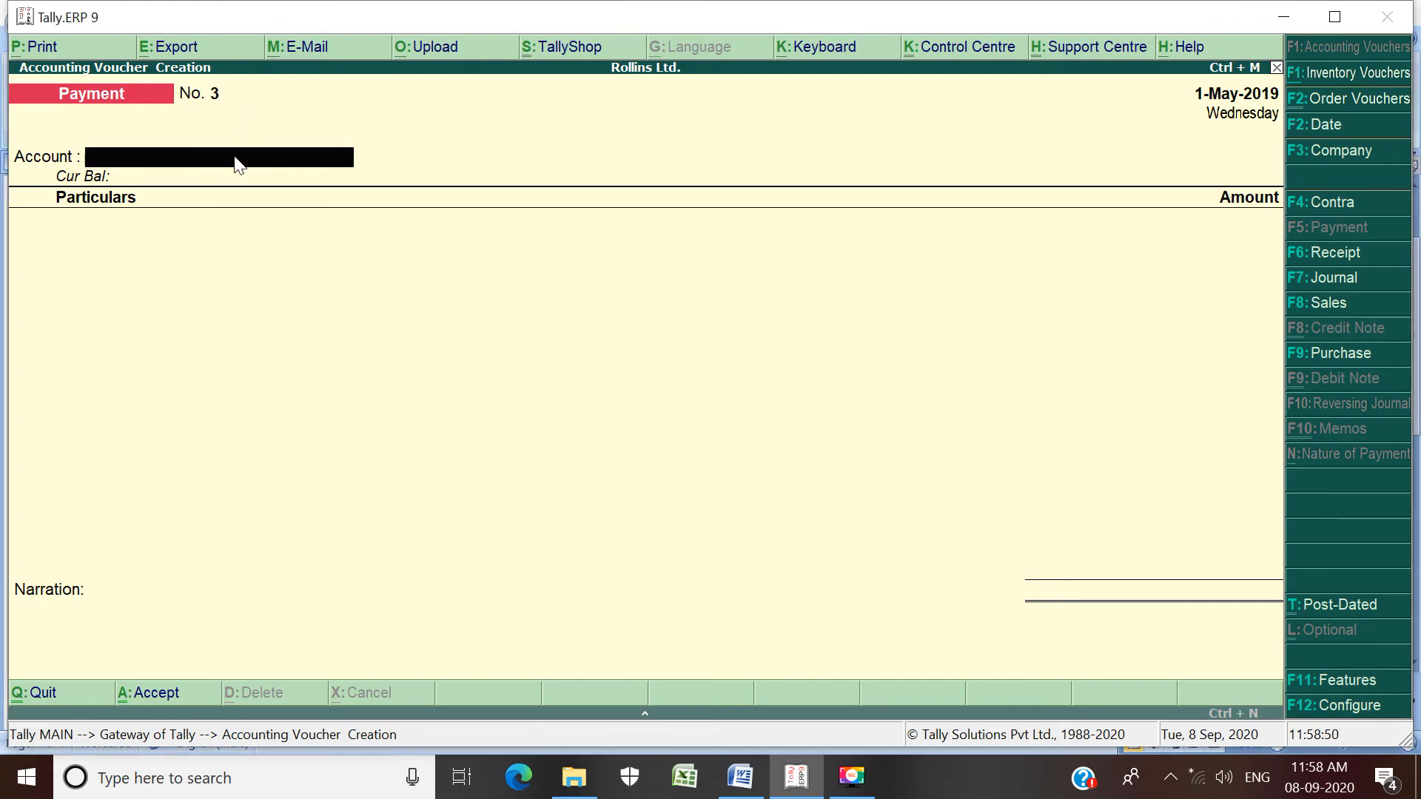
type("B")
key("Return")
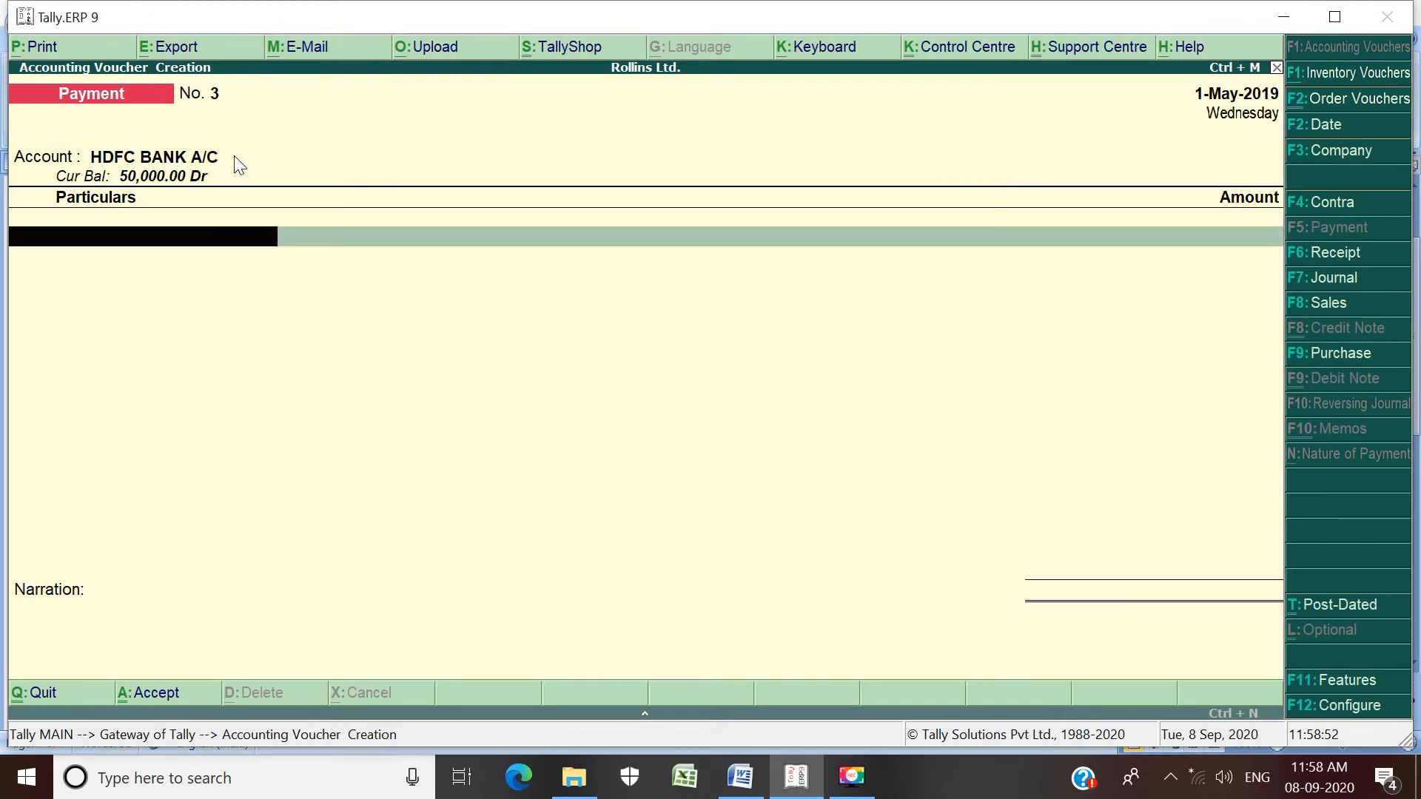
type("F")
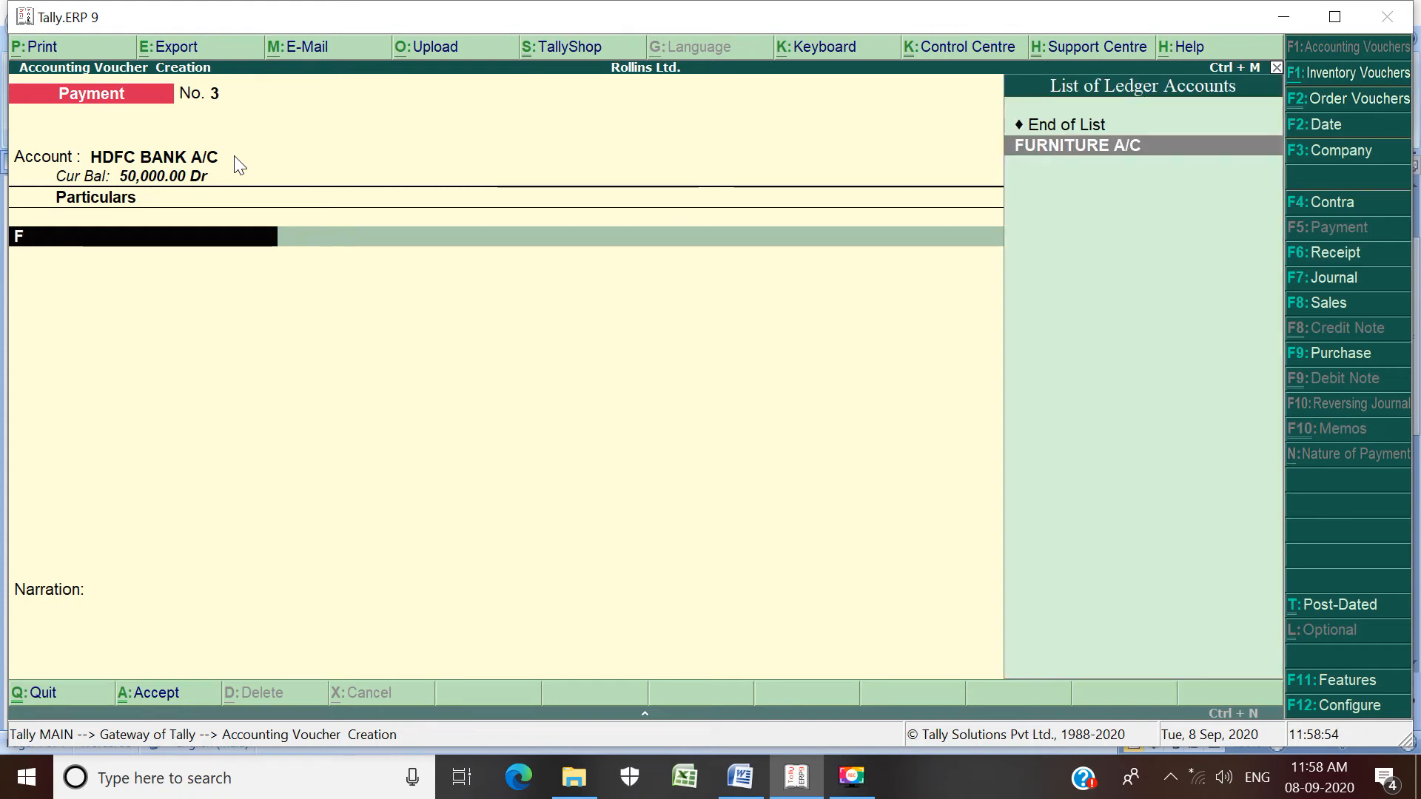
key("Return")
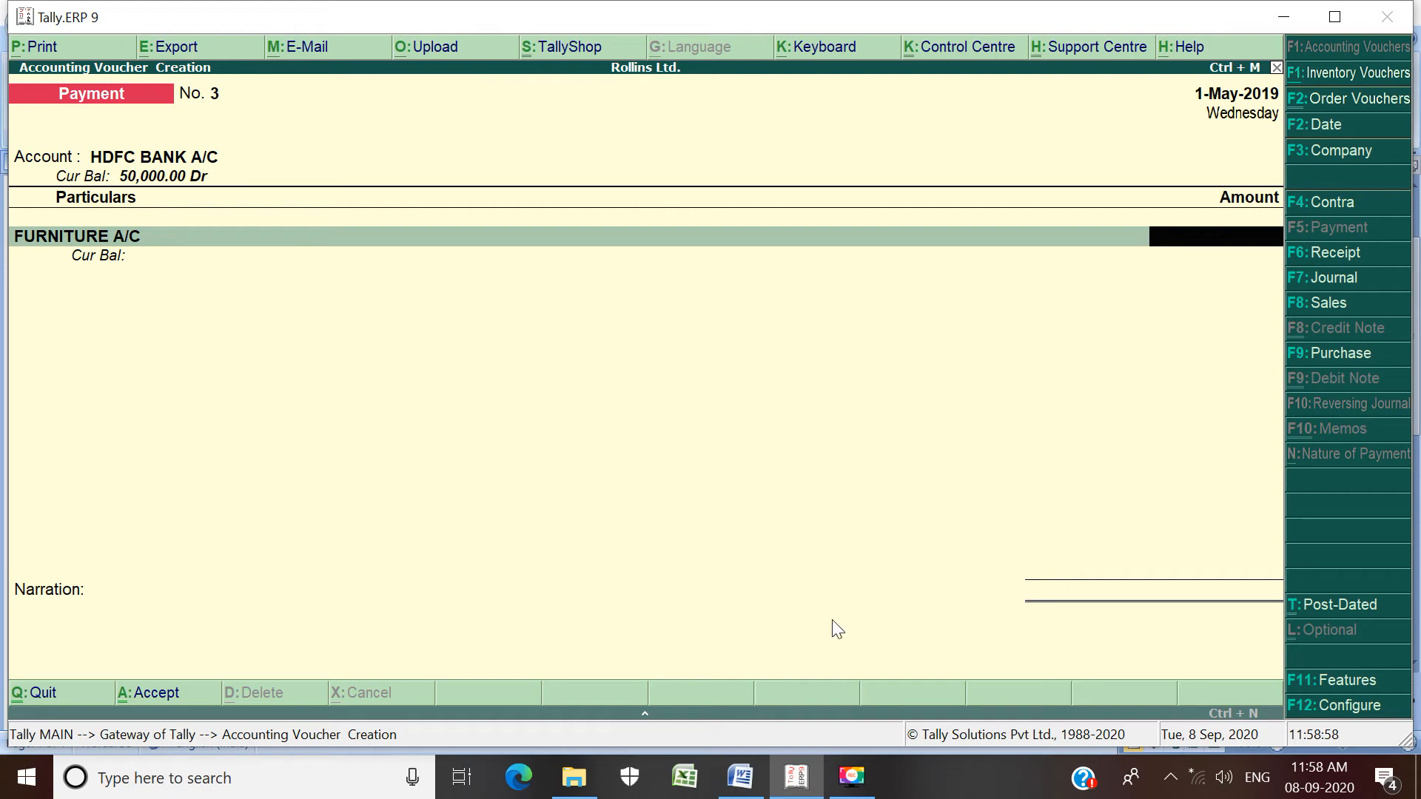
Step: Recheck the furniture amount in Word, set it to 20,000 in the Tally payment, and proceed to the bank allocation
left_click(796, 776)
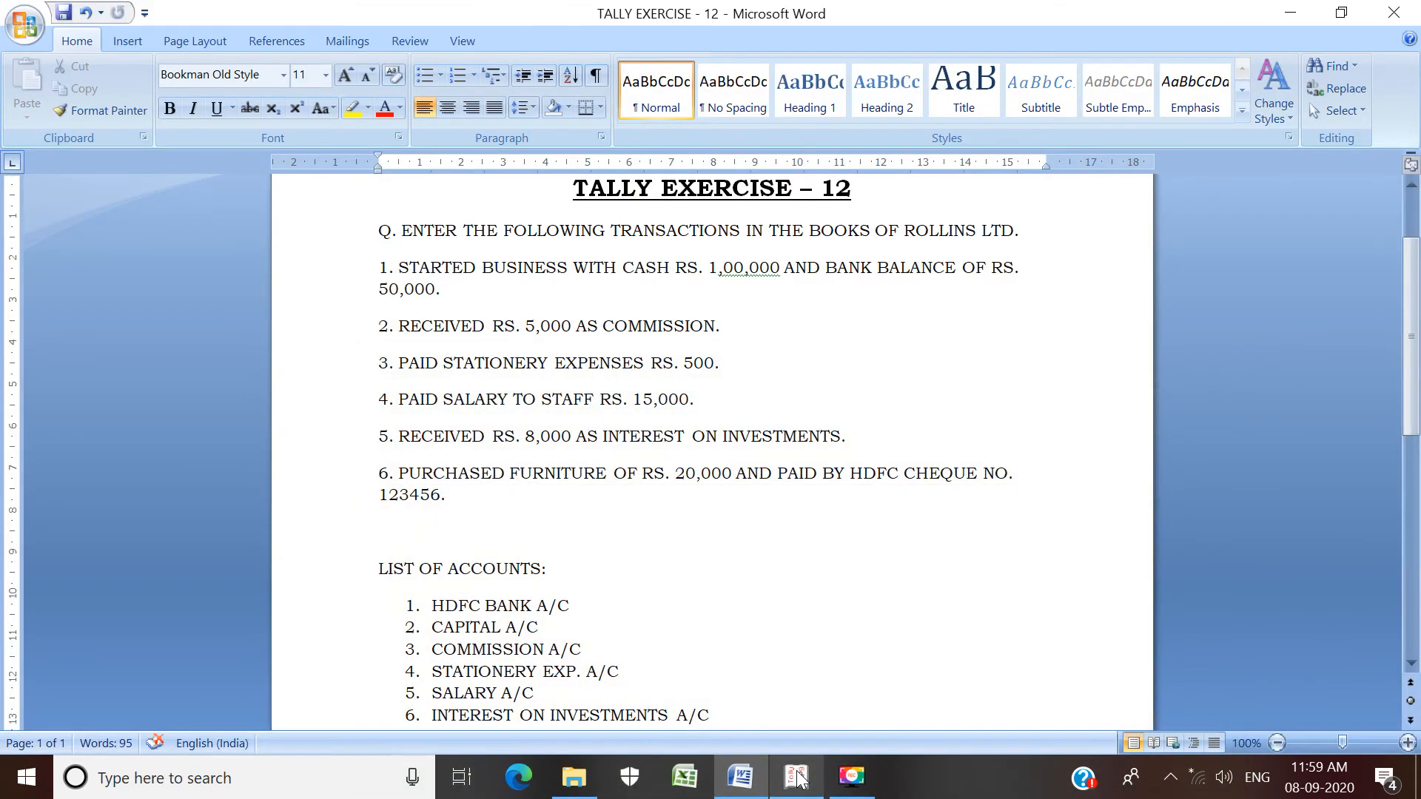
left_click(796, 776)
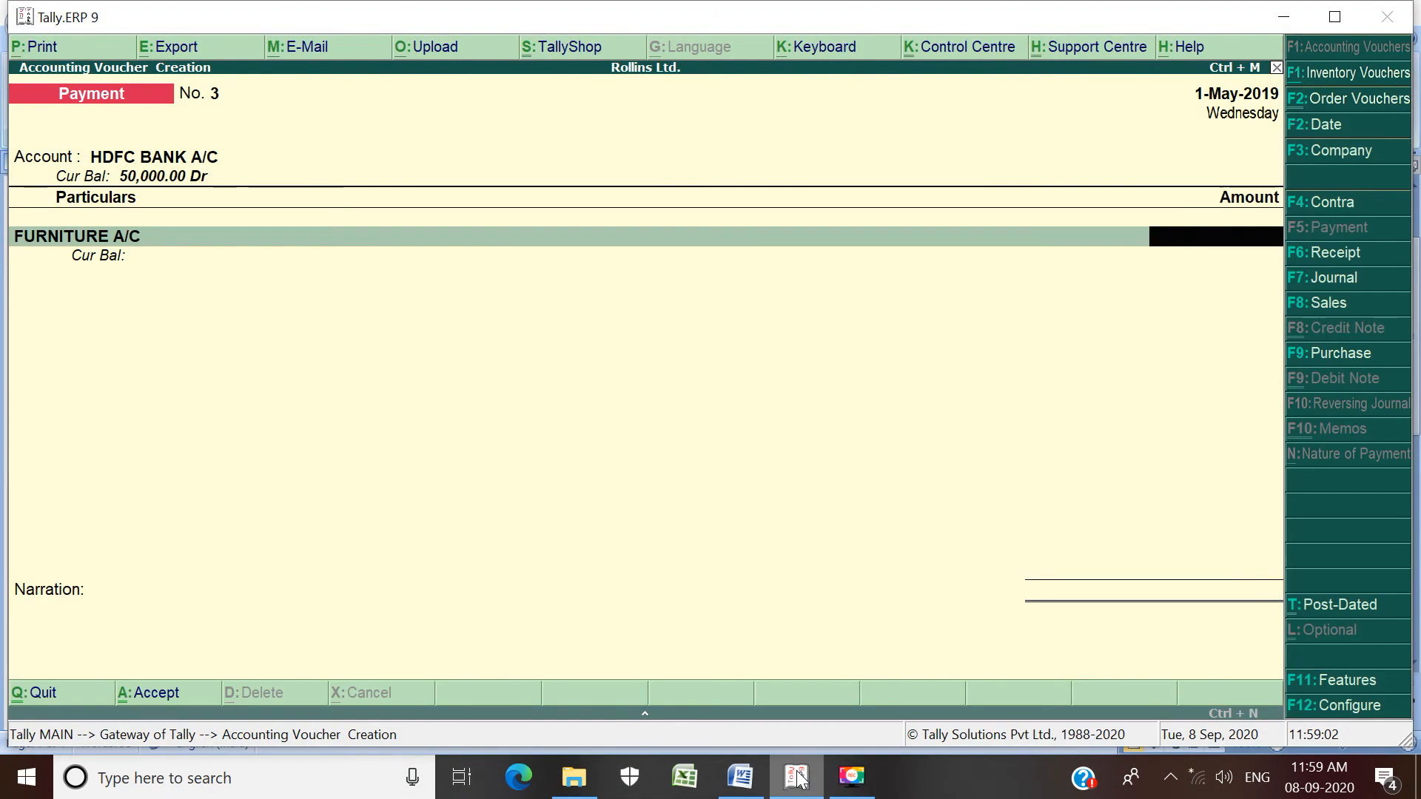
type("20000")
key("Return")
key("Return")
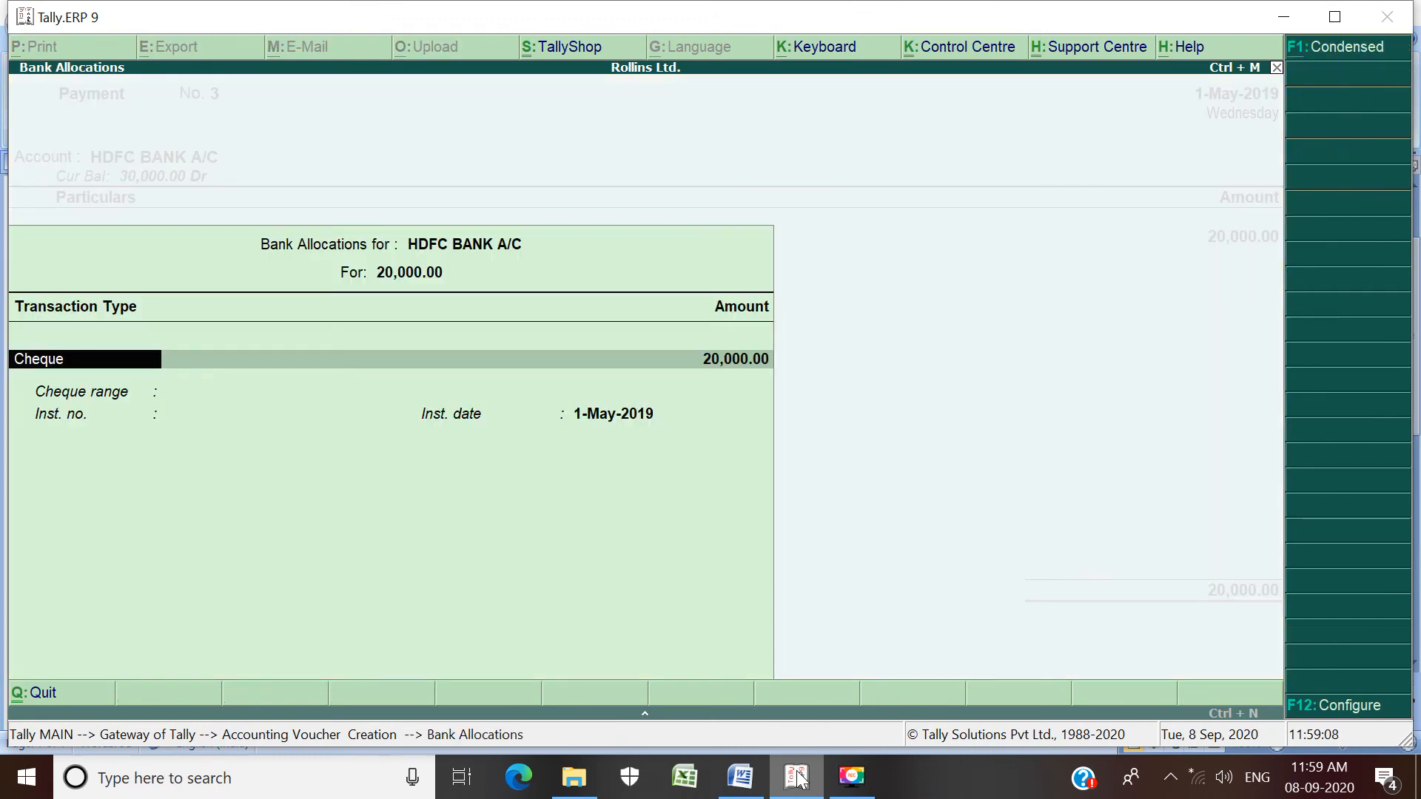
Step: Allocate the 20,000 as a cheque with range Not Applicable and instrument number 123456, and save the payment without a narration
key("Return")
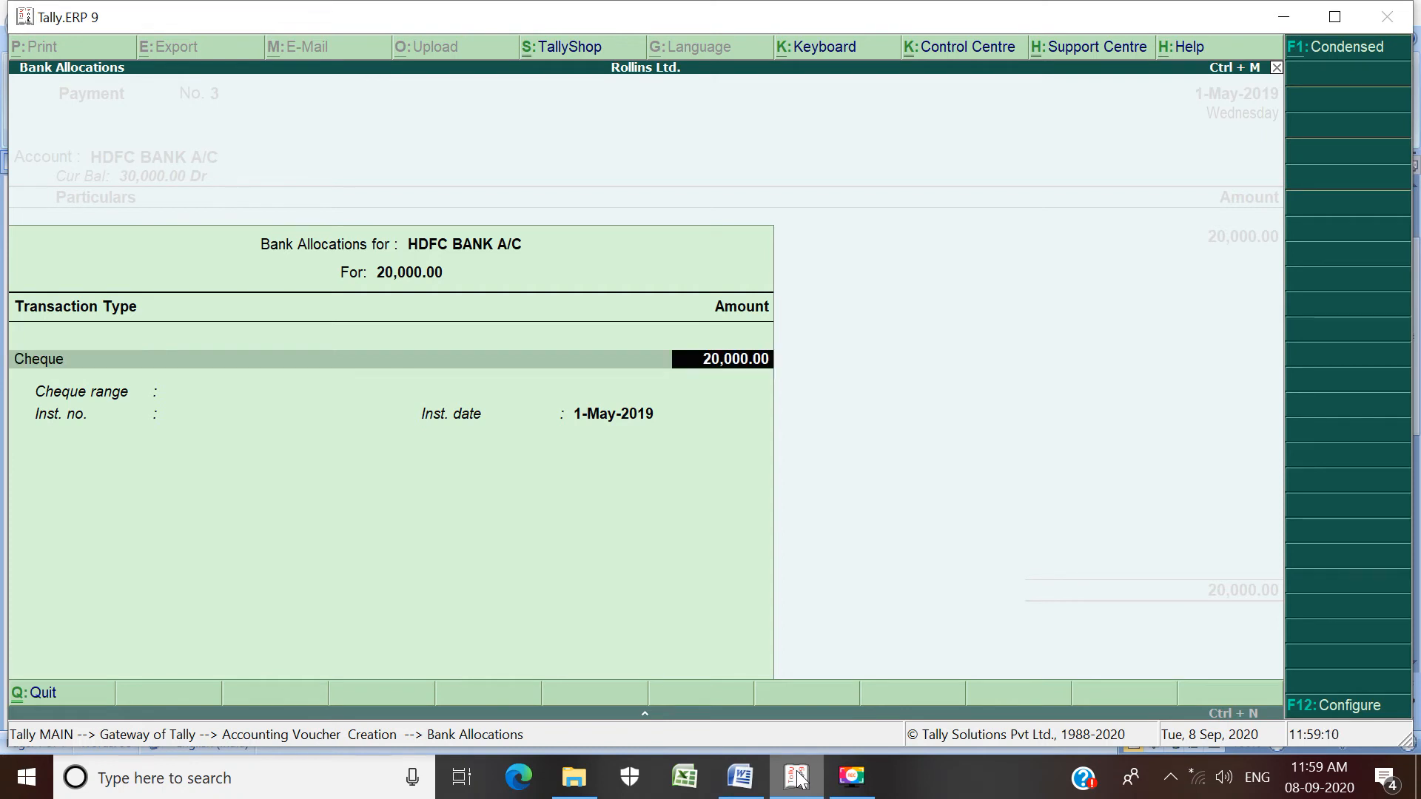
key("Return")
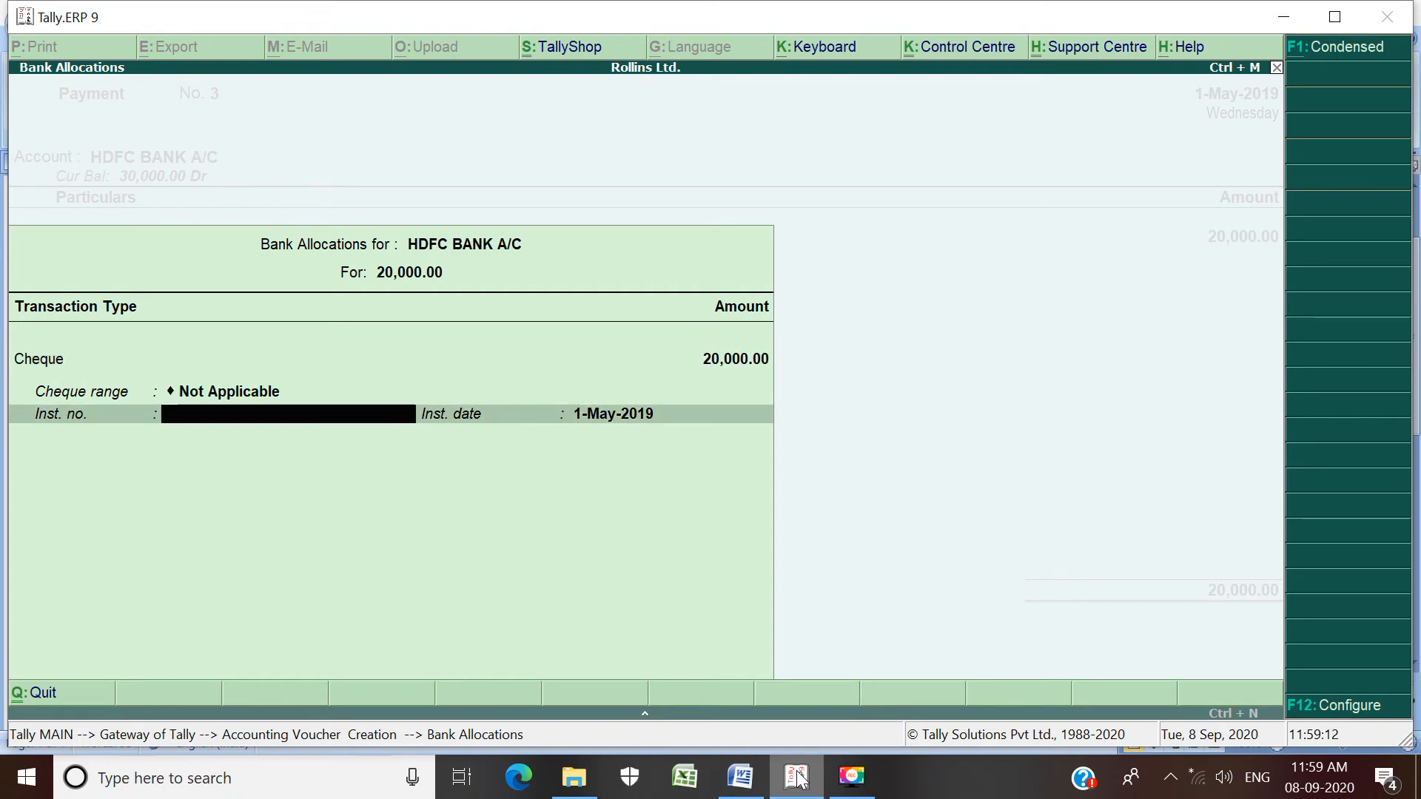
key("BackSpace")
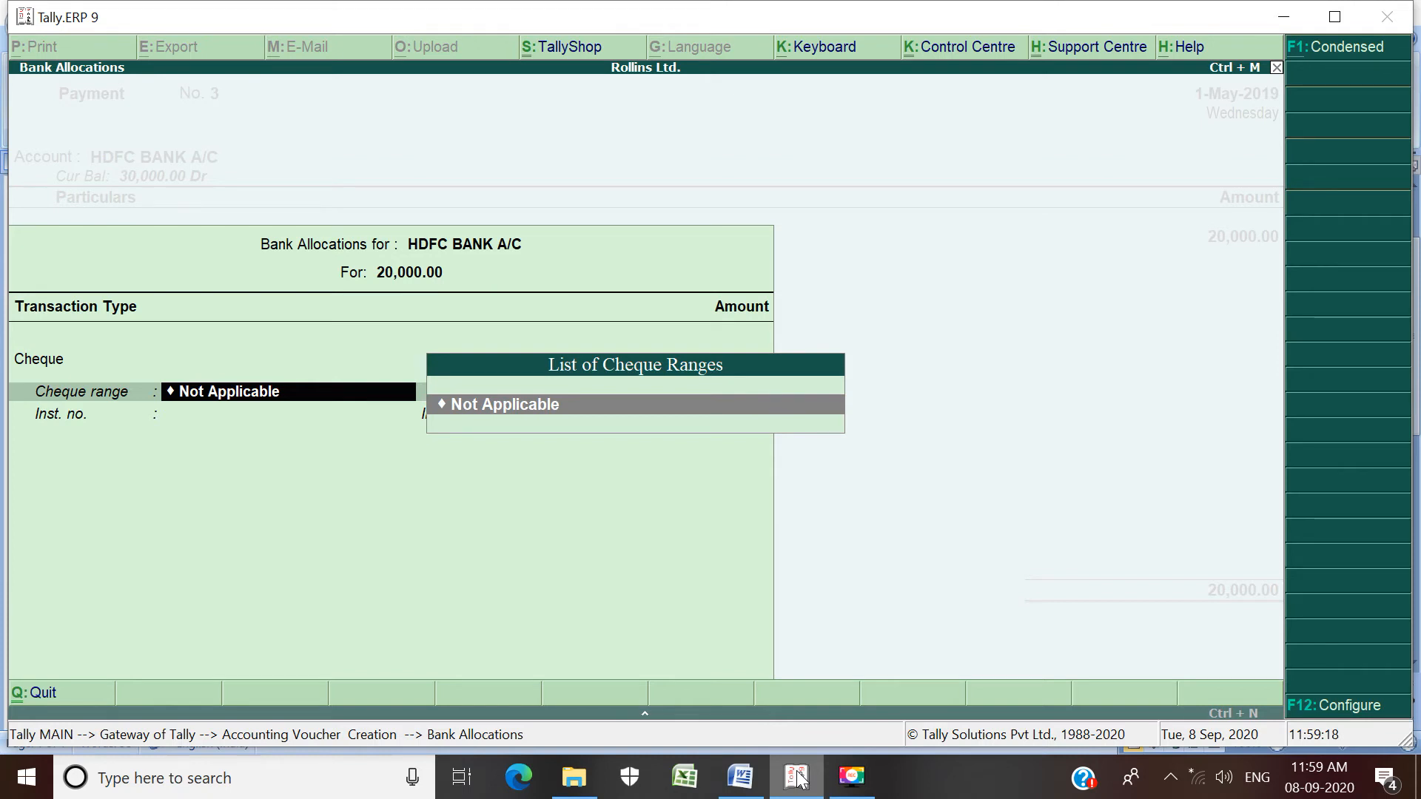
left_click(521, 406)
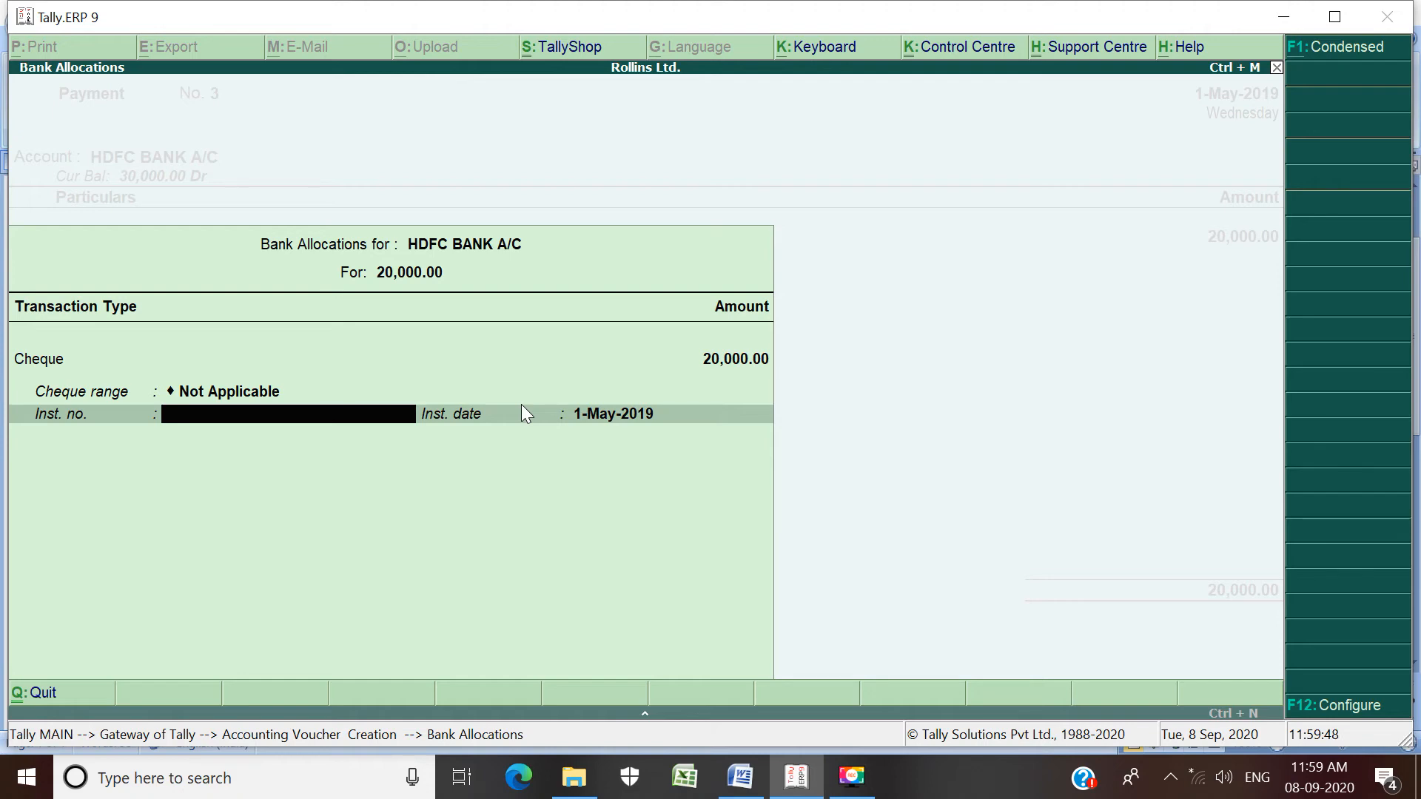
type("123456")
key("Return")
key("Return")
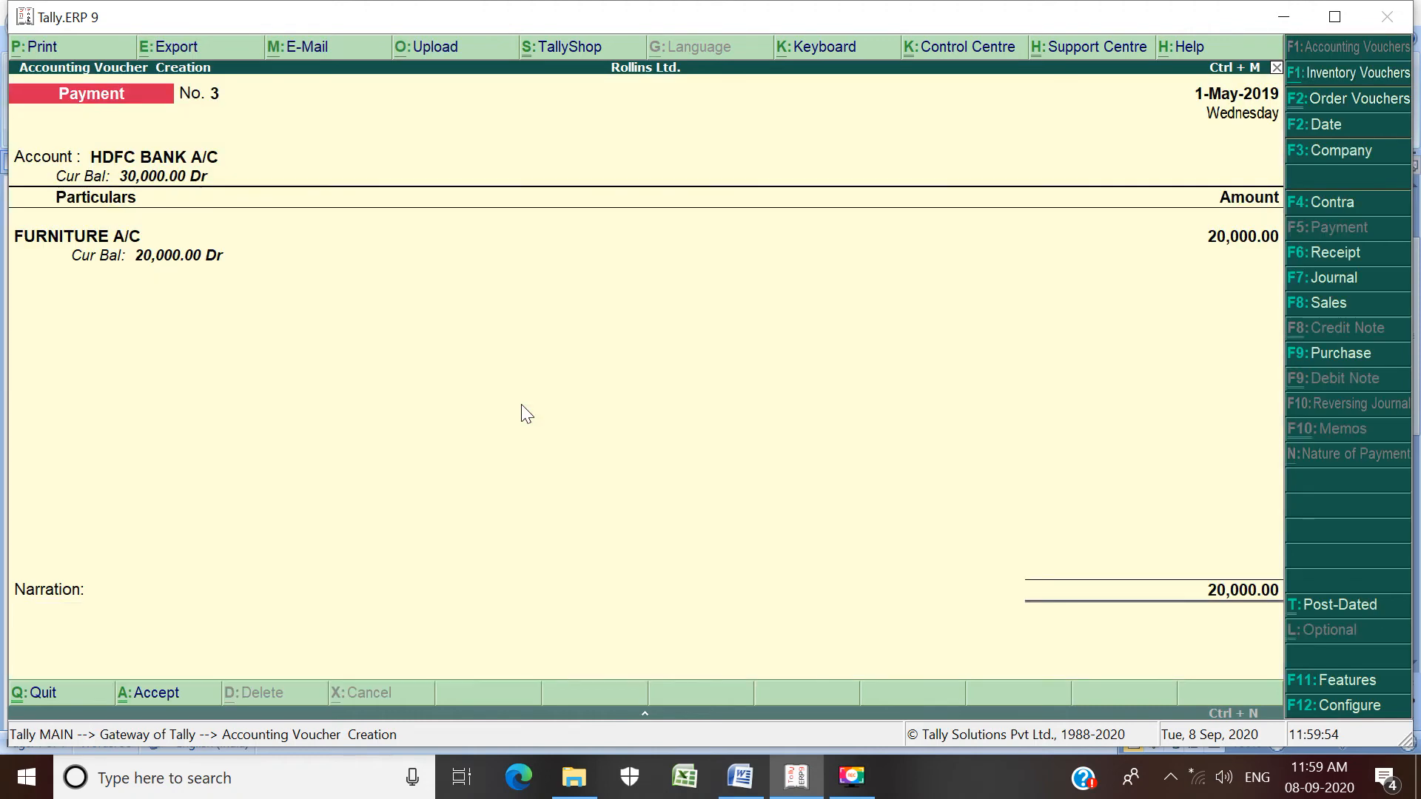
key("Return")
key("Return")
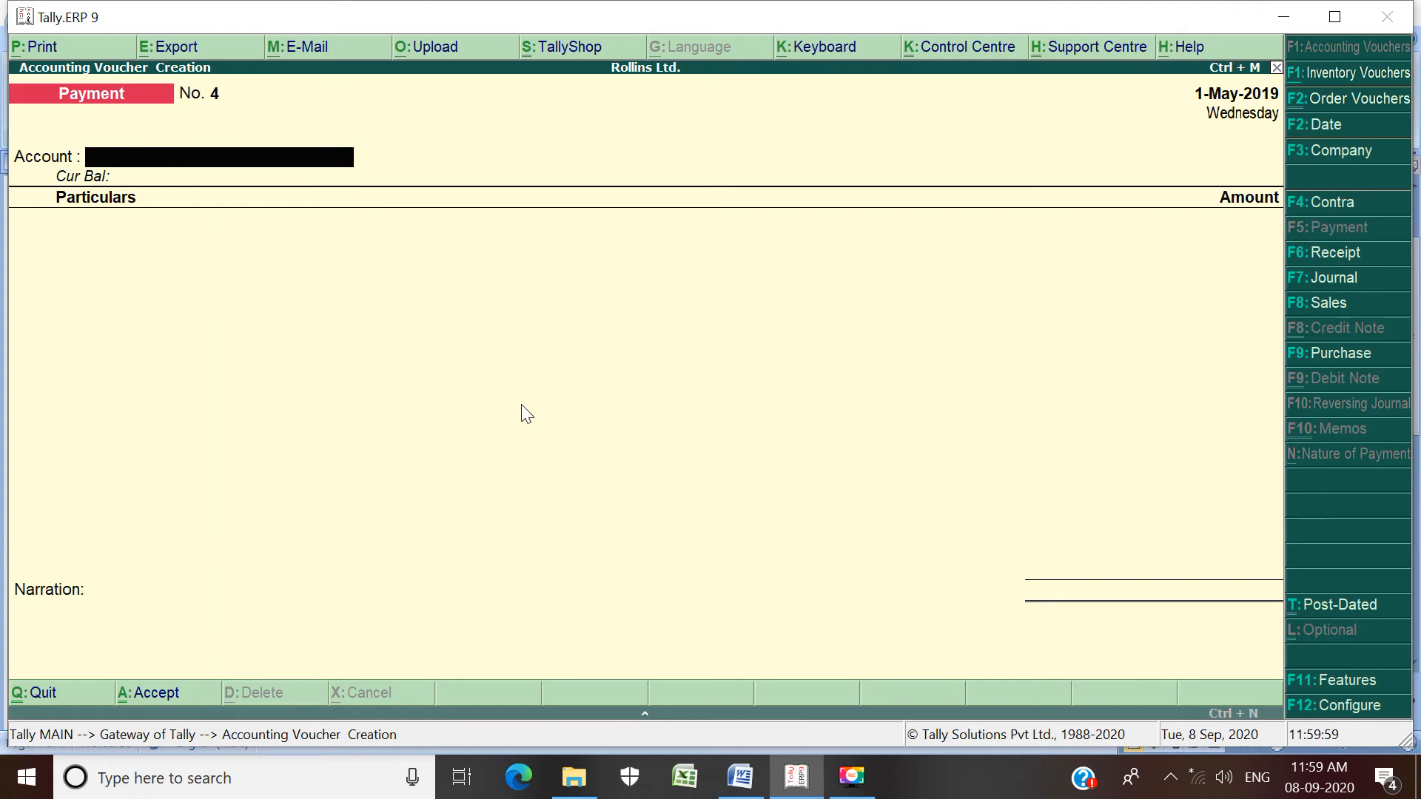
Step: Open the Day Book to review the vouchers, and inspect the STATIONERY EXP. A/C payment entry
key("Escape")
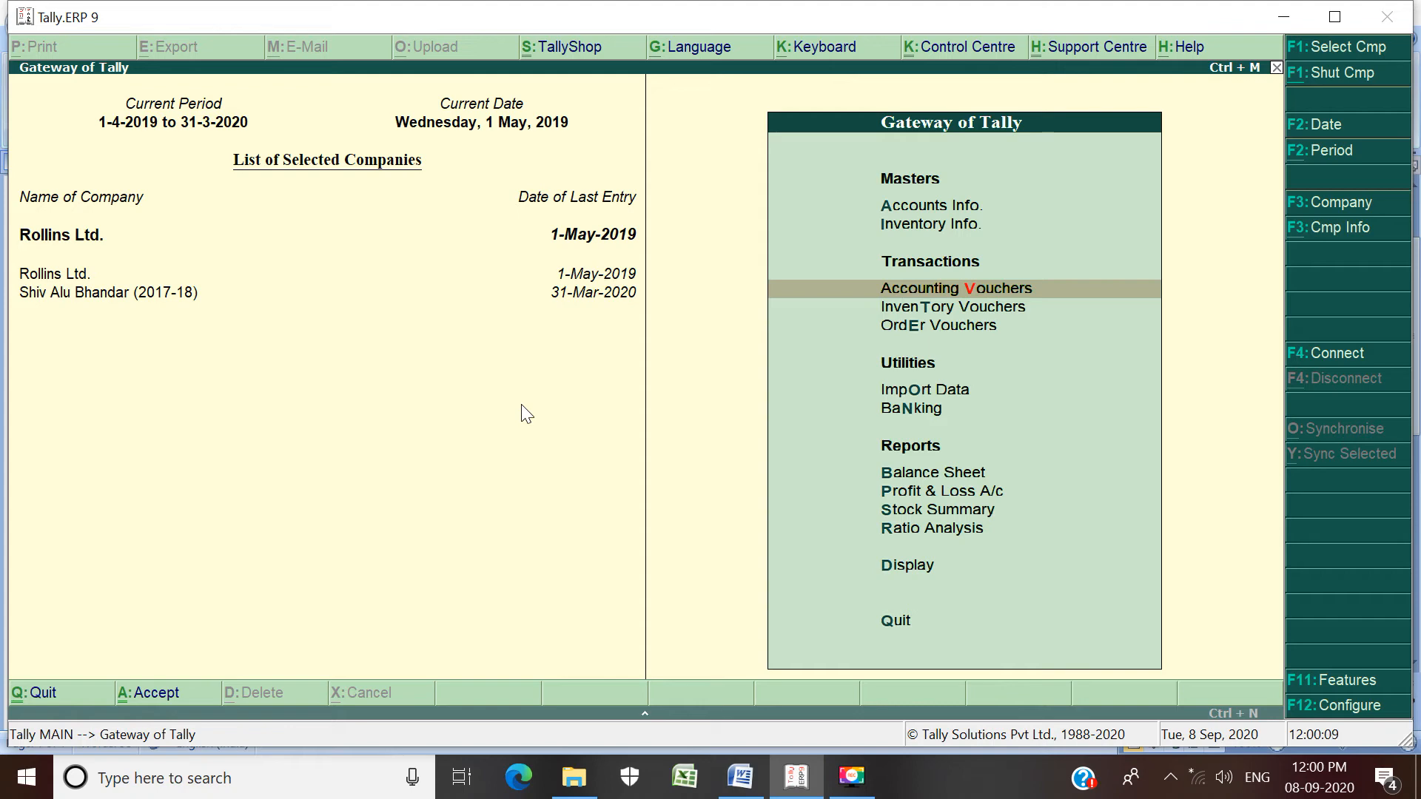
key("d")
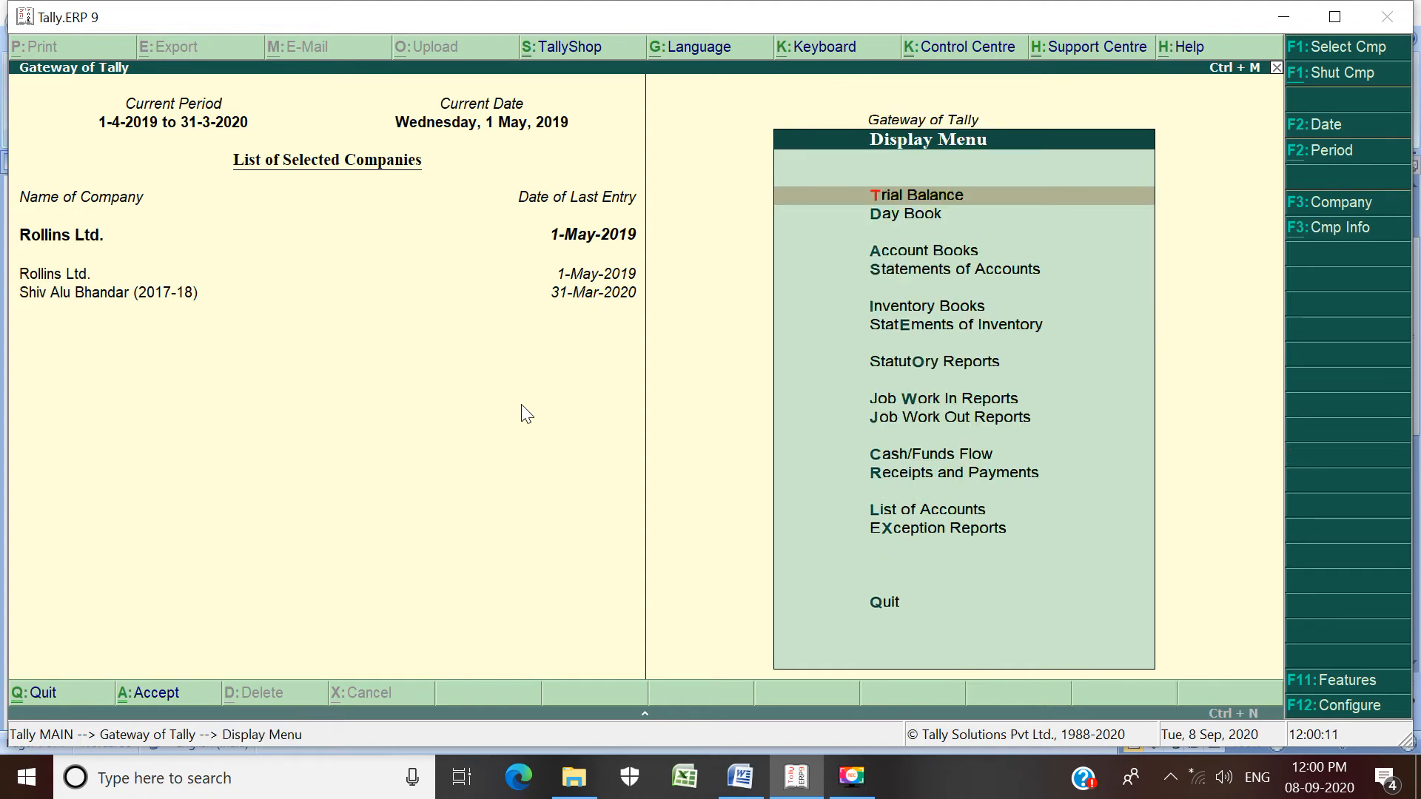
key("Down")
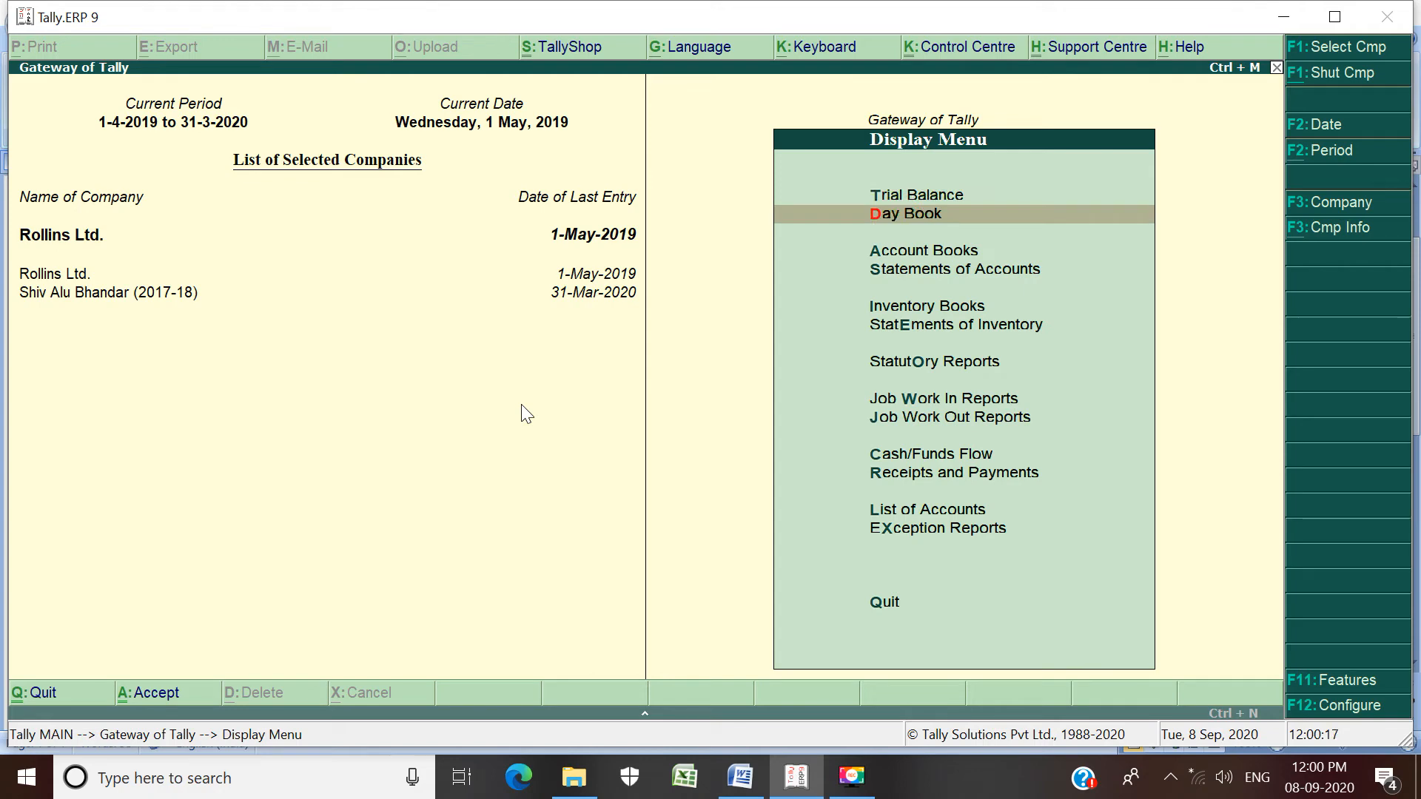
key("Return")
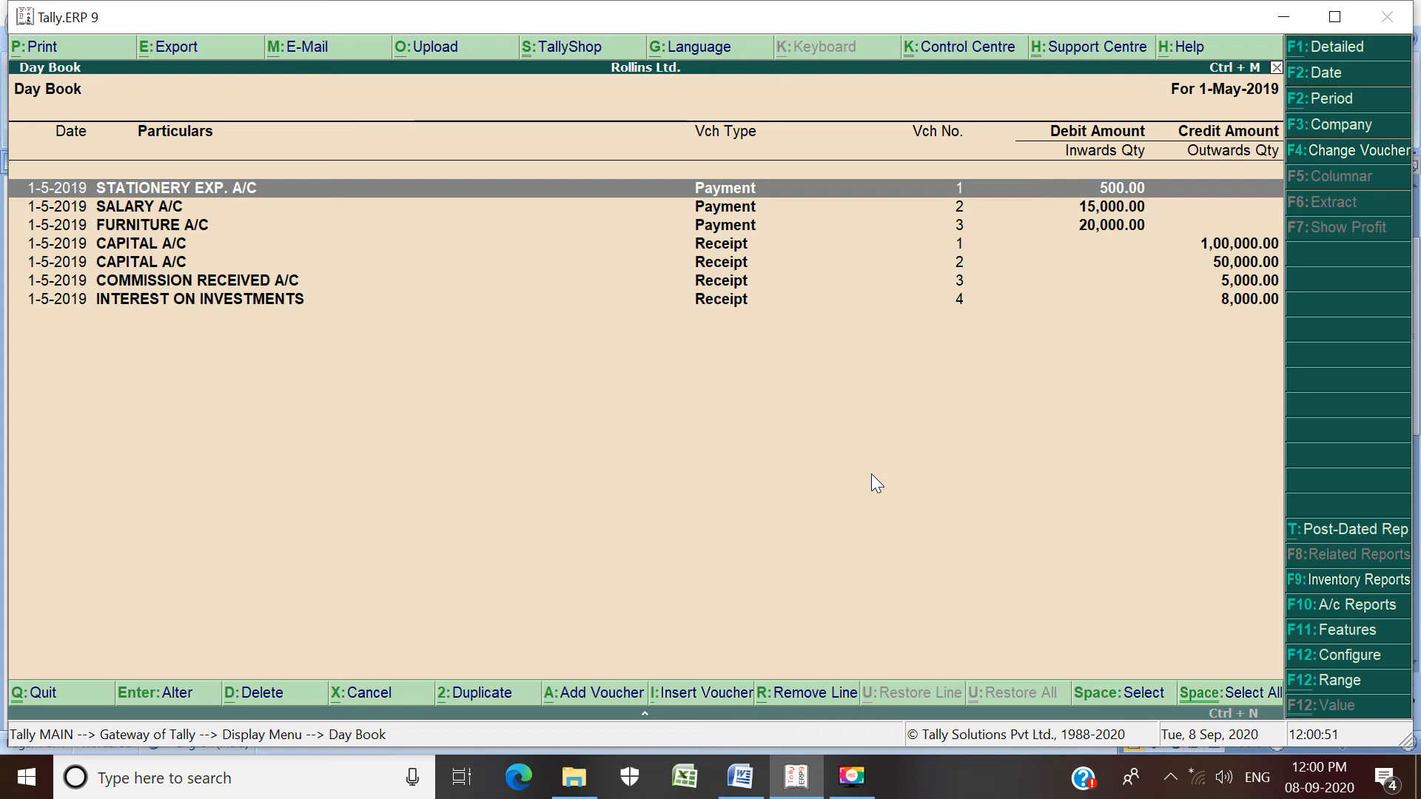
key("Return")
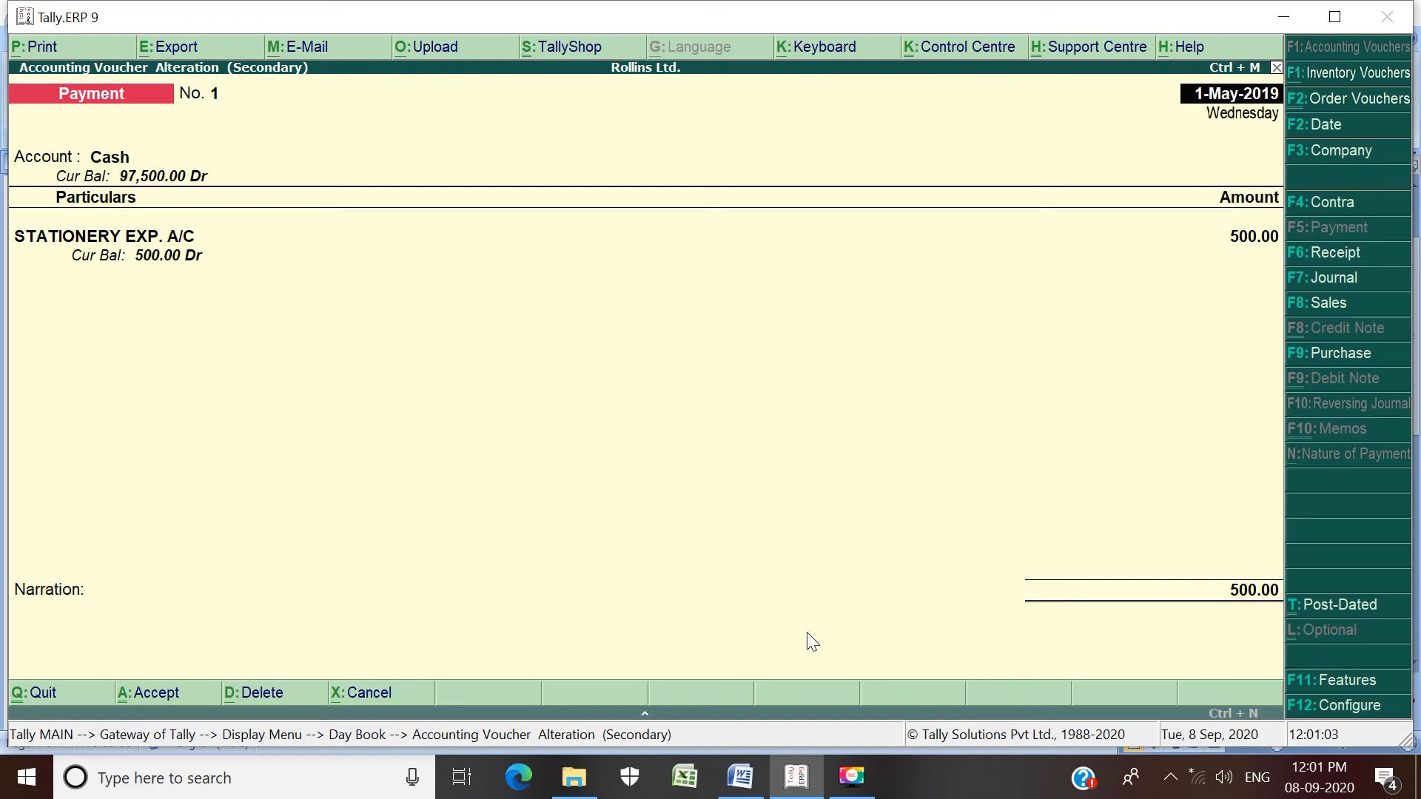
key("Return")
key("Return")
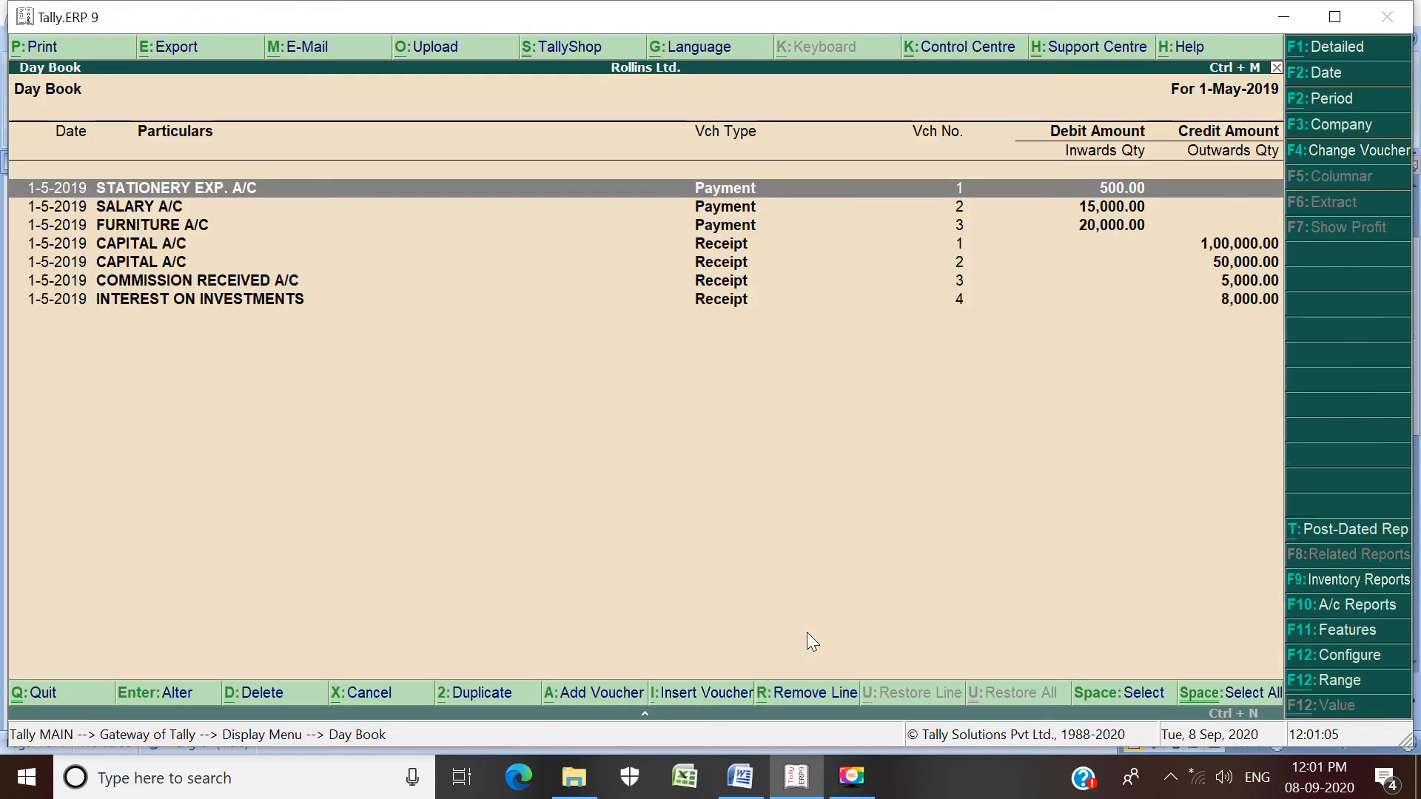
Step: Leave the Day Book and open the Profit & Loss A/c report for Rollins Ltd
key("Escape")
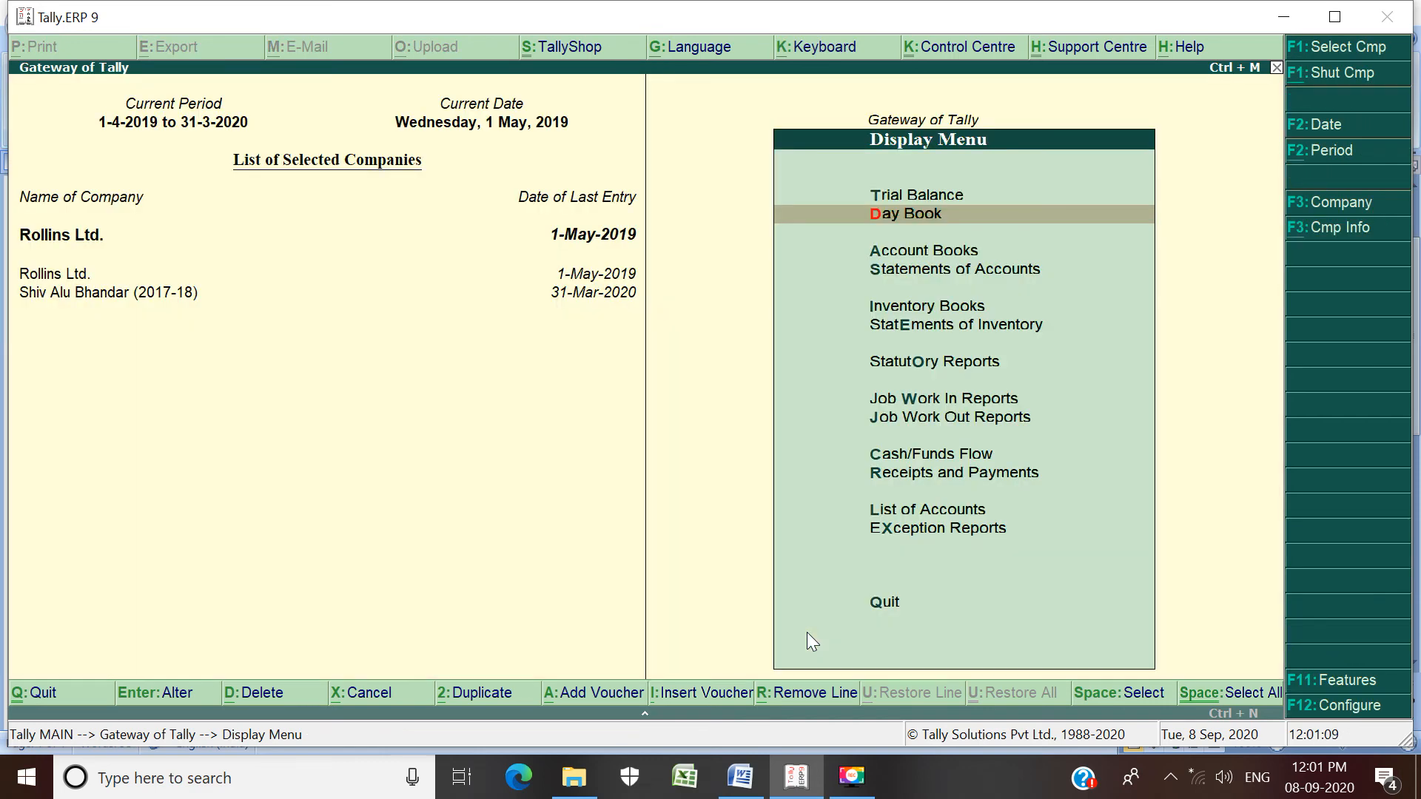
key("Escape")
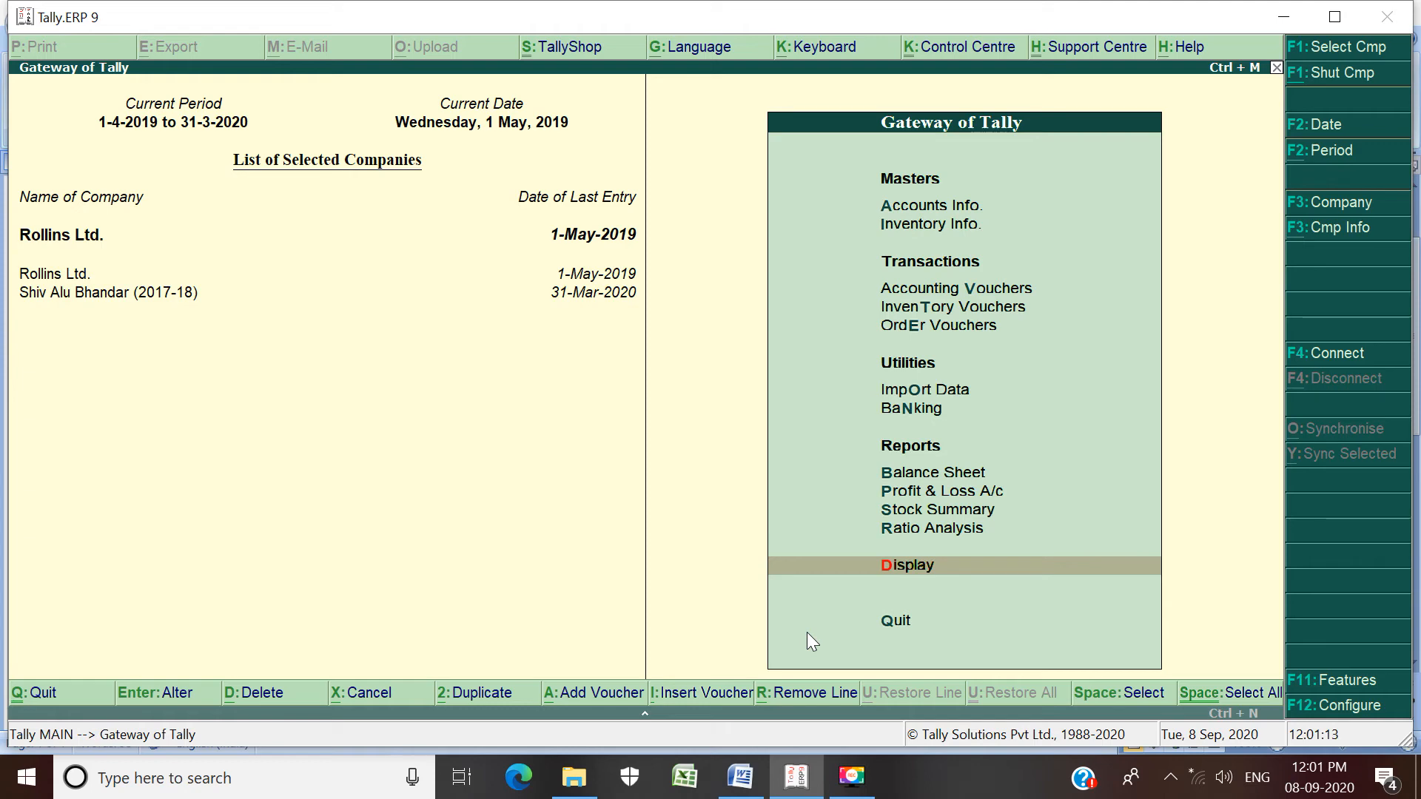
key("Up")
key("Up")
key("Up")
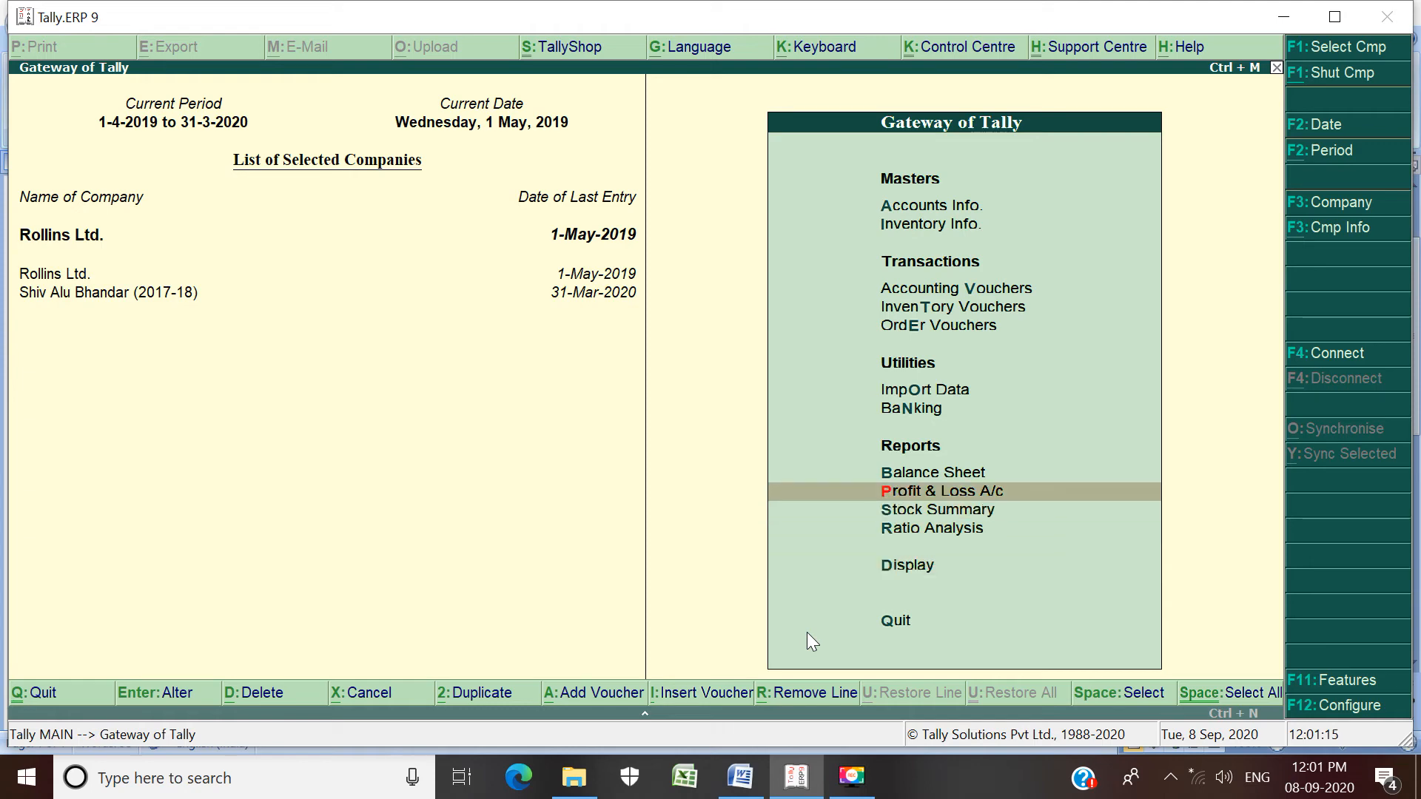
key("Return")
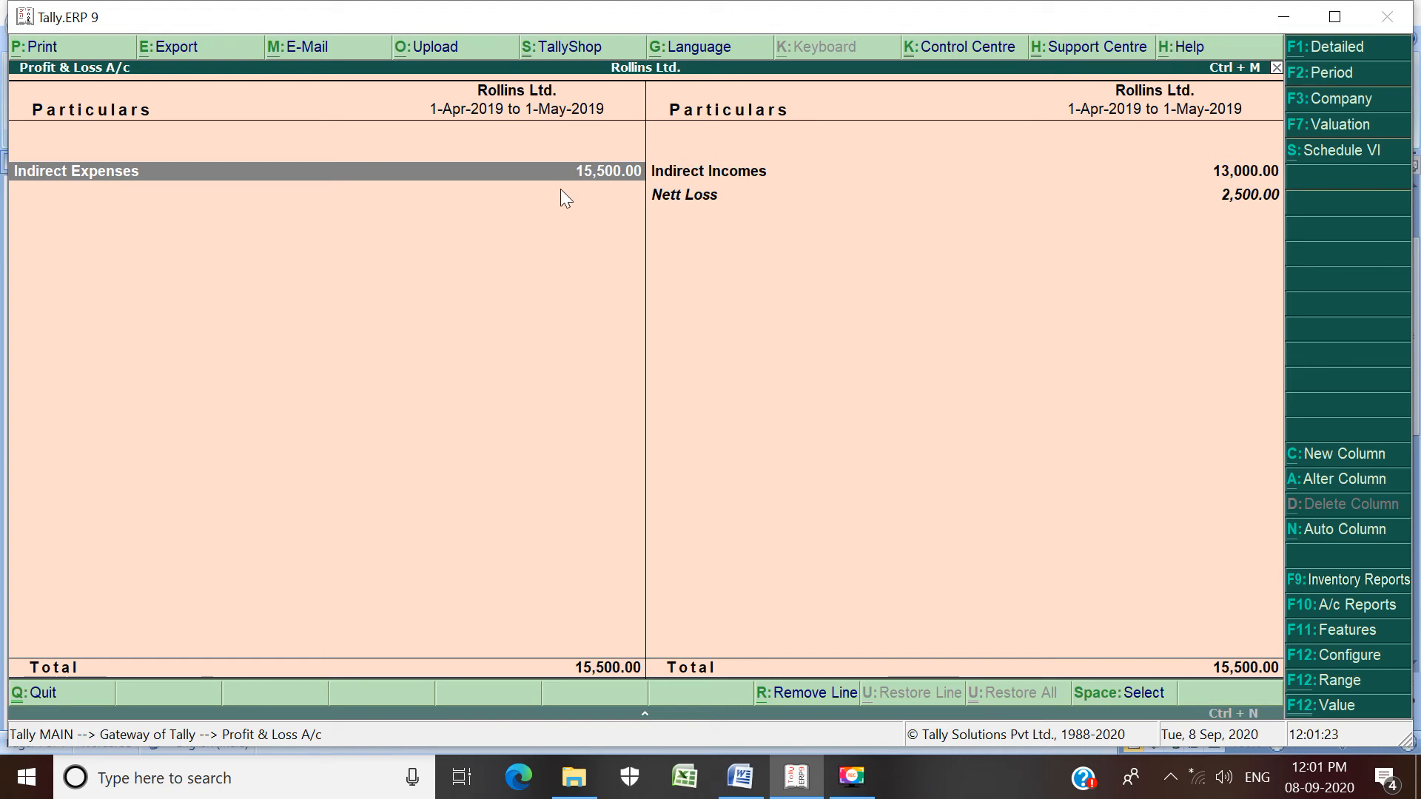
Step: Show the Profit & Loss A/c in detailed view, examine the Indirect Incomes and Nett Loss lines, and leave the report
left_click(1339, 49)
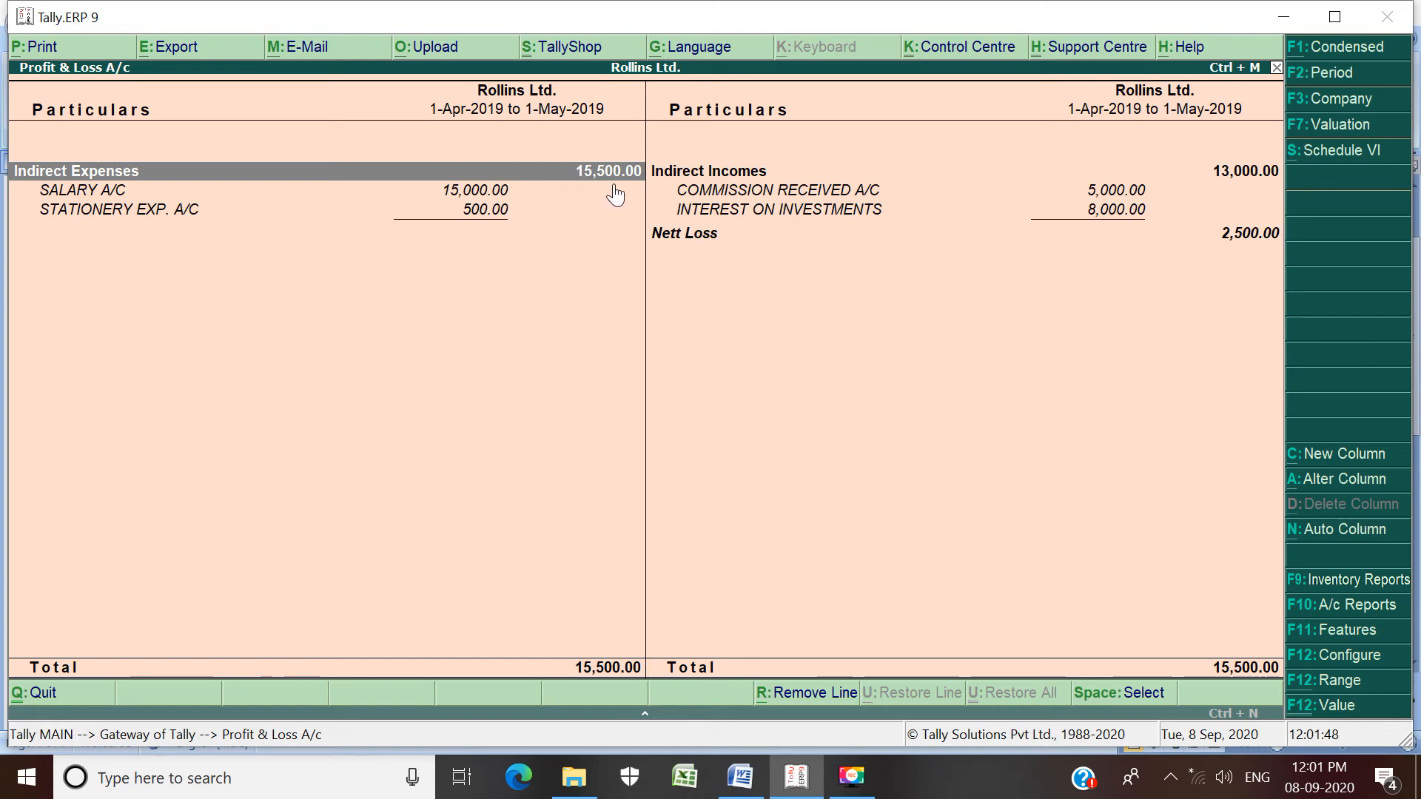
left_click(1234, 177)
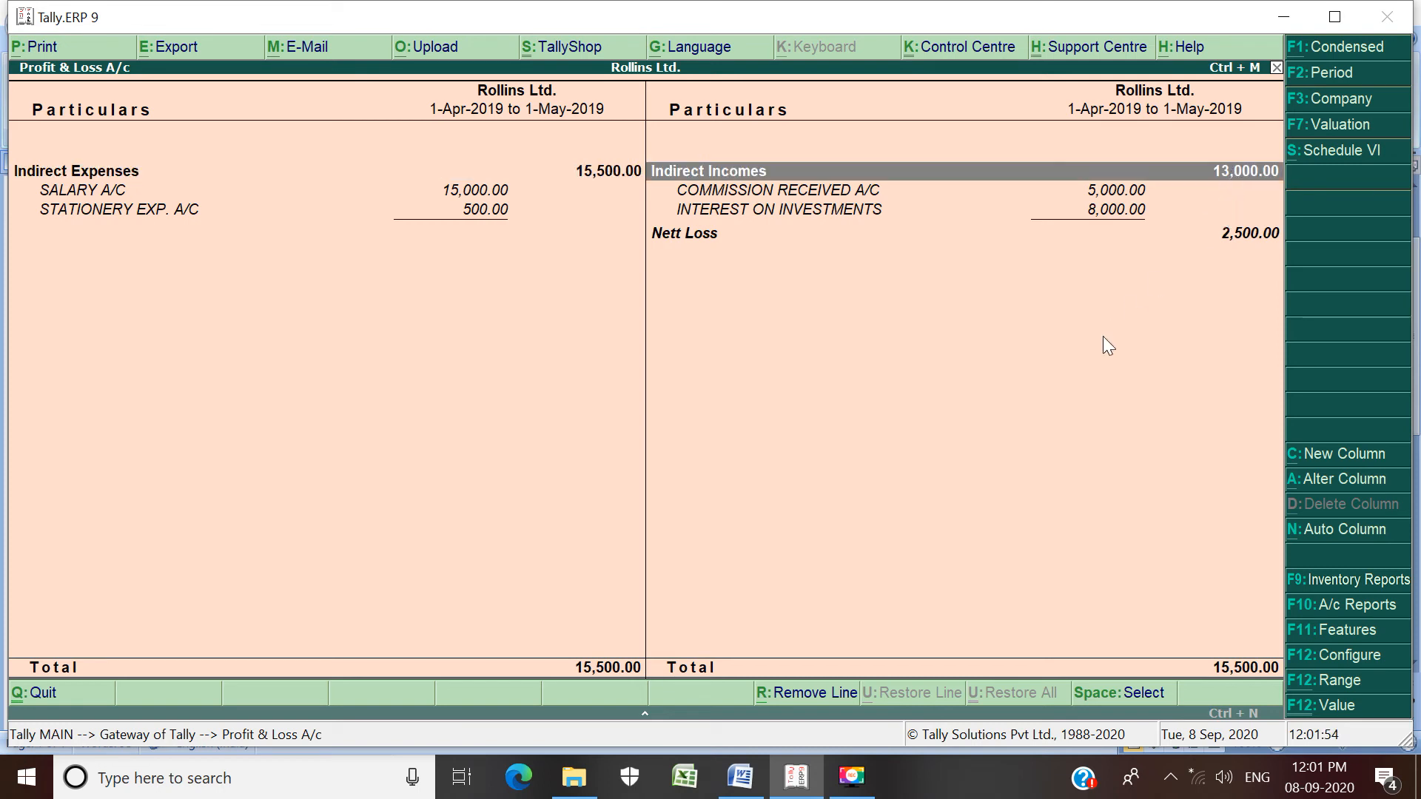
left_click(1225, 237)
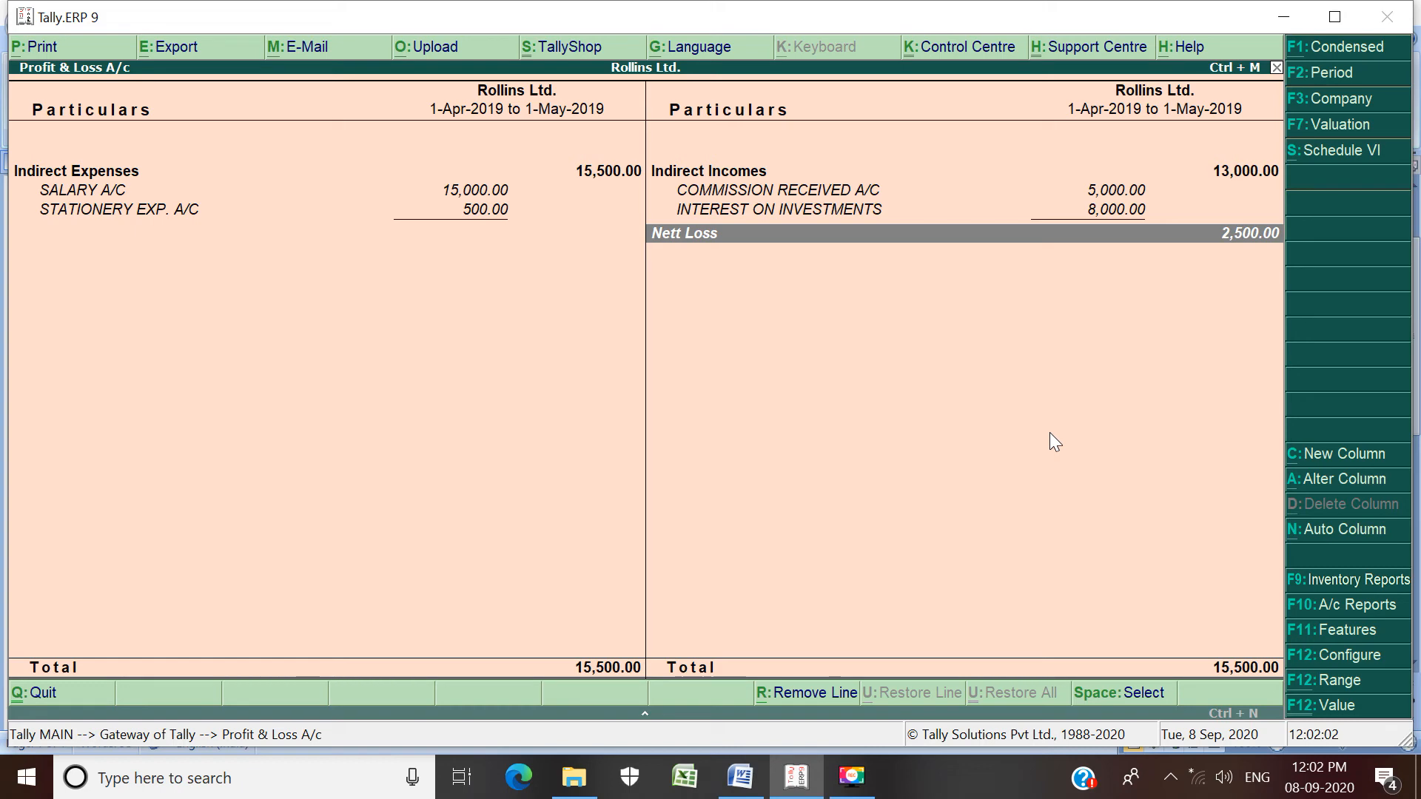
key("Escape")
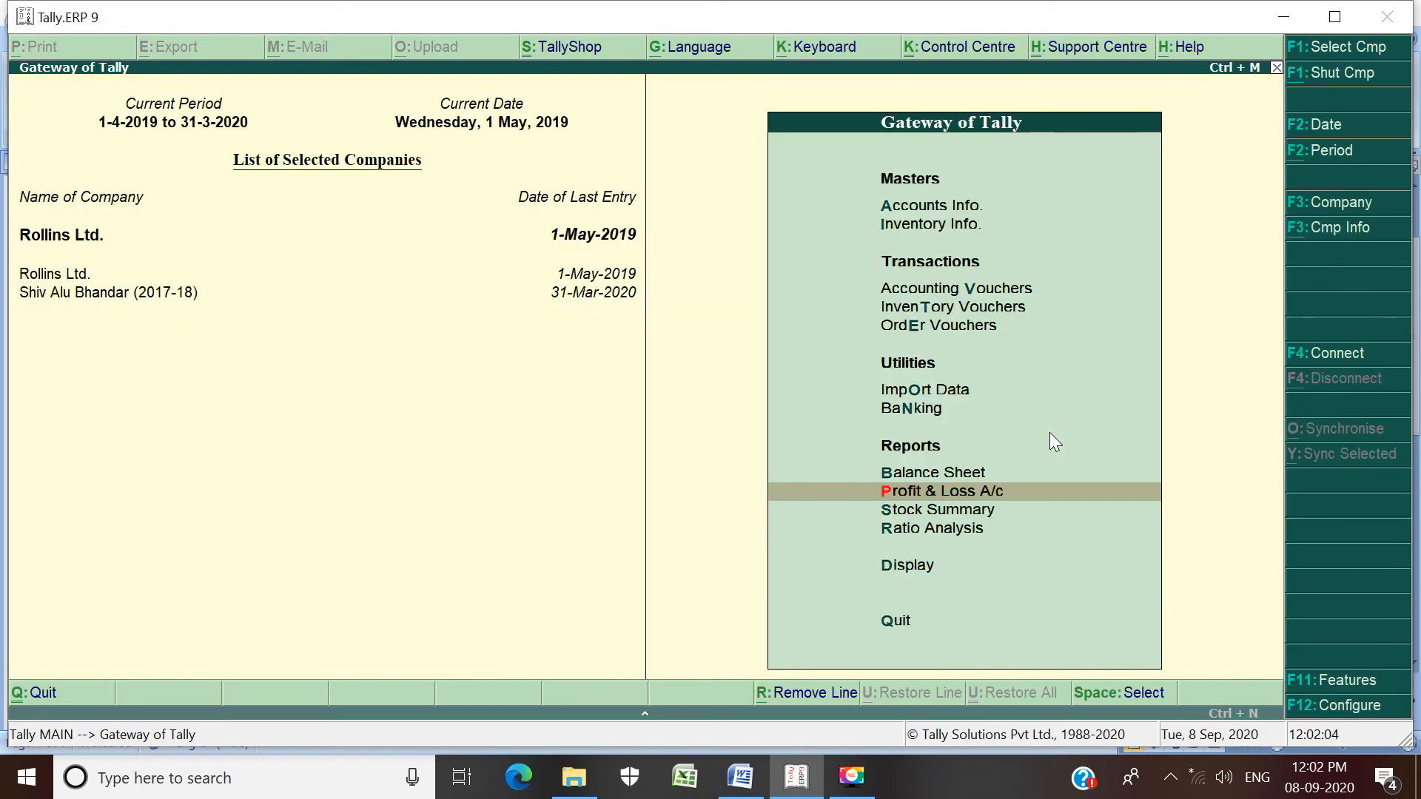
Step: Open the Balance Sheet of Rollins Ltd. and show it in detailed view
key("Up")
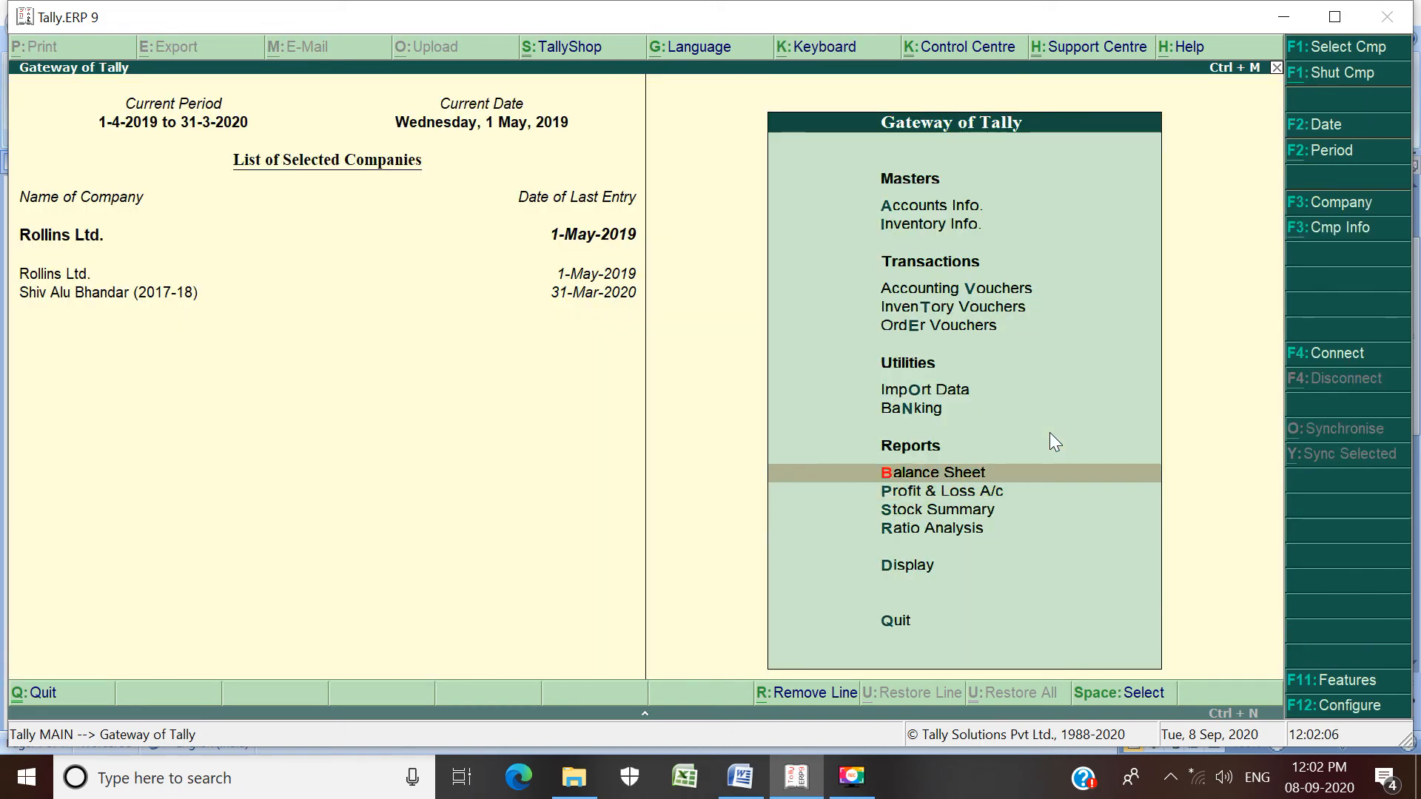
key("Return")
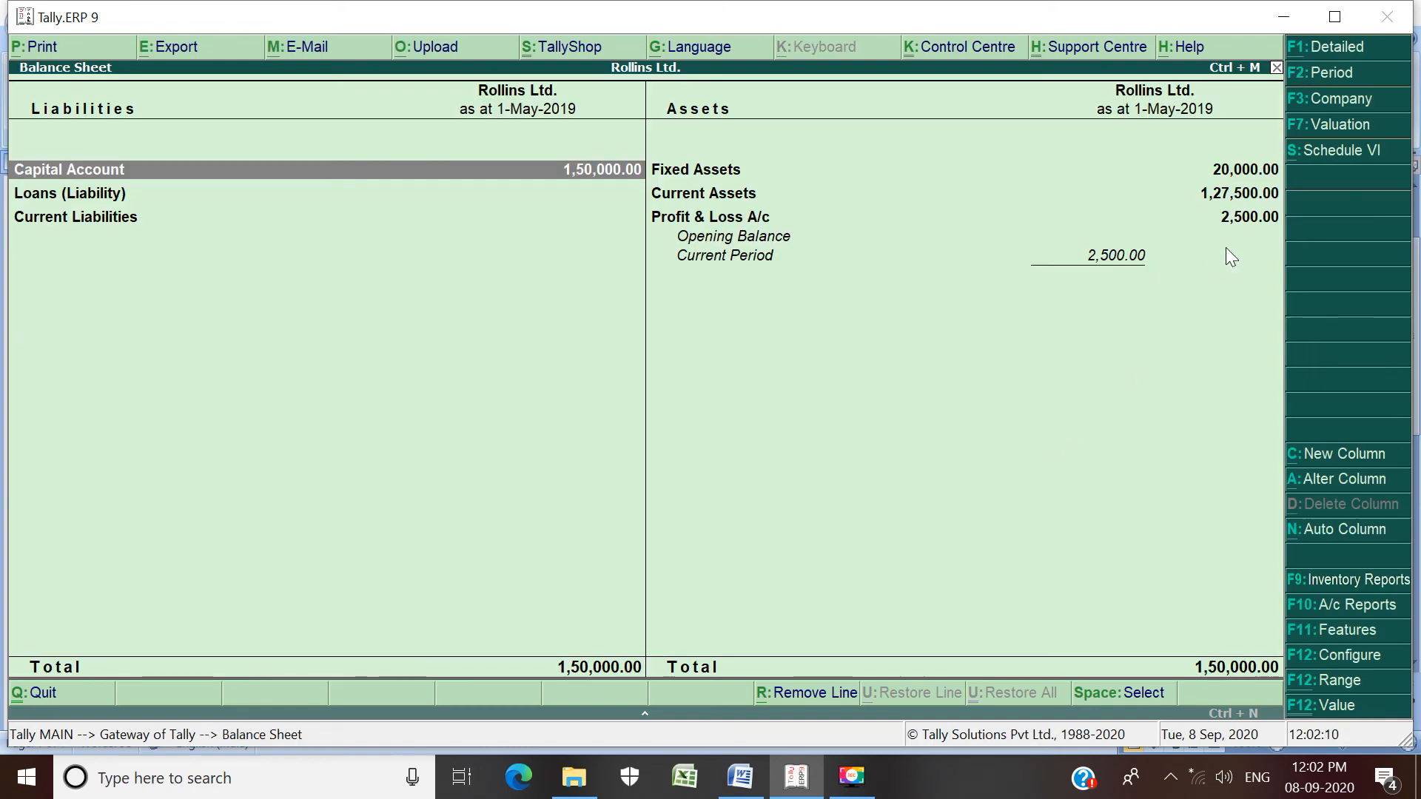
left_click(1344, 52)
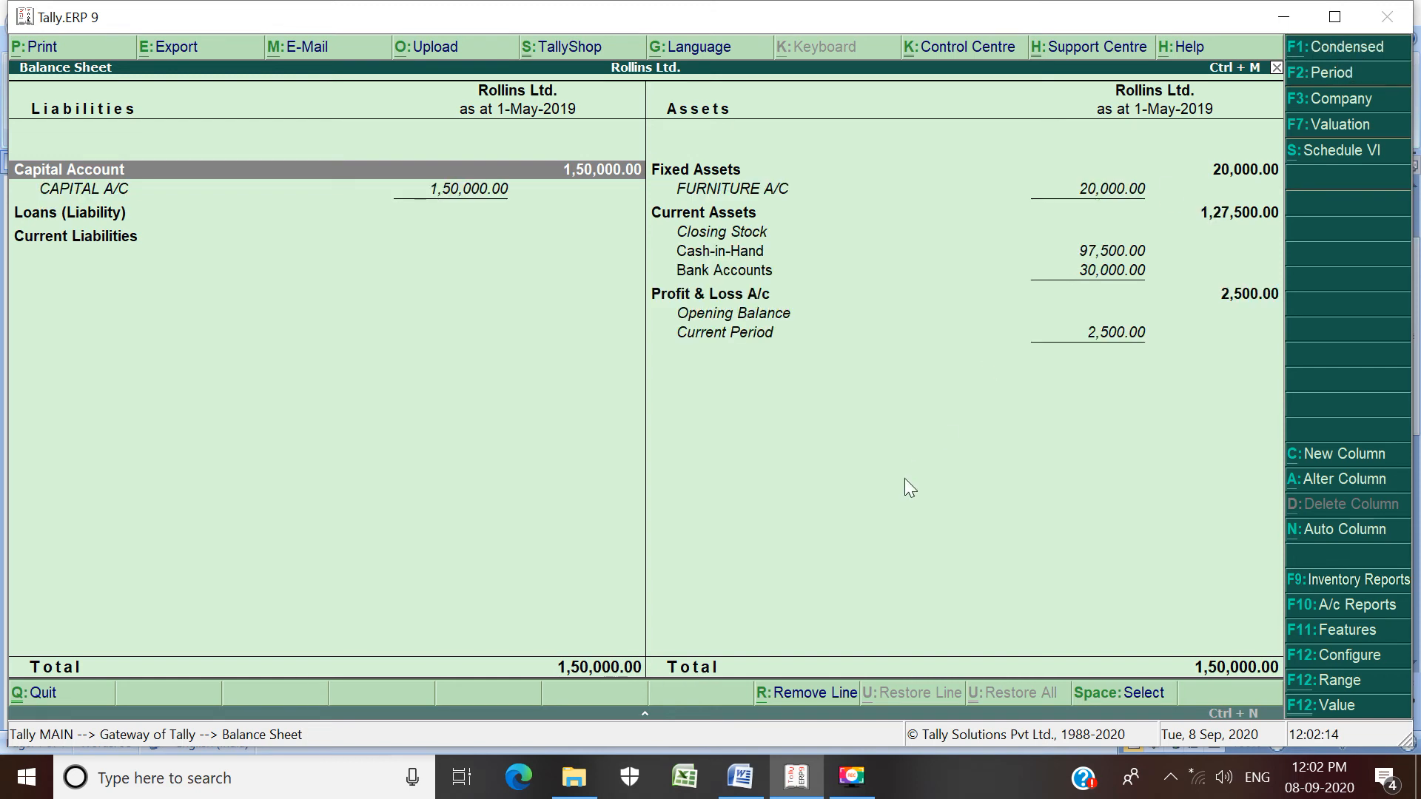
Step: Drill down from Cash-in-Hand under Current Assets to the Cash ledger's May vouchers, review them, and return to the Gateway of Tally
key("Right")
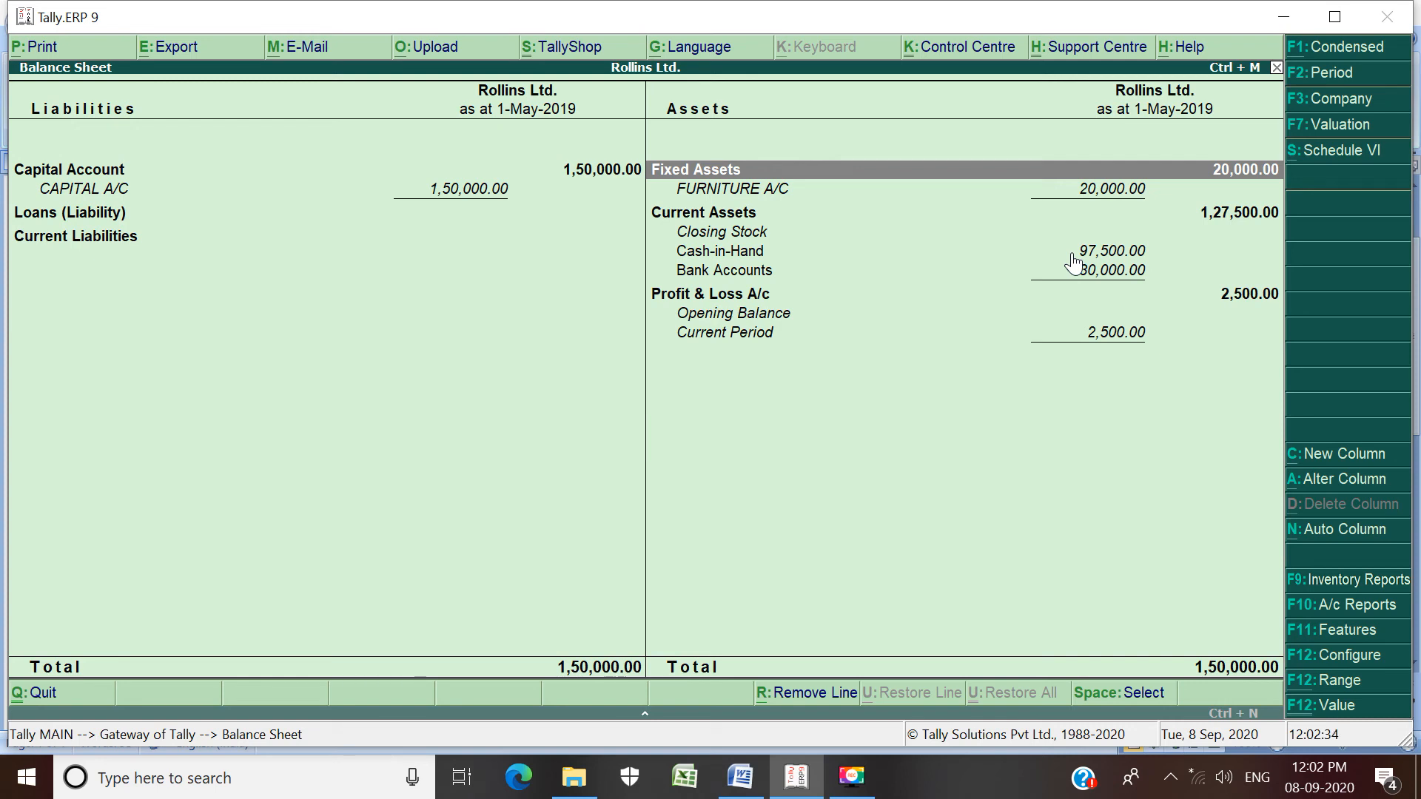
key("Down")
key("Down")
key("Down")
key("Down")
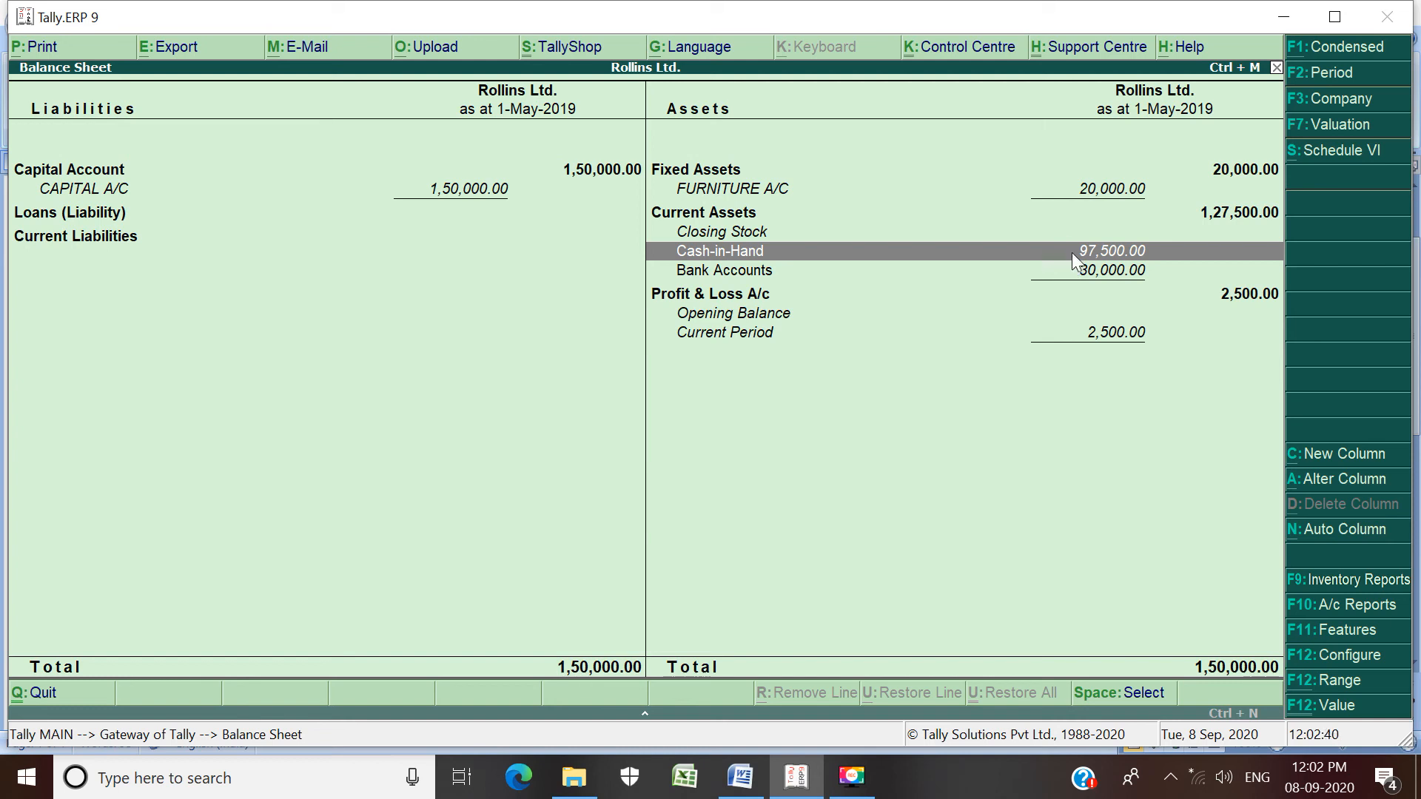
key("Return")
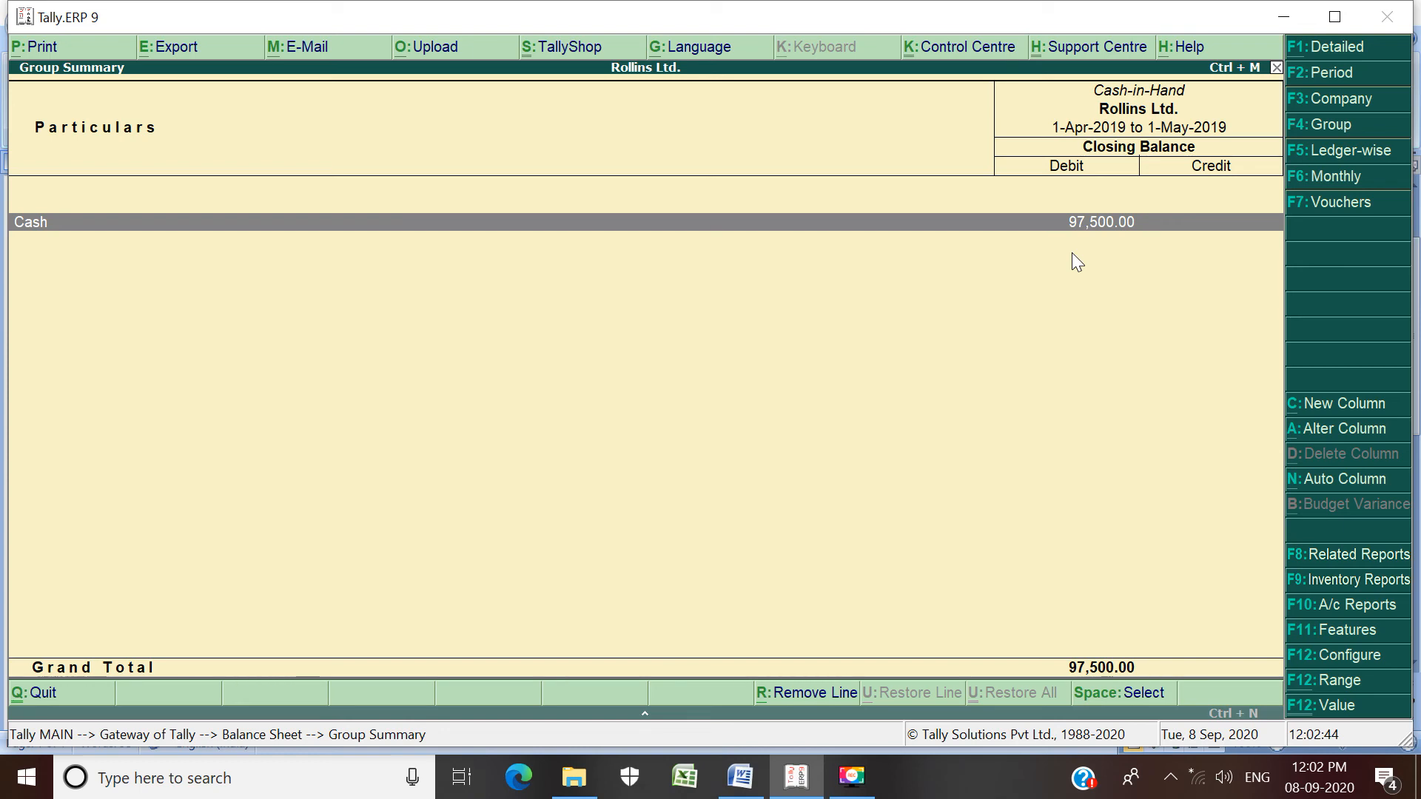
key("Return")
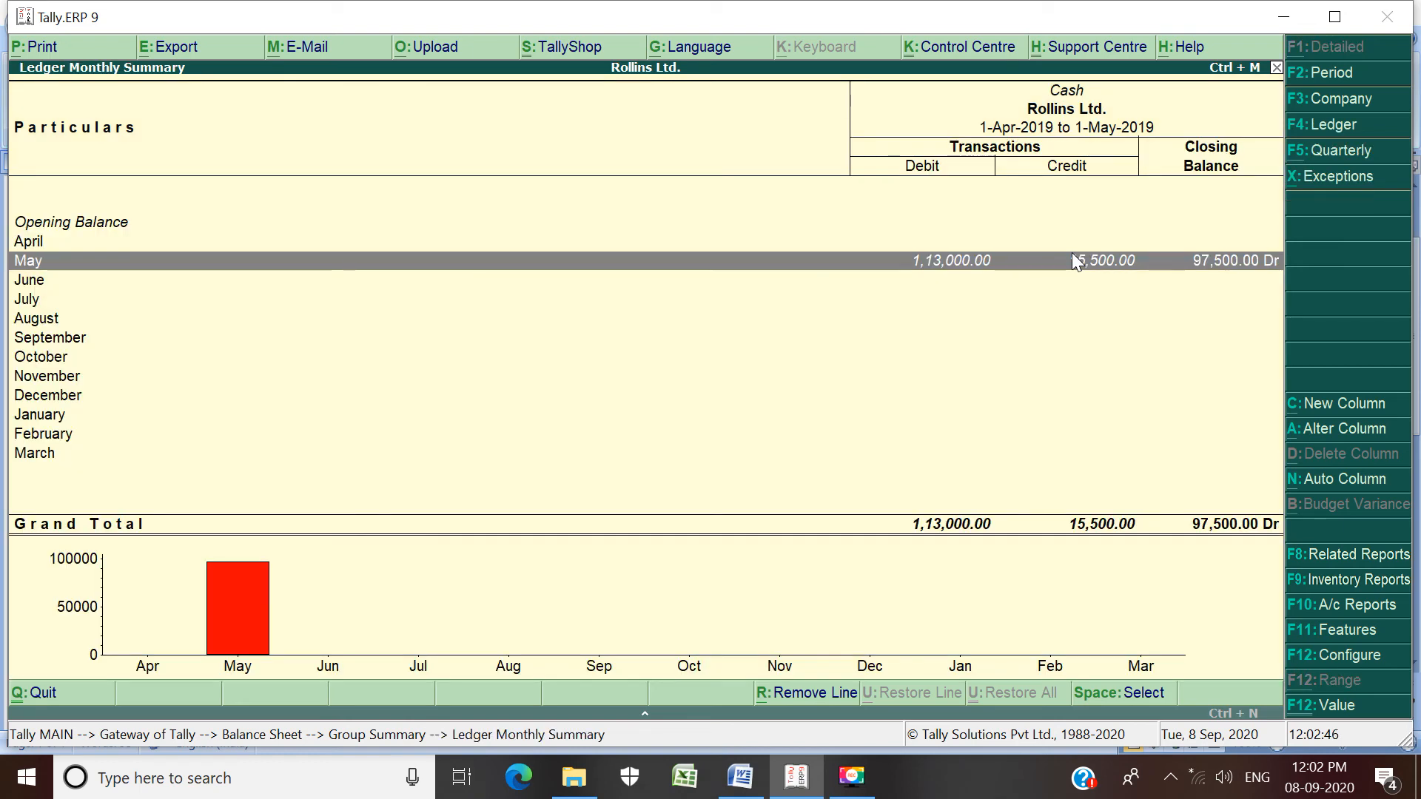
key("Return")
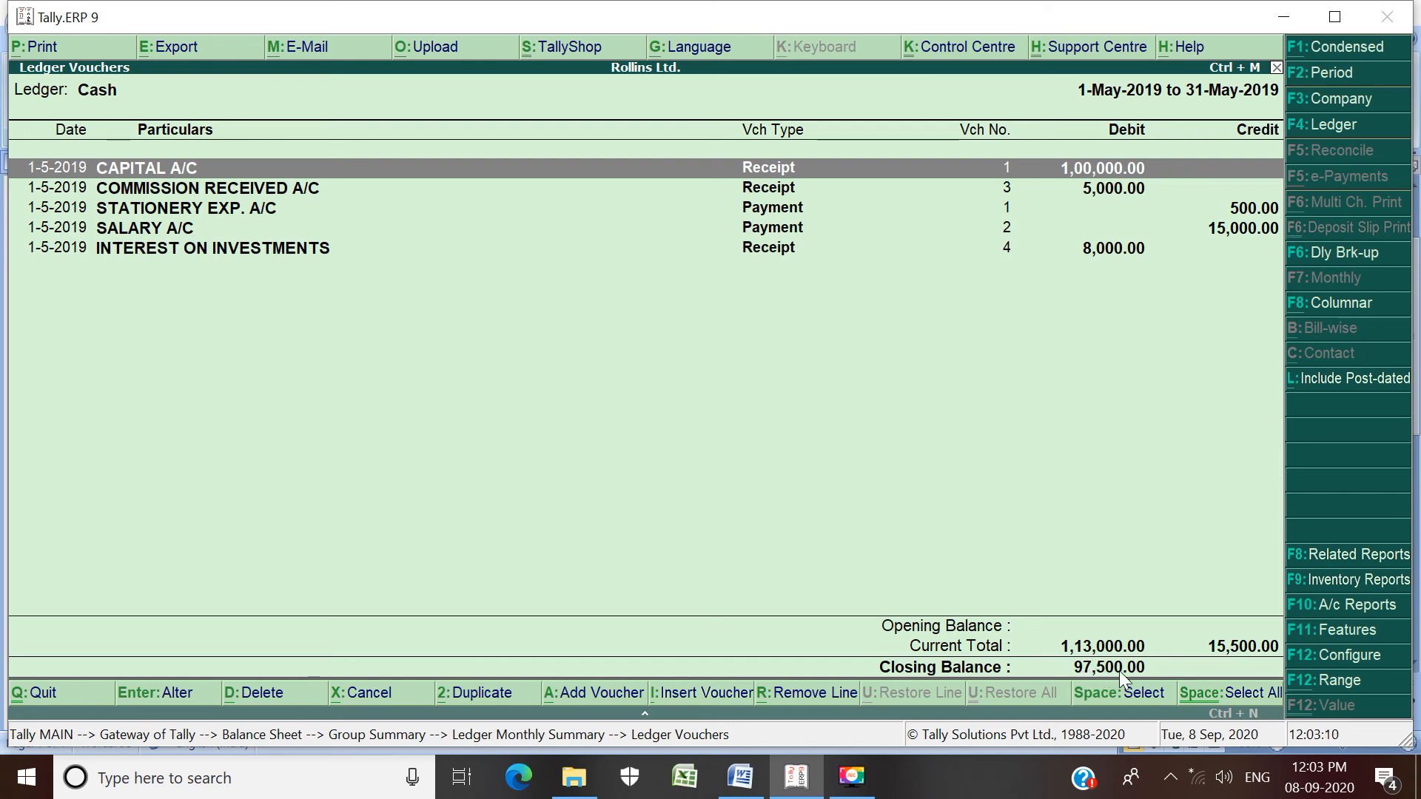
key("ctrl+m")
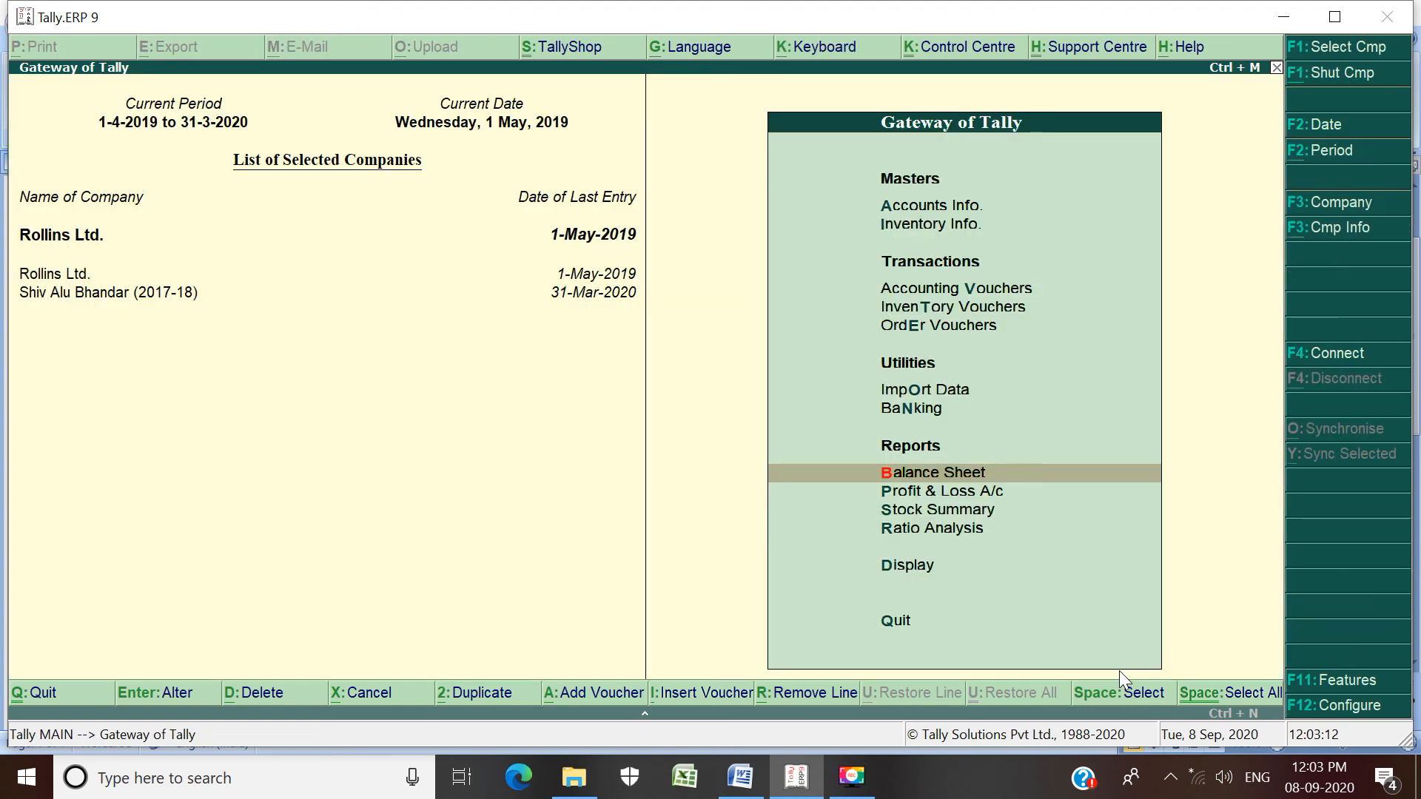
Step: Reopen the Balance Sheet, go to its assets side, and expand it to detailed view
key("Return")
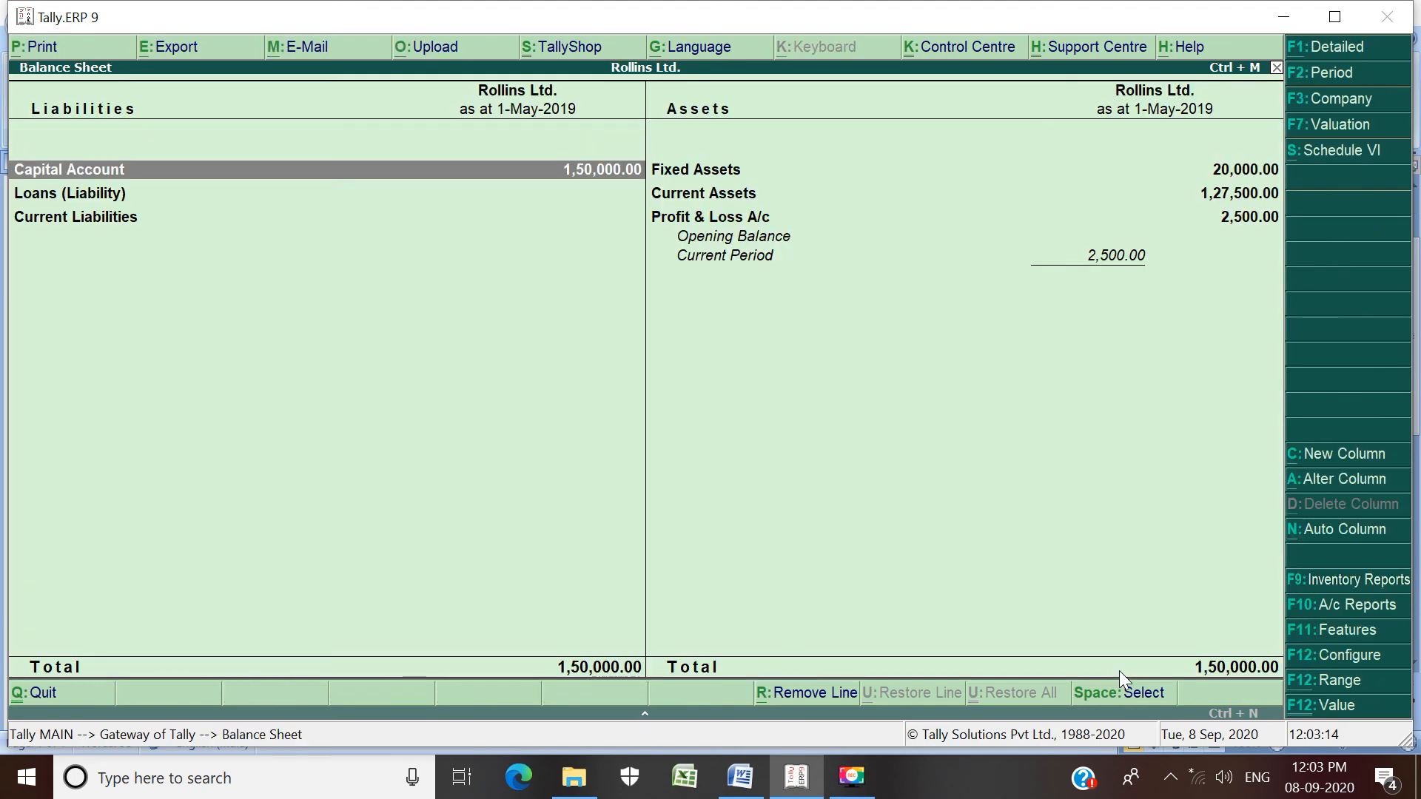
key("Right")
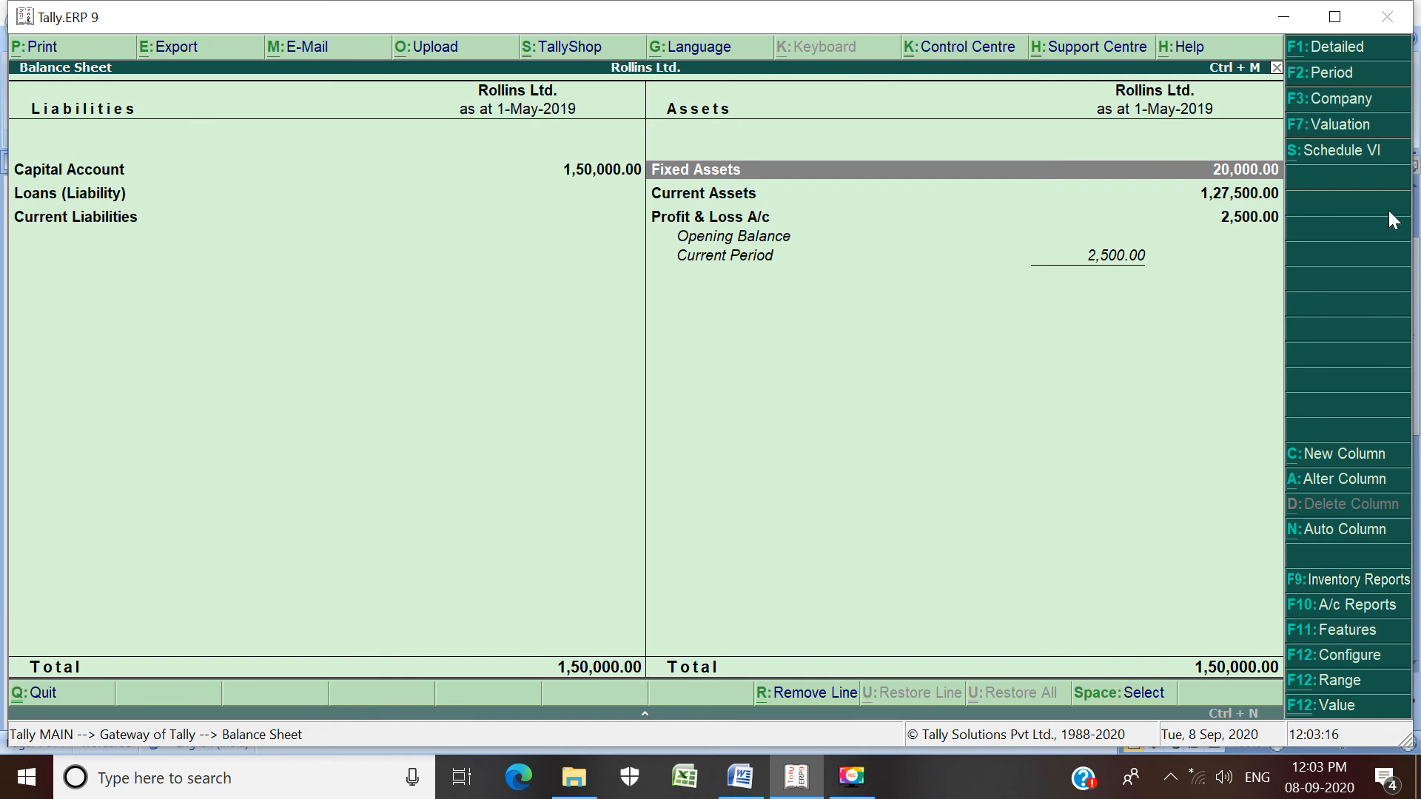
left_click(1343, 48)
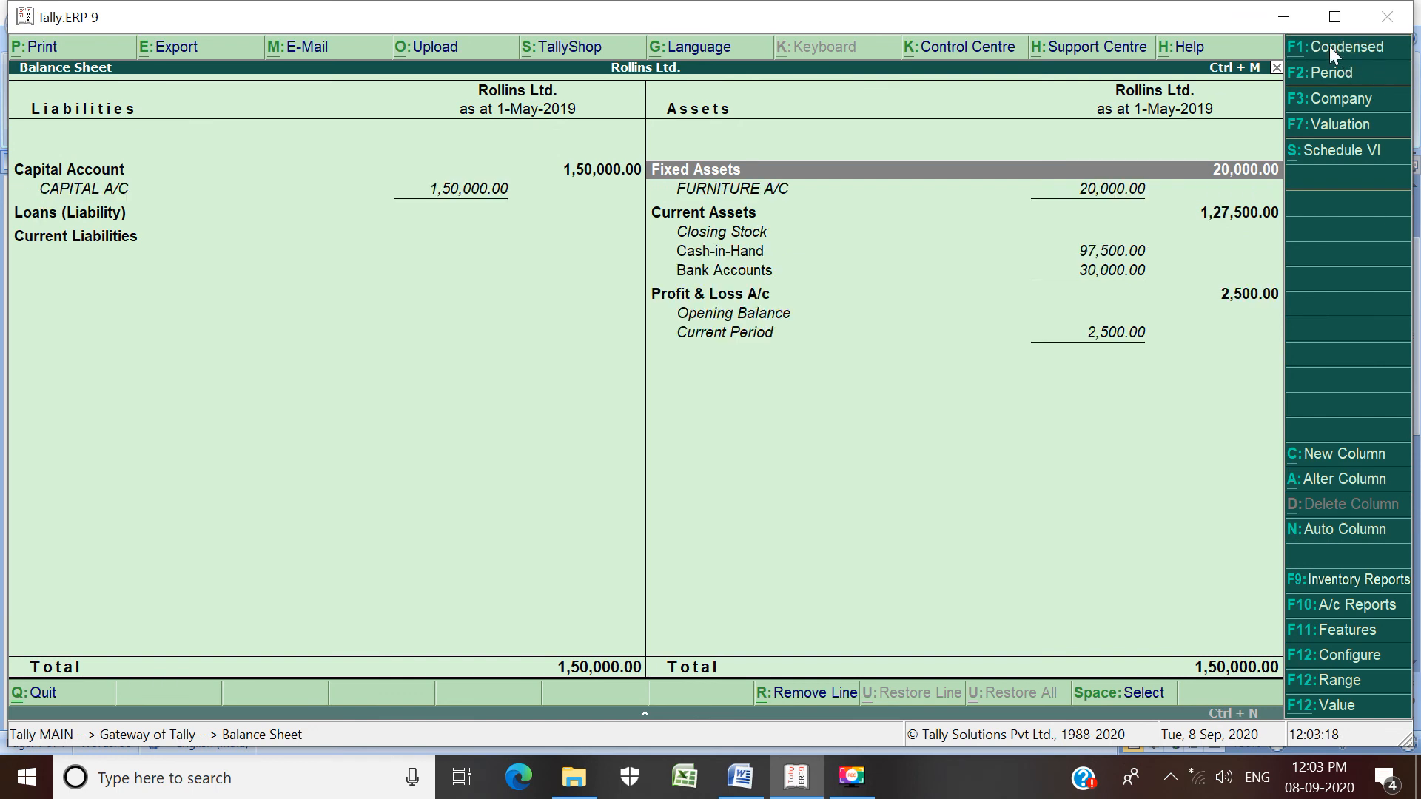
Step: Drill down from Bank Accounts to the HDFC BANK A/C May vouchers, review them, return to the Gateway of Tally, and dismiss the virus protection notification
left_click(776, 272)
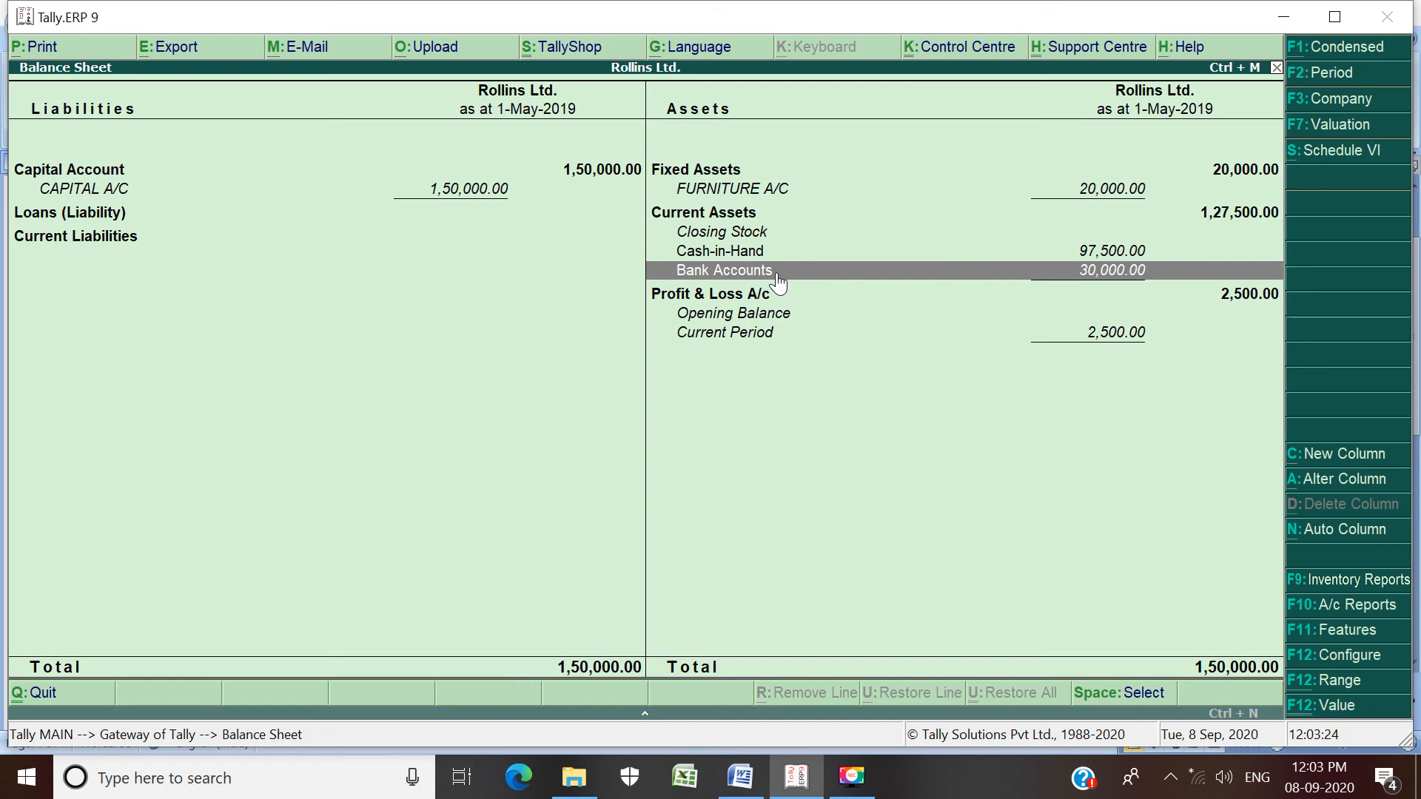
left_click(777, 272)
key("Return")
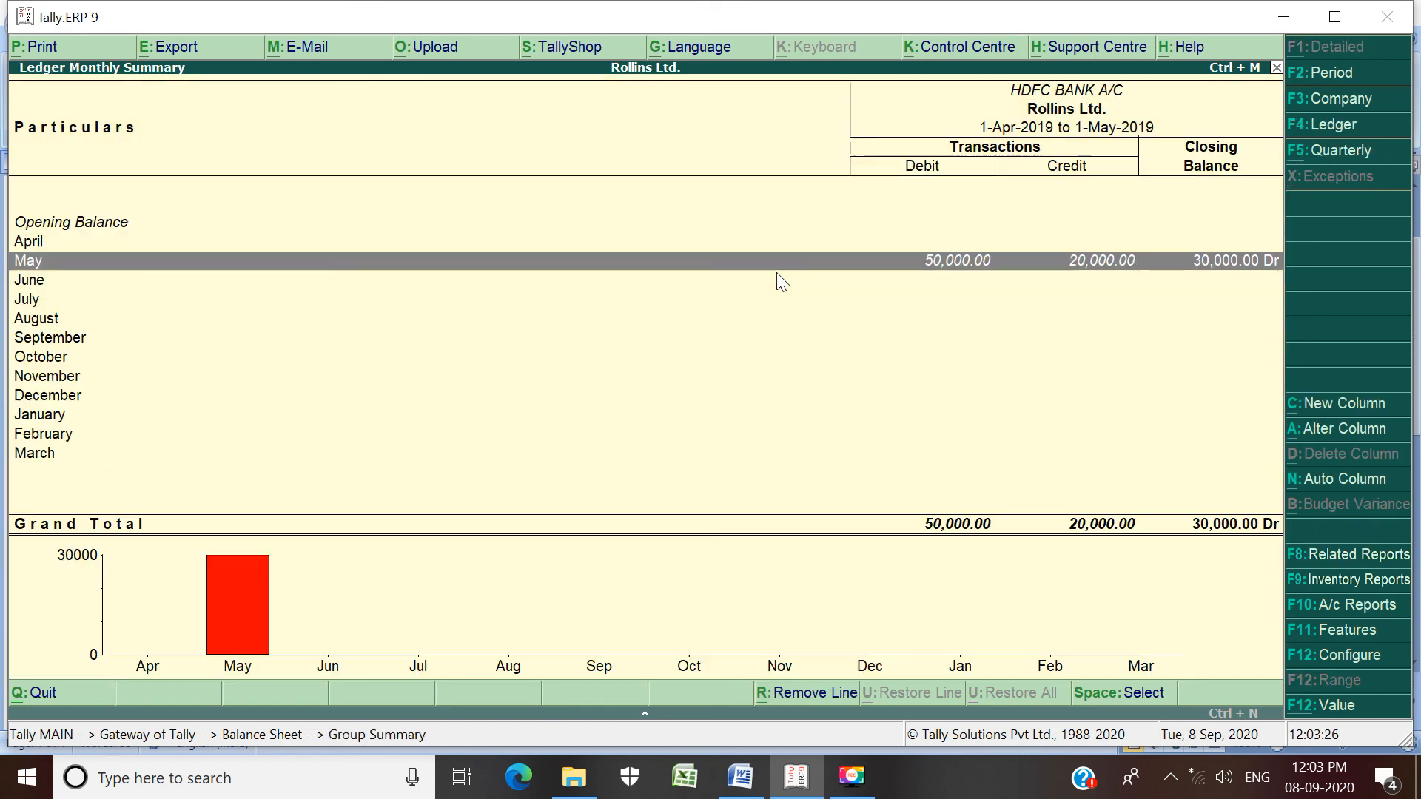
key("Return")
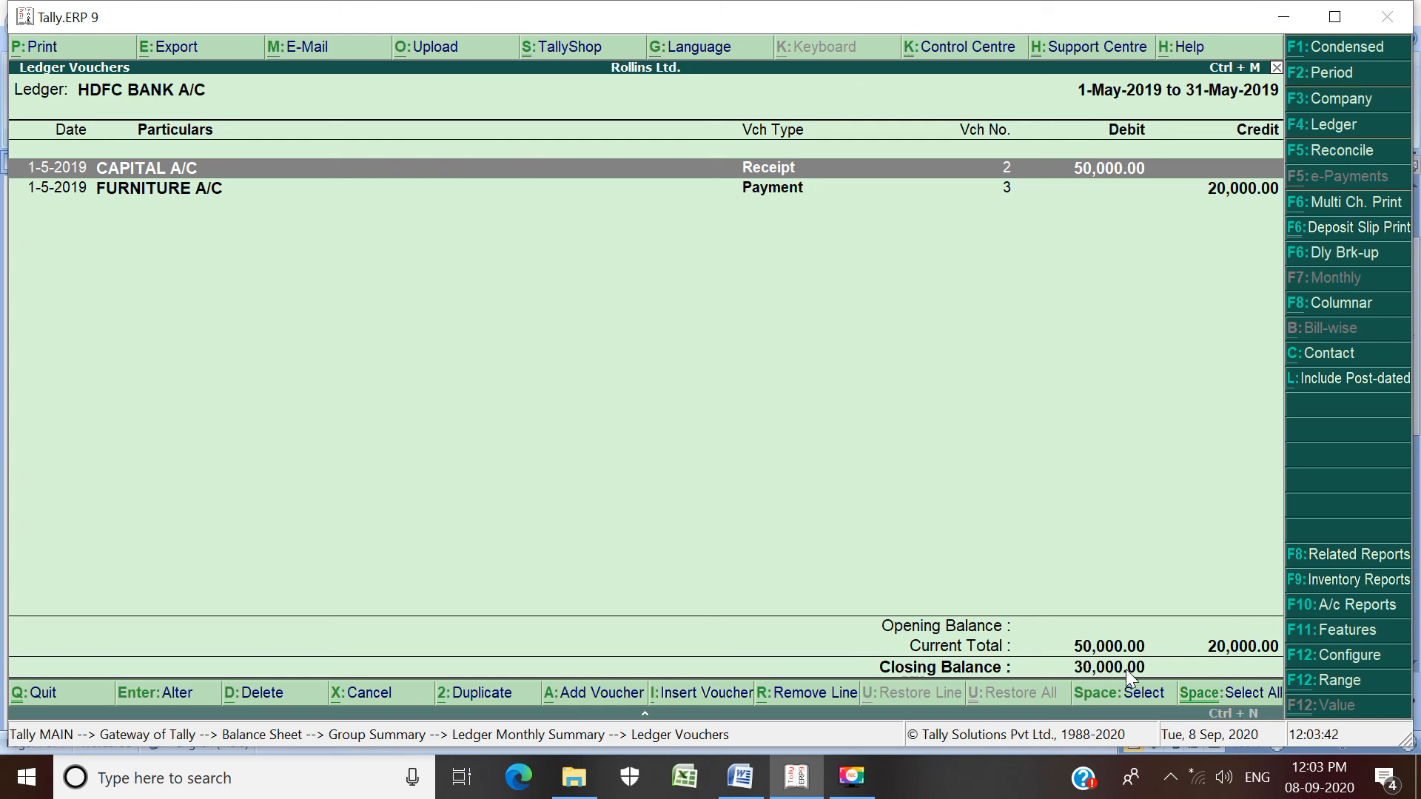
key("ctrl+m")
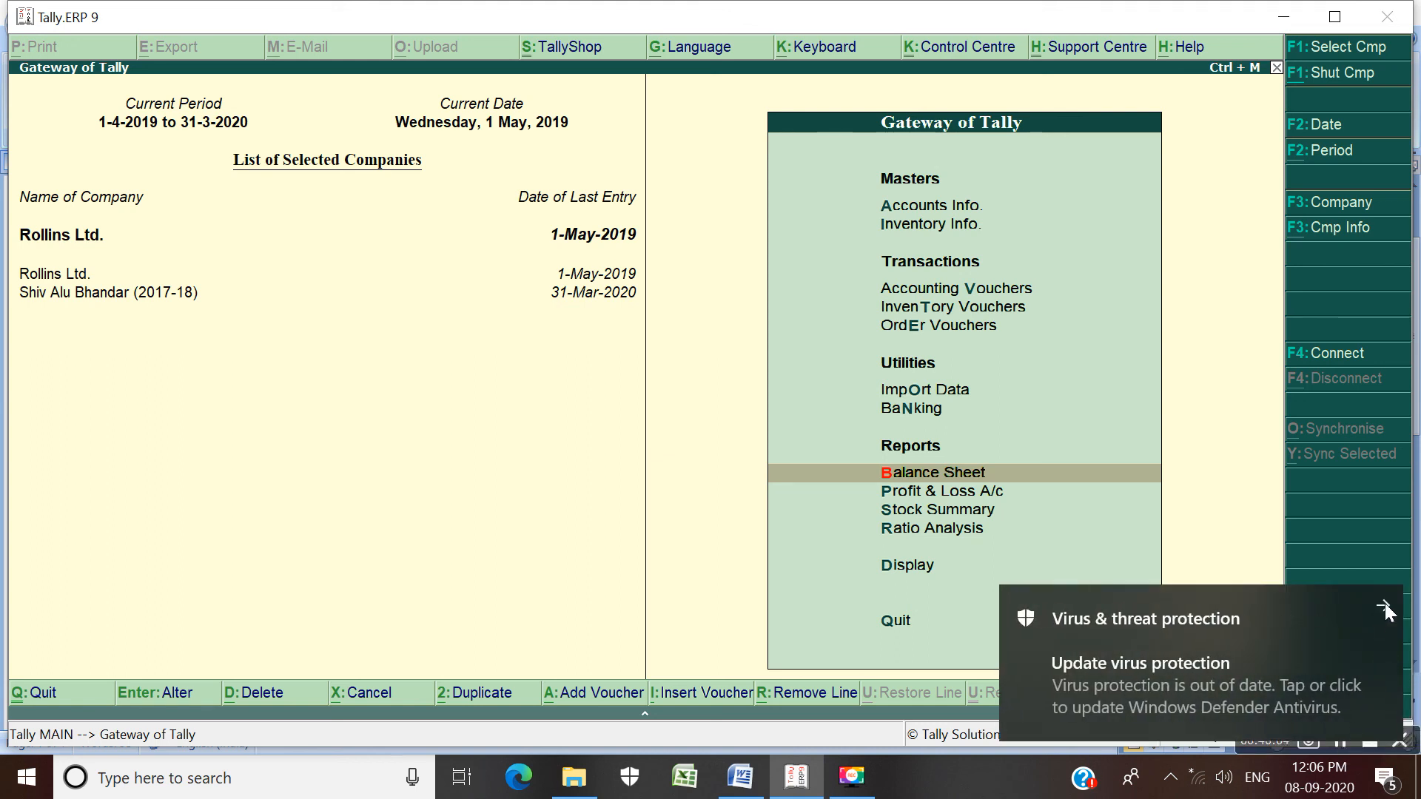
left_click(1384, 603)
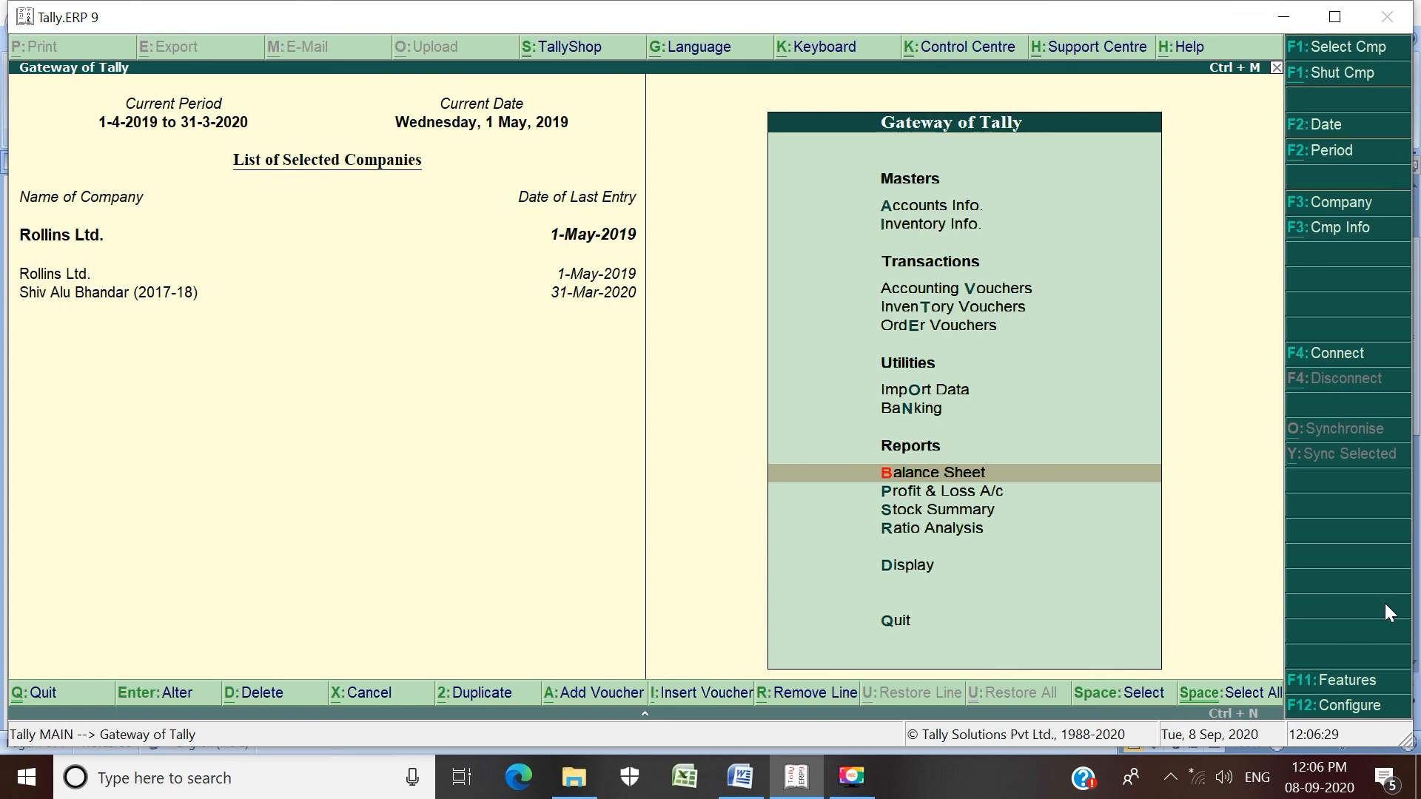